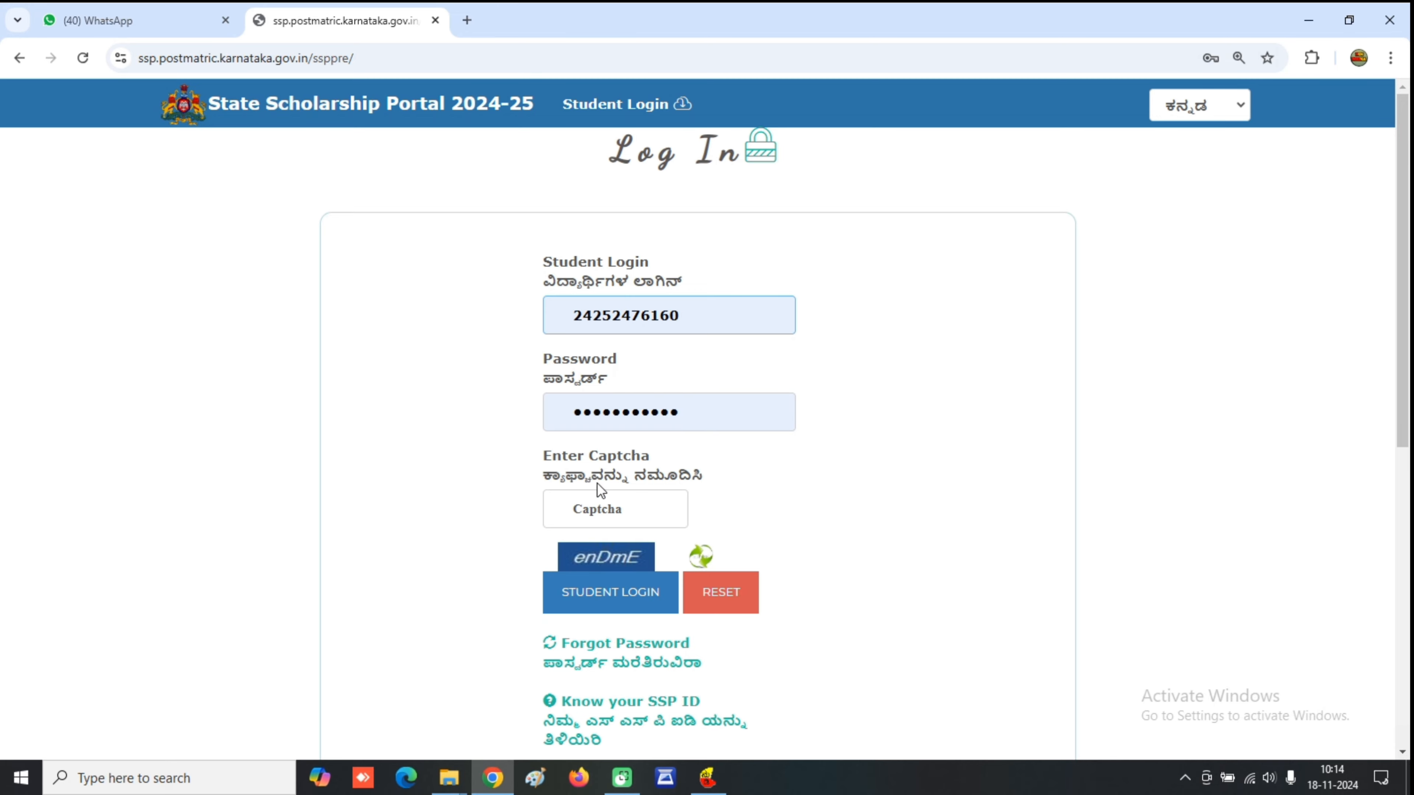
# - Log in as the student with the captcha, re-entering the new captcha after the page reloads
pyautogui.click(629, 510)
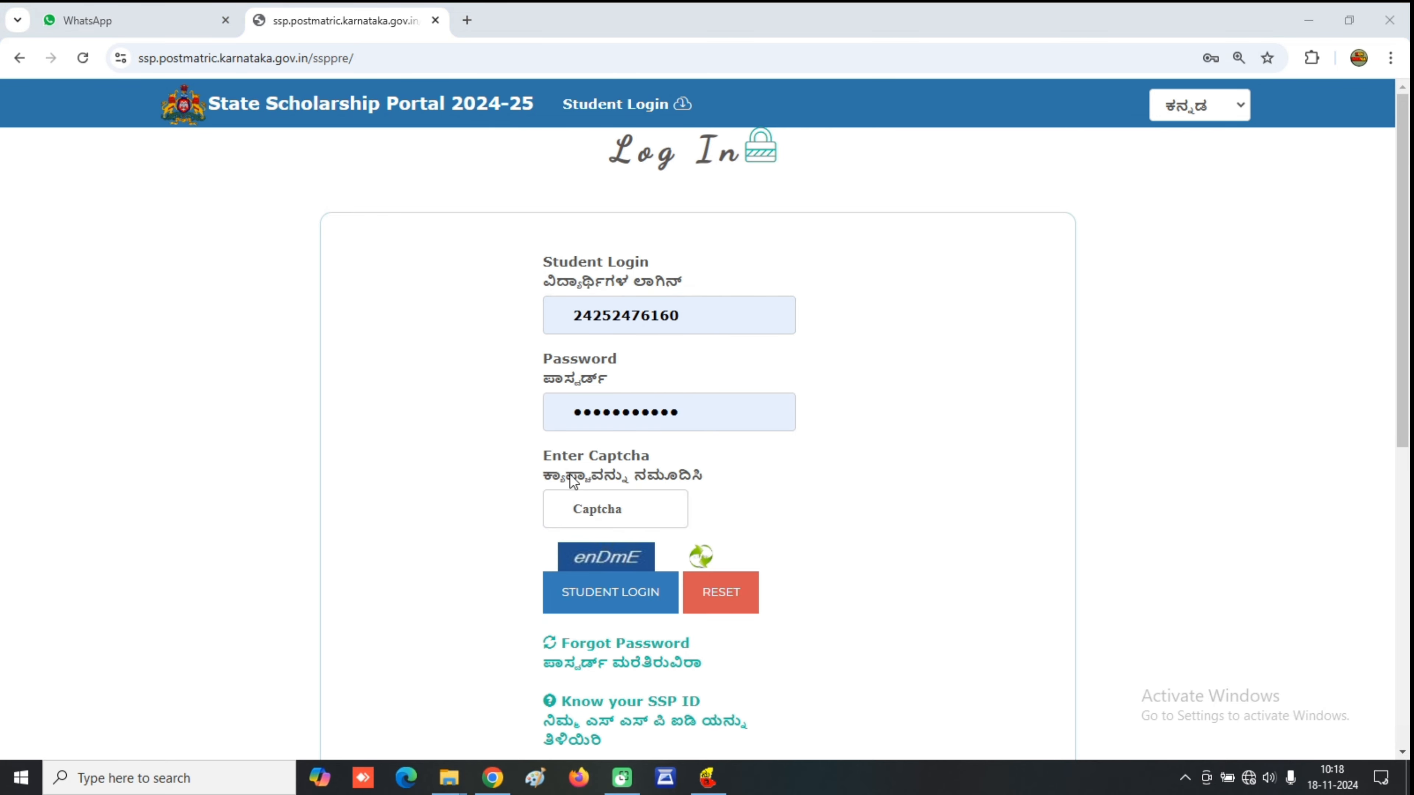
pyautogui.click(622, 502)
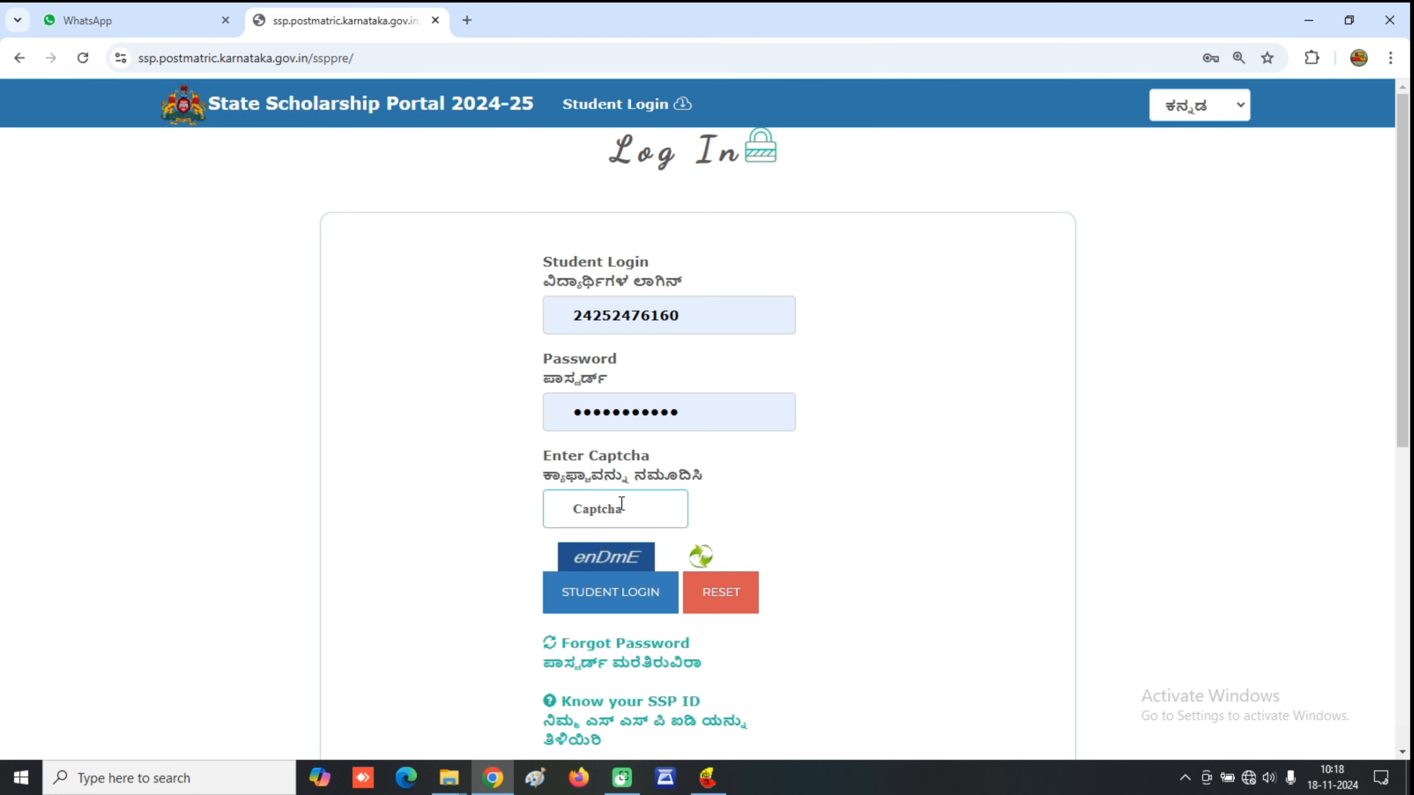
pyautogui.write('enDmE')
pyautogui.click(623, 598)
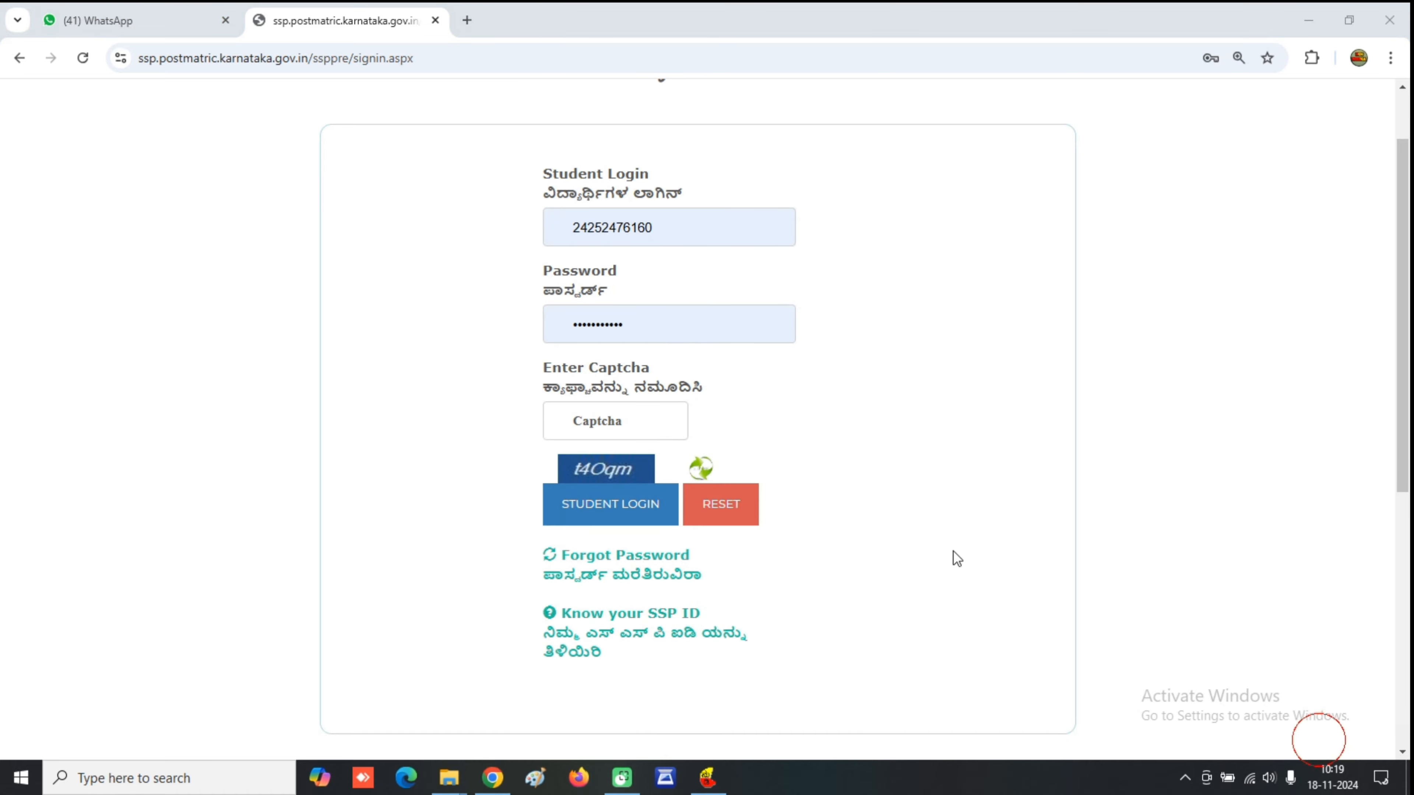
pyautogui.click(621, 414)
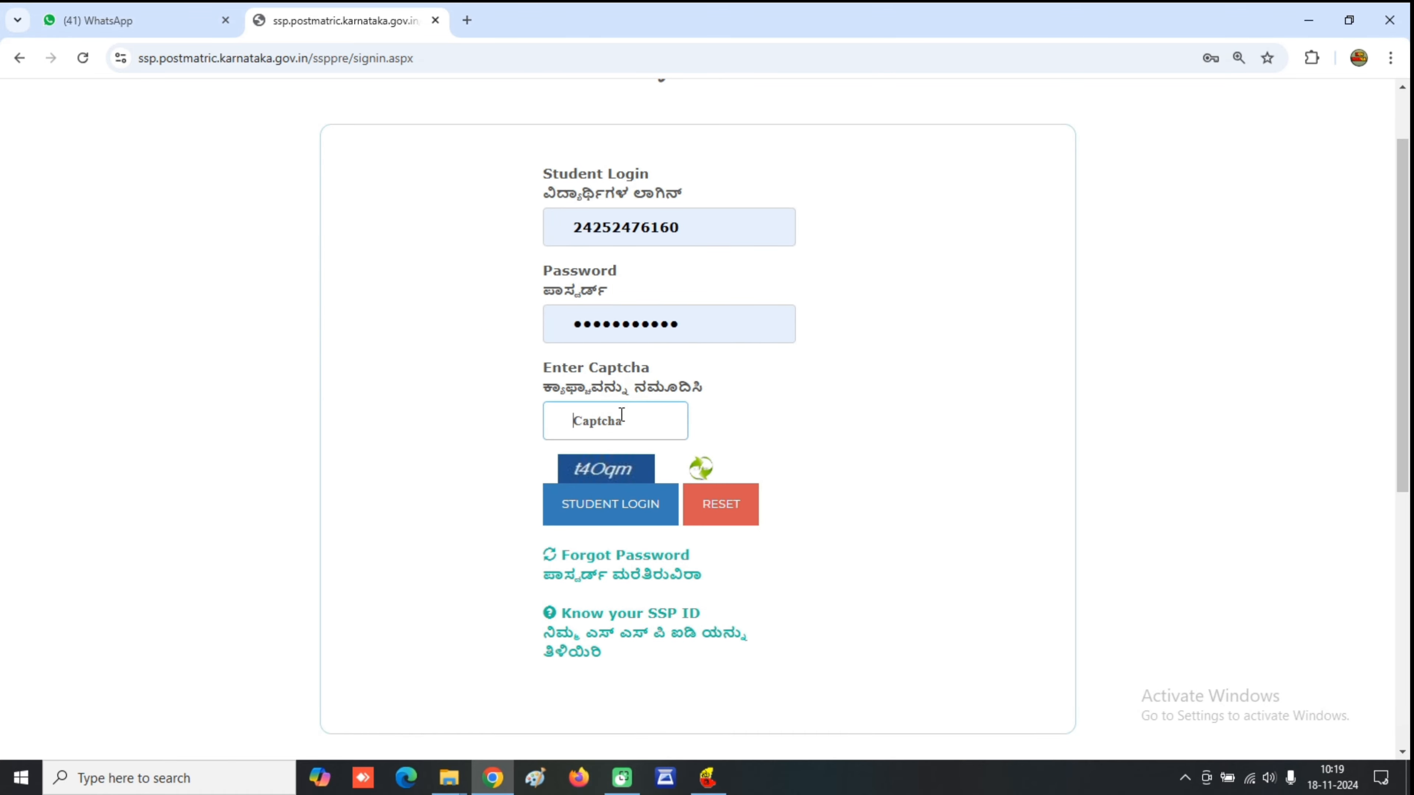
pyautogui.write('t4Oqm')
pyautogui.click(618, 507)
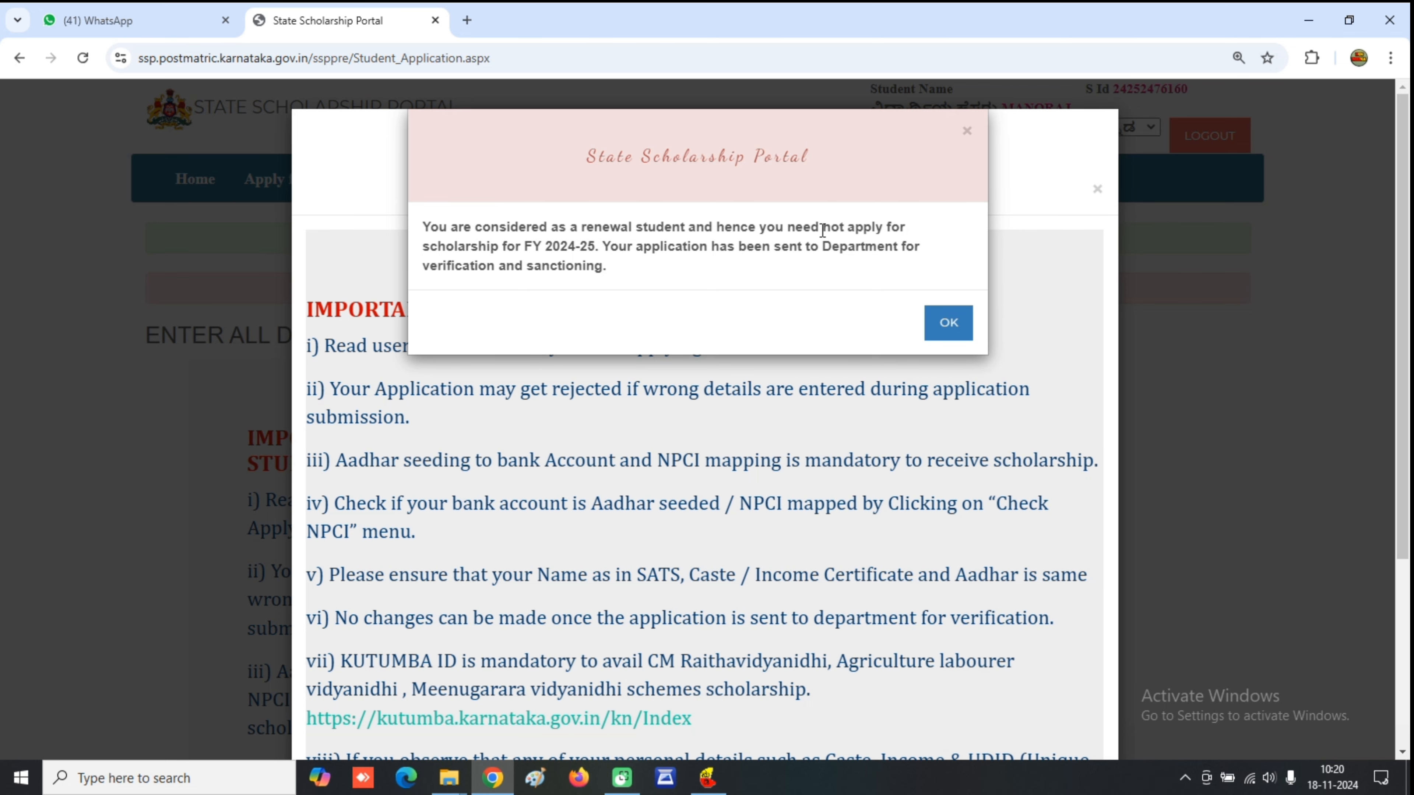
# - Dismiss the renewal notice and instructions panel, then go to e-KYC and acknowledge its notice
pyautogui.click(948, 323)
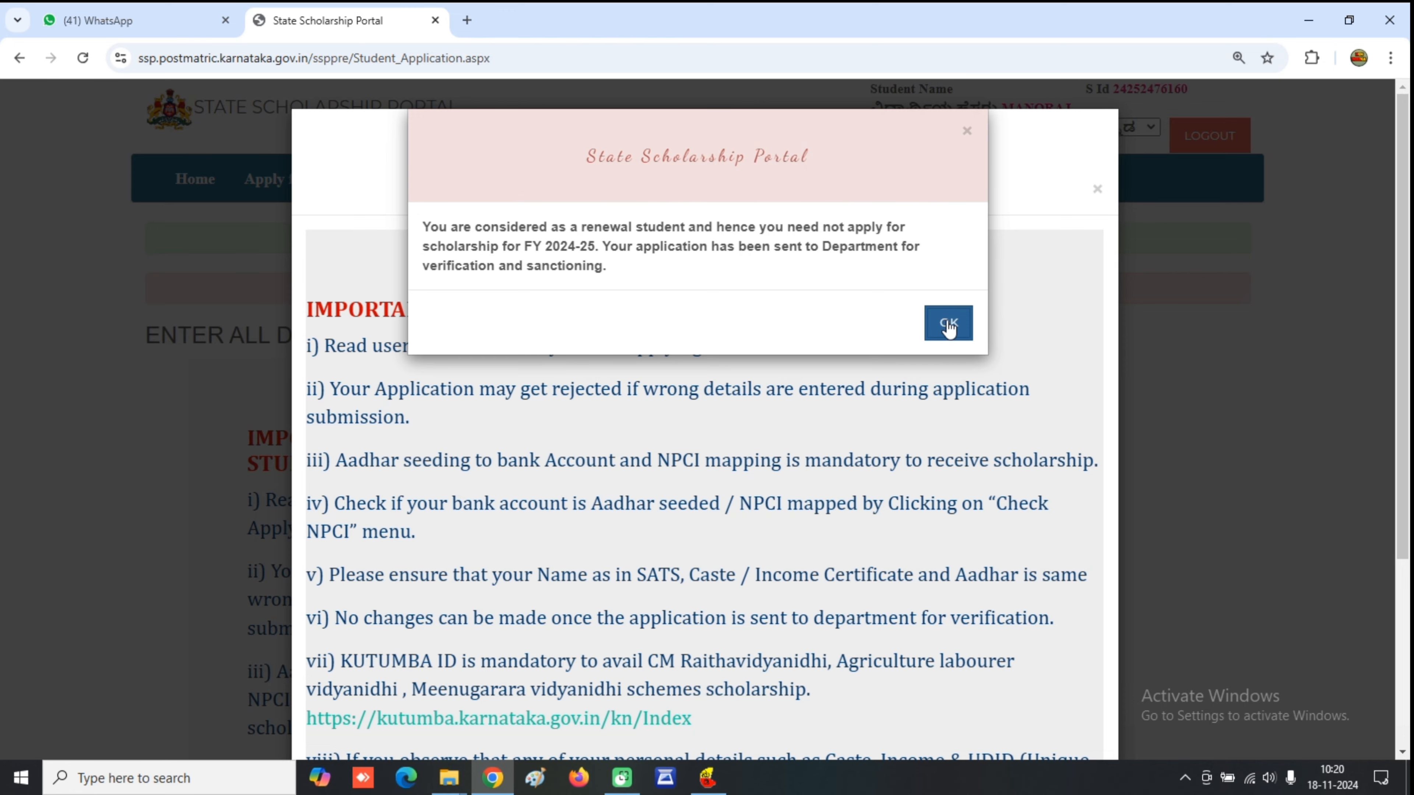
pyautogui.click(949, 319)
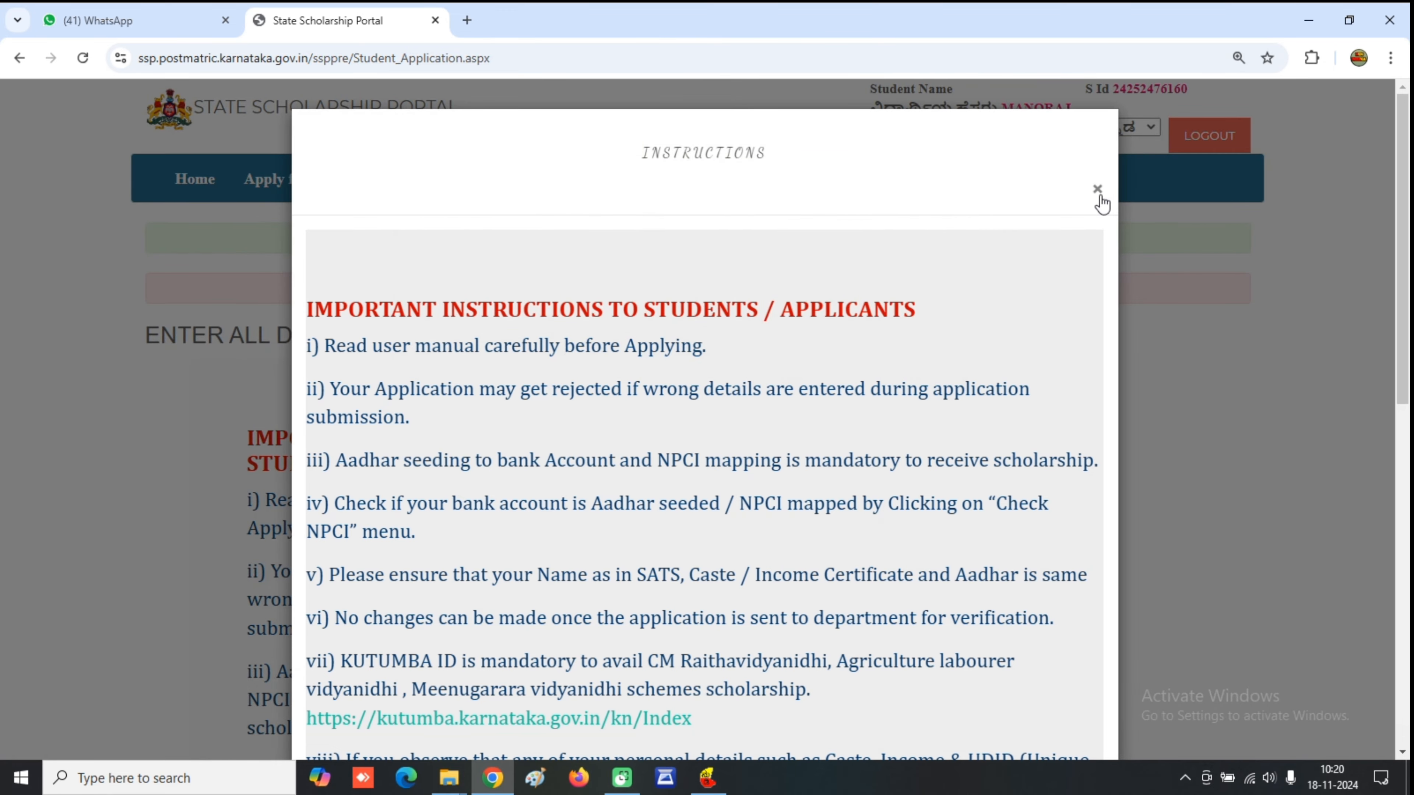
pyautogui.click(1098, 190)
pyautogui.scroll(-5, 649, 310)
pyautogui.scroll(5, 649, 310)
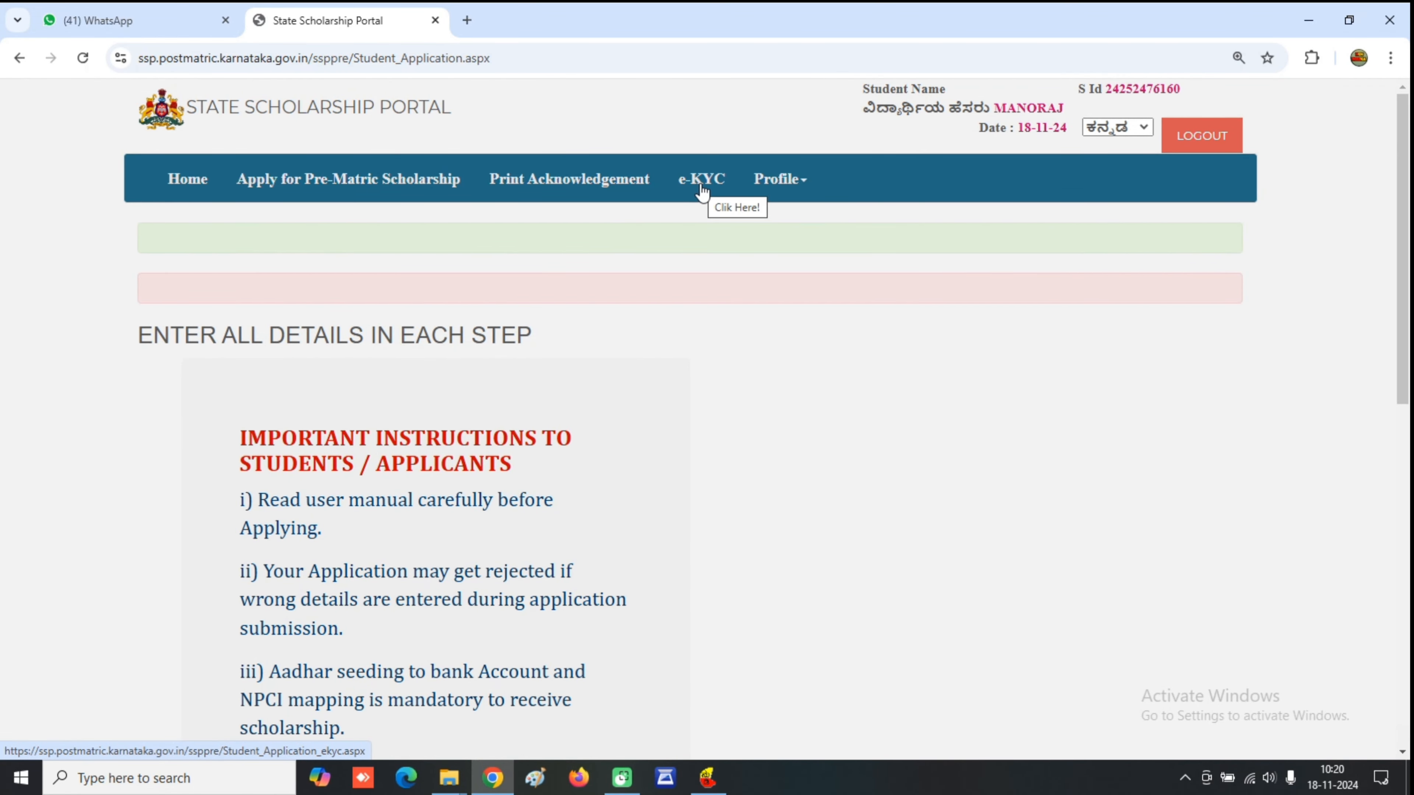
pyautogui.click(704, 184)
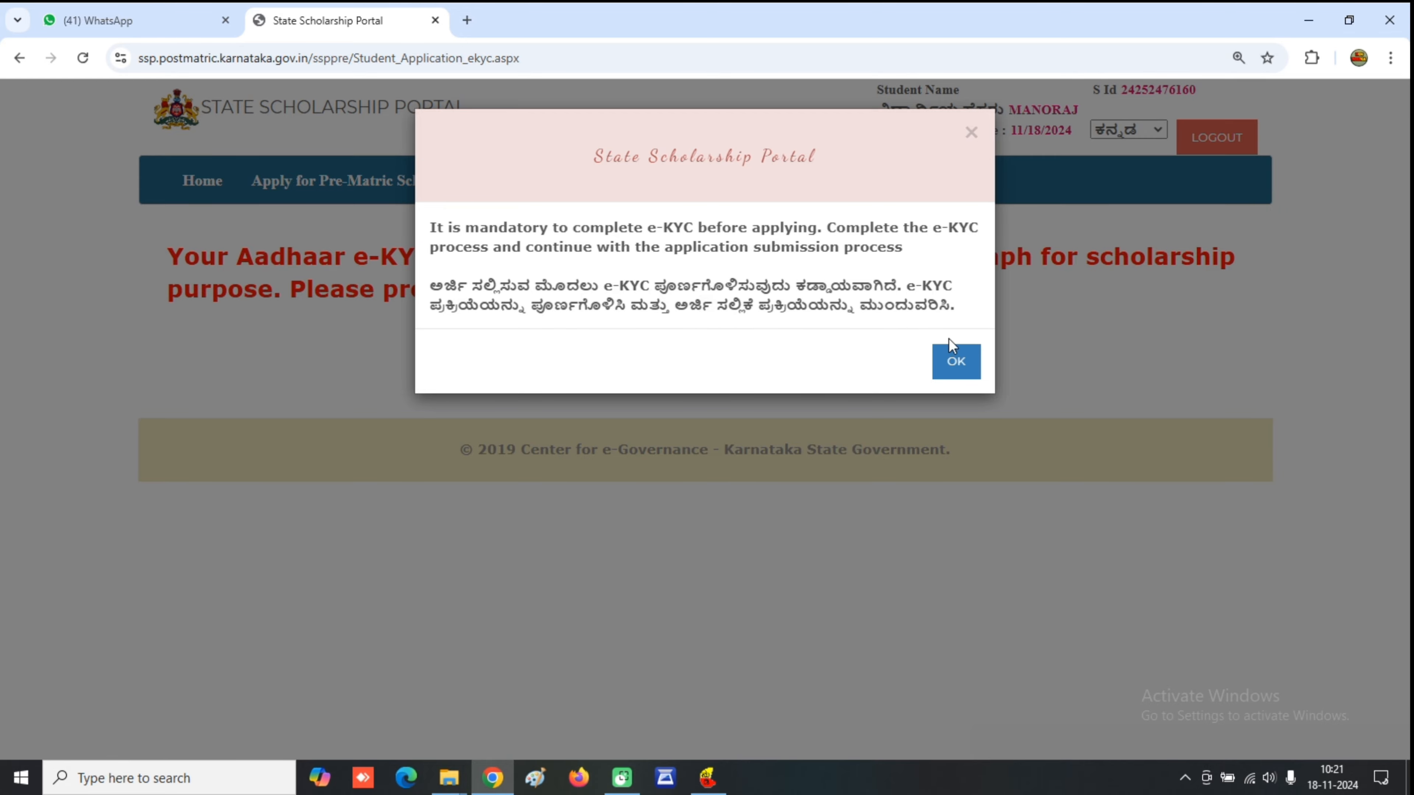
pyautogui.click(955, 363)
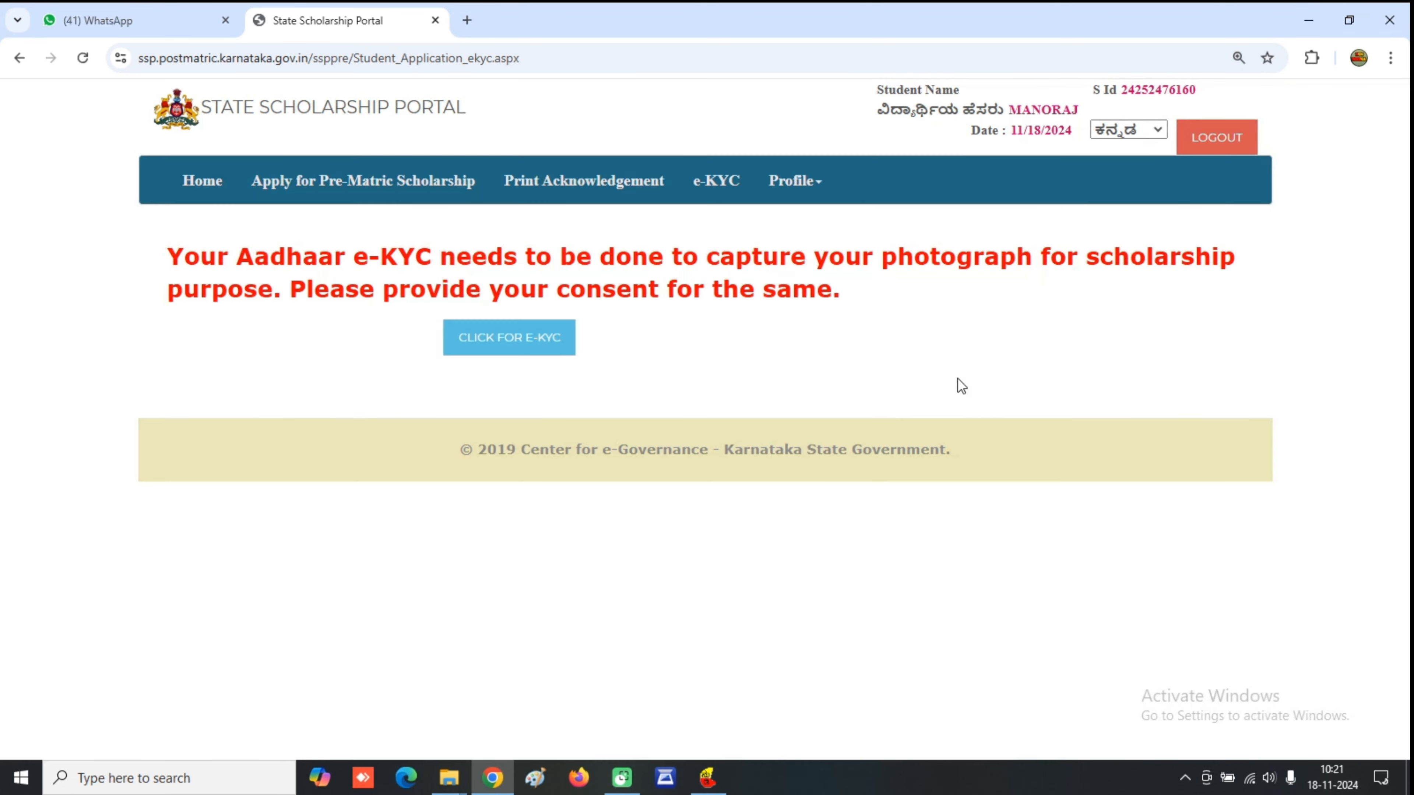
# - Start Aadhaar e-KYC, enter the Aadhaar number and give consent to share details
pyautogui.click(523, 337)
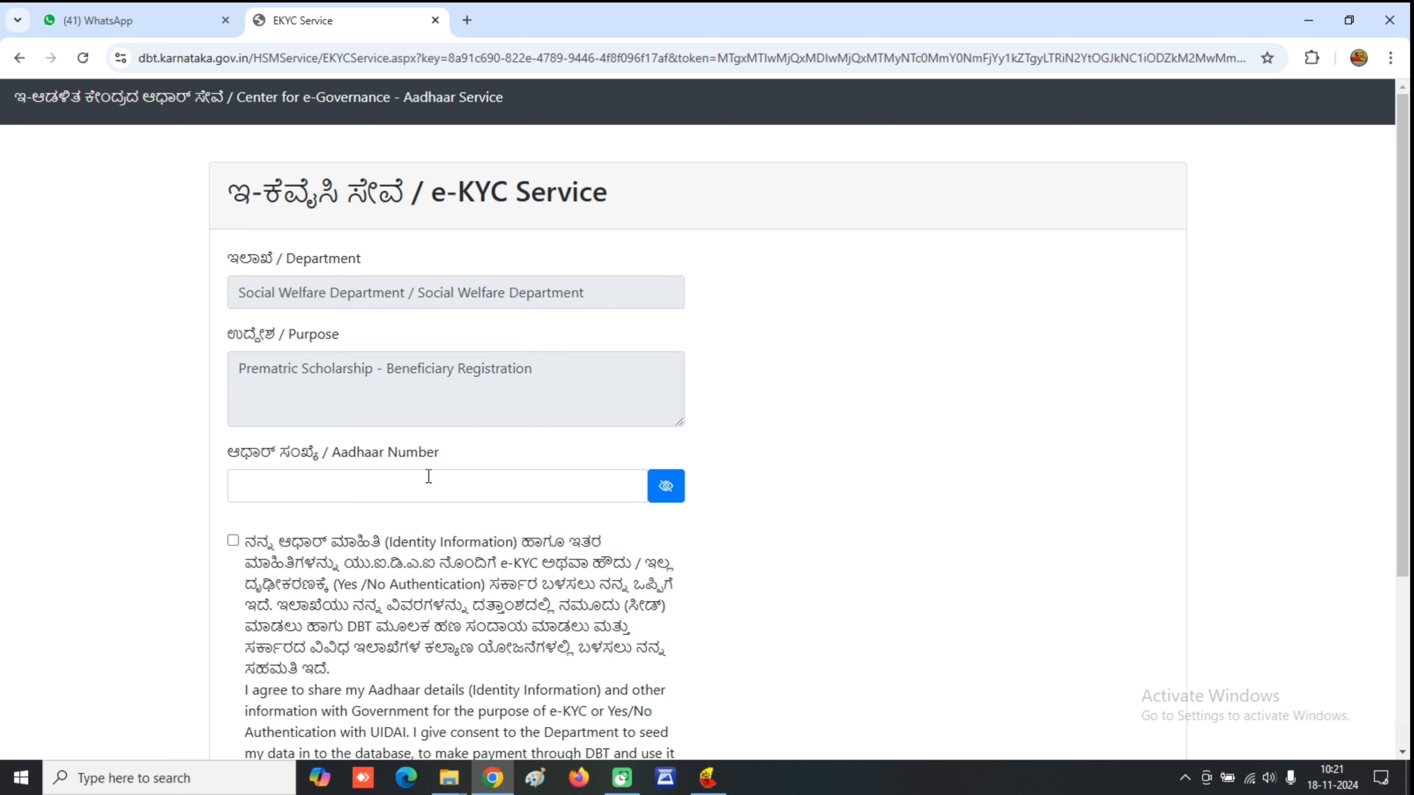
pyautogui.click(423, 480)
pyautogui.write('••••')
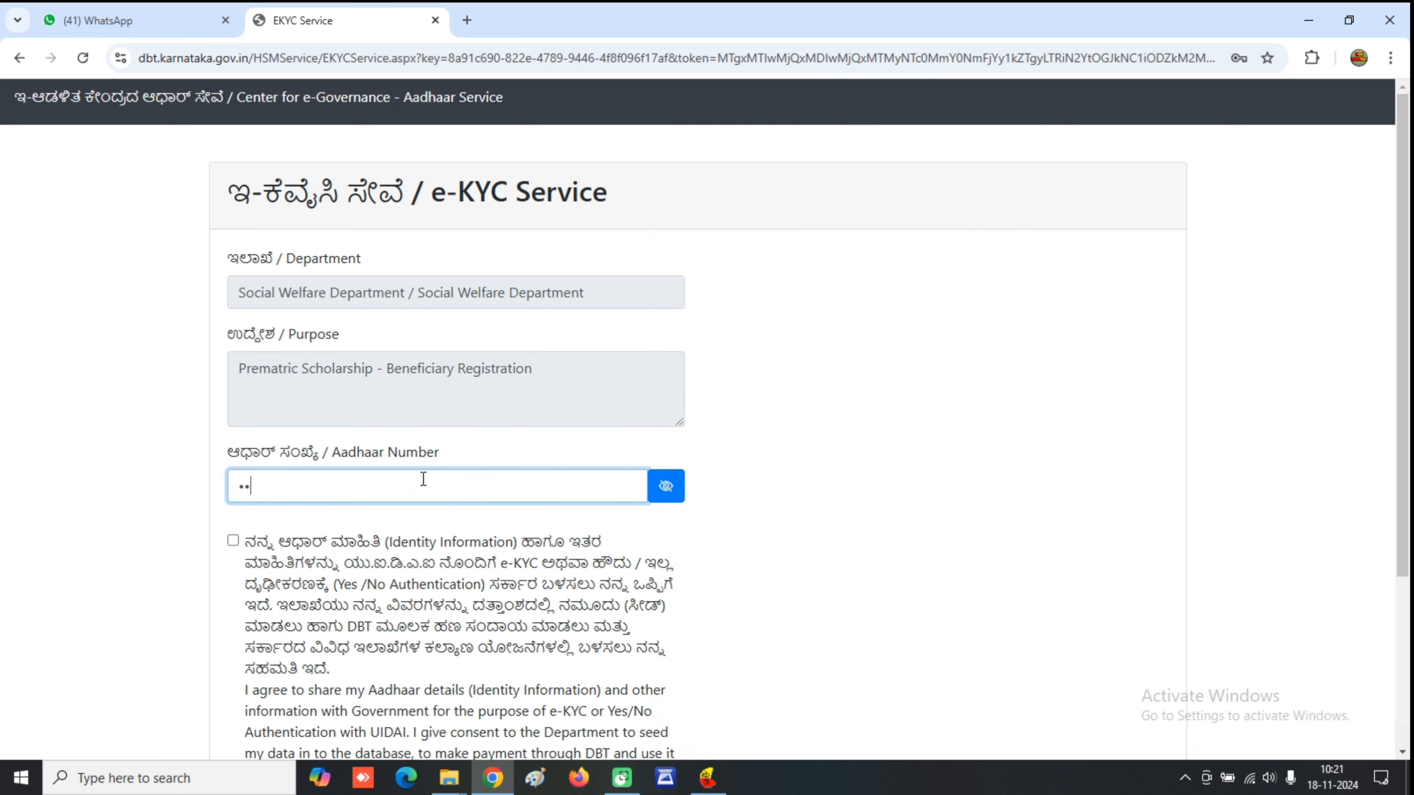
pyautogui.write('•••••••••')
pyautogui.click(234, 541)
pyautogui.scroll(-4, 237, 584)
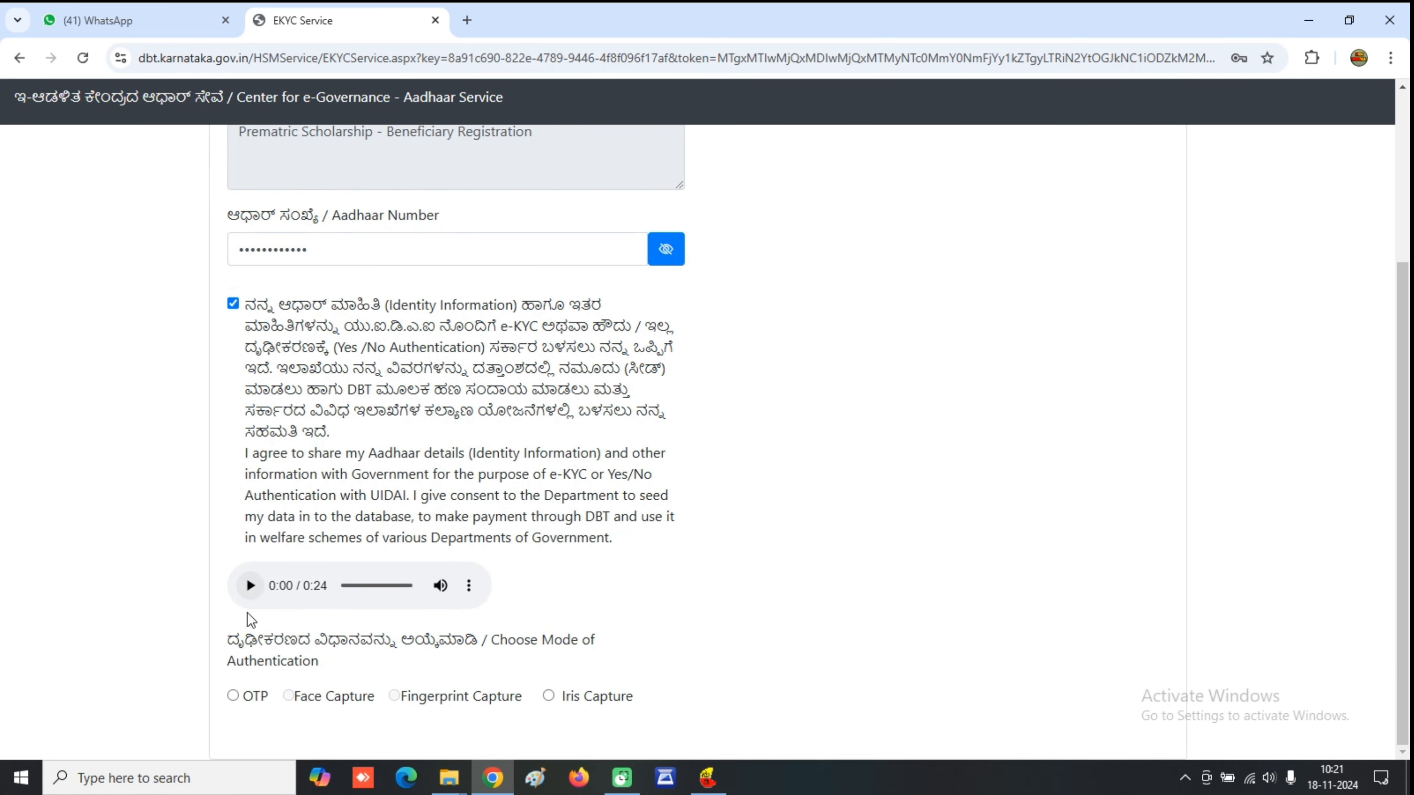
# - Choose OTP as the authentication mode and generate the OTP
pyautogui.click(240, 696)
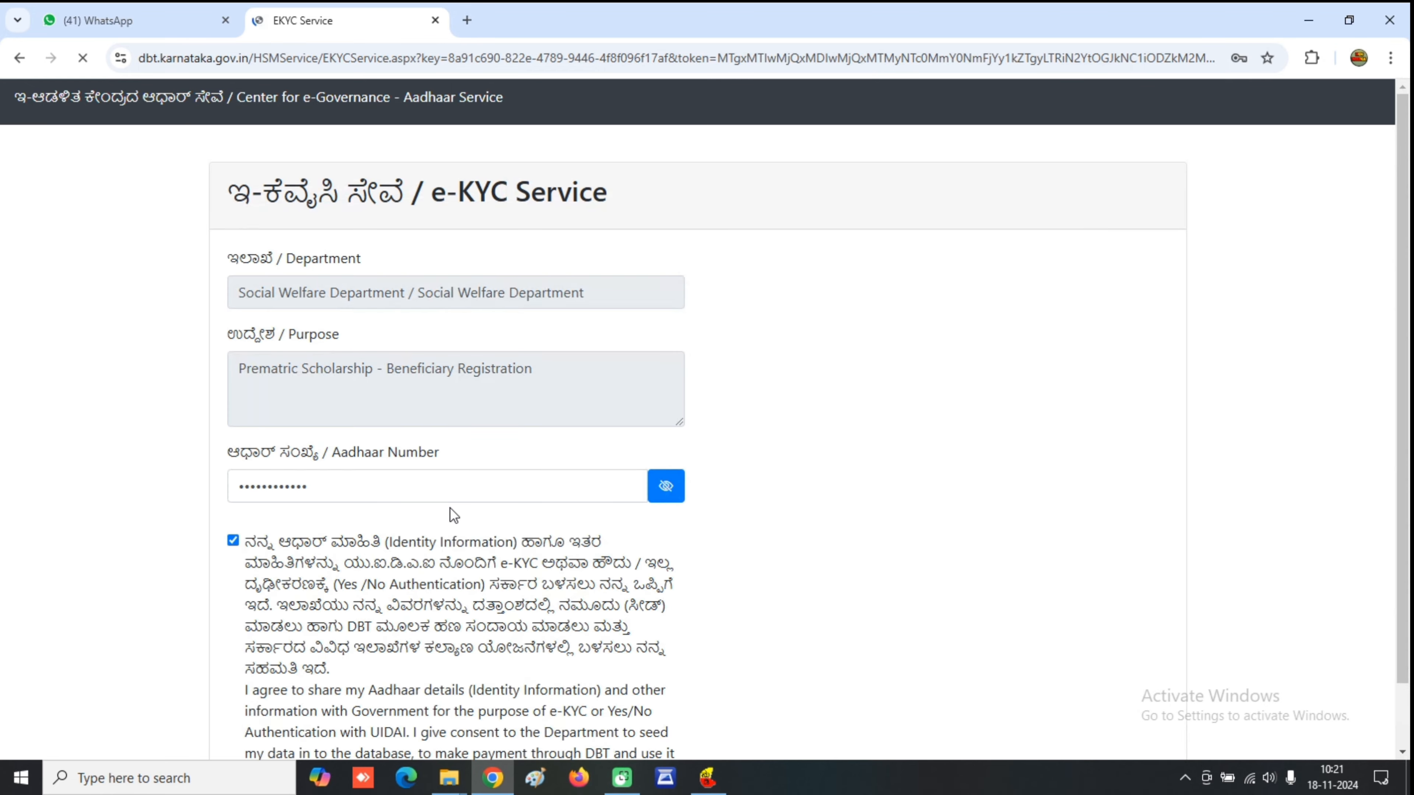
pyautogui.scroll(-5, 453, 515)
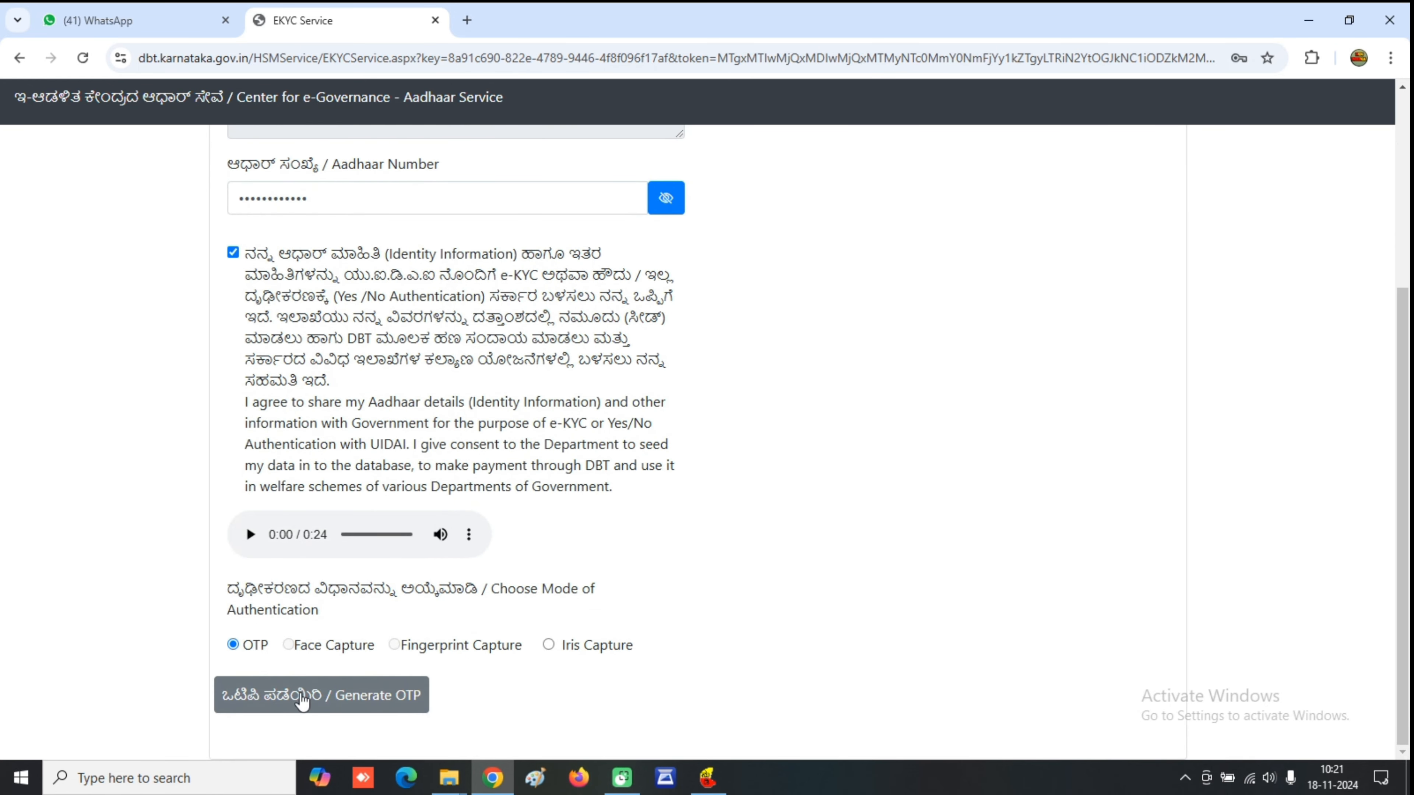
pyautogui.click(304, 692)
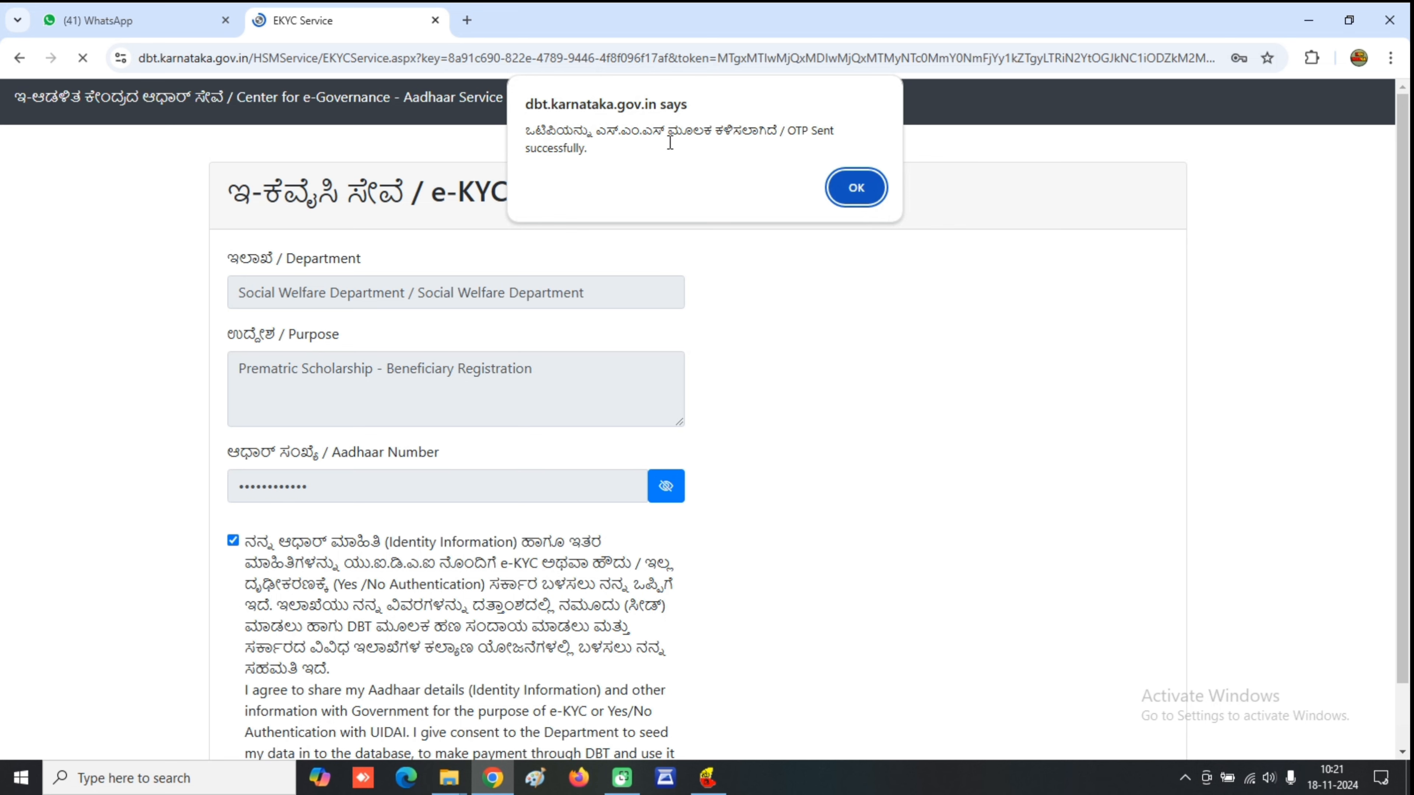
# - Acknowledge the OTP-sent message, enter the received OTP and submit it to finish e-KYC
pyautogui.click(856, 188)
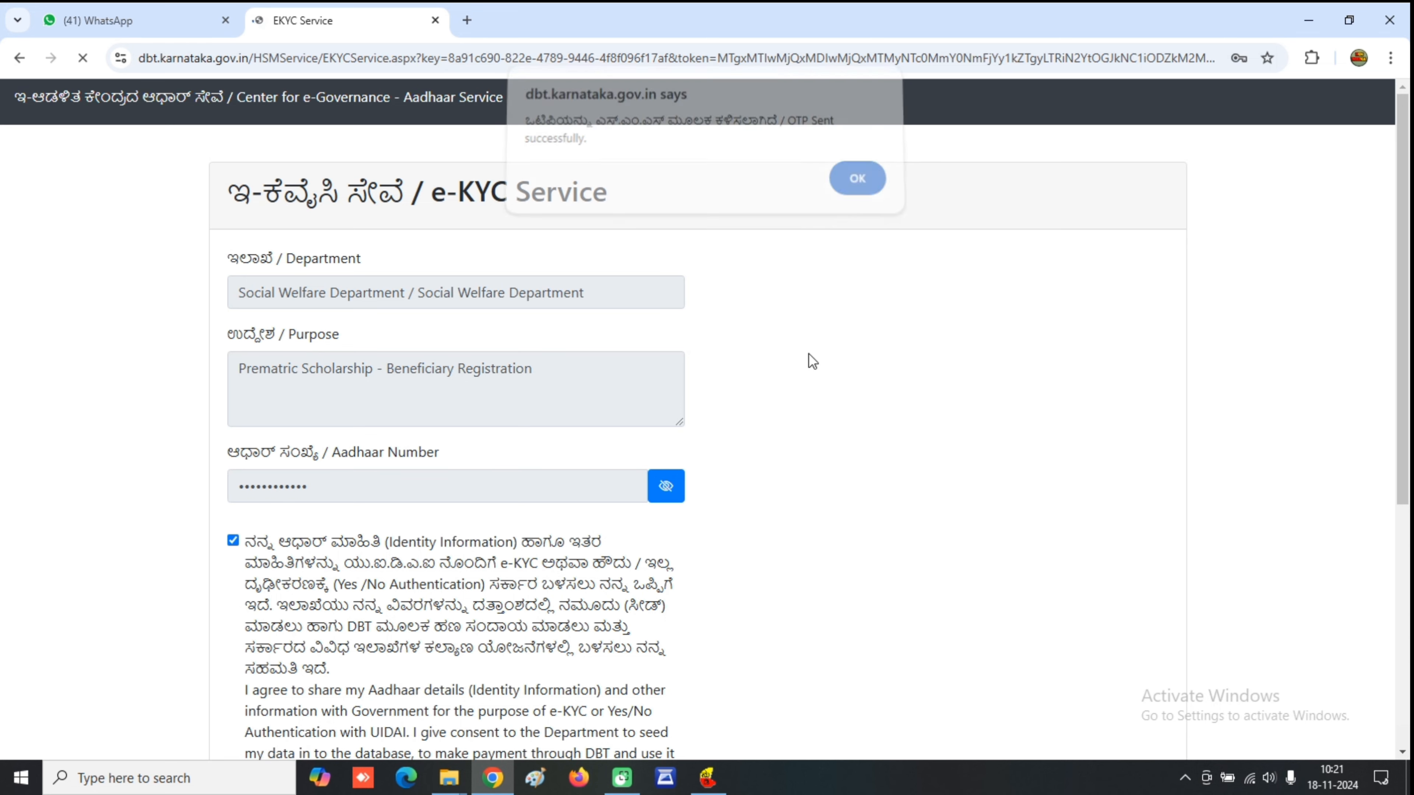
pyautogui.click(465, 613)
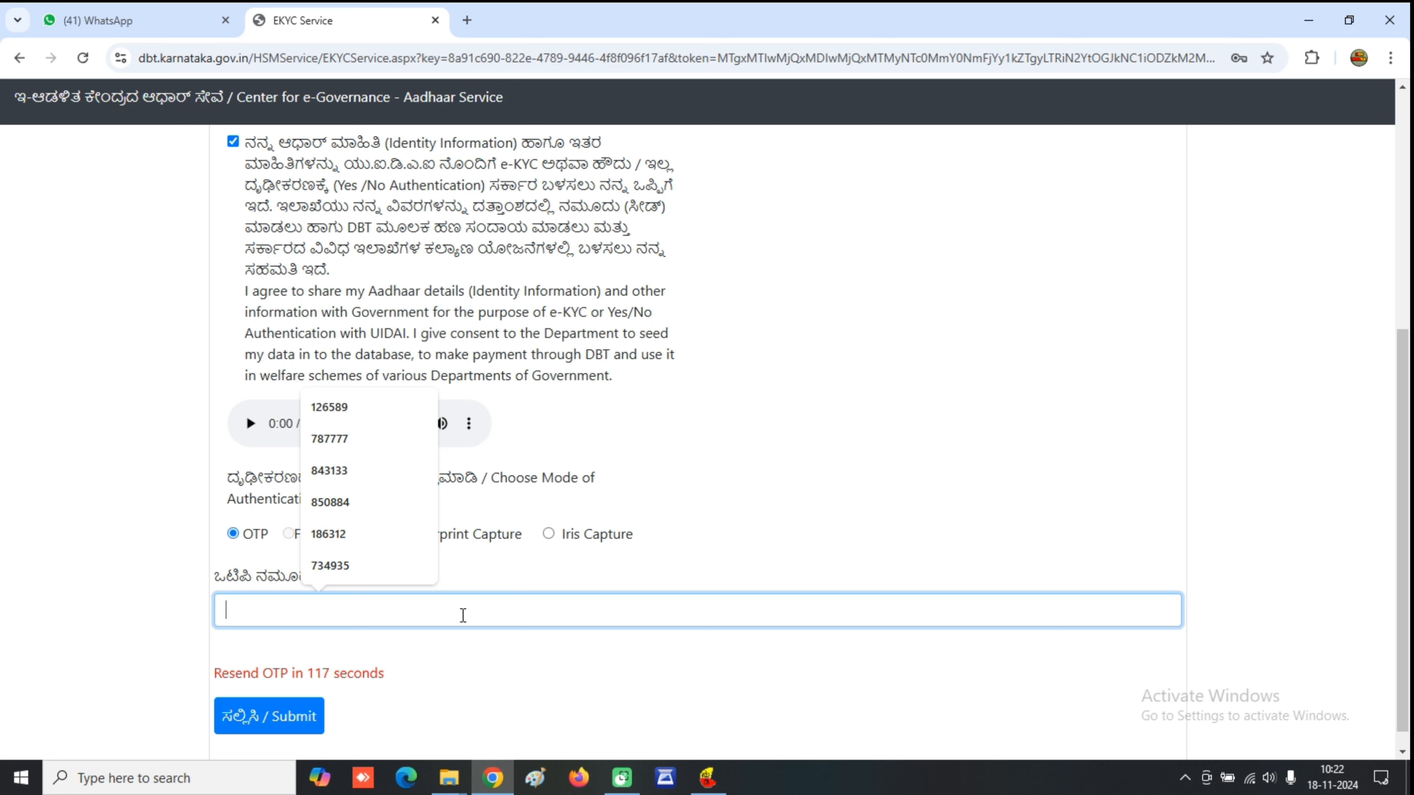
pyautogui.press('Escape')
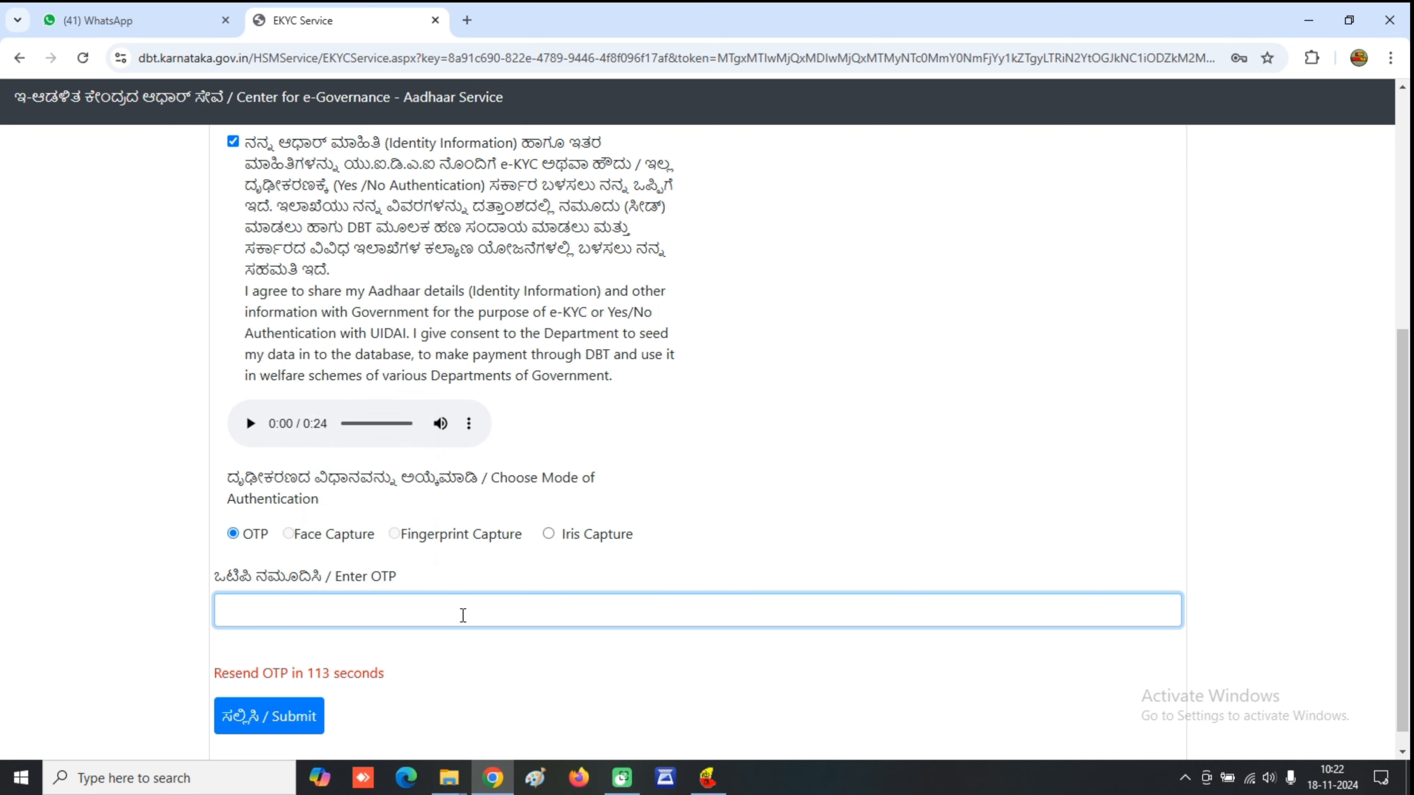
pyautogui.click(273, 719)
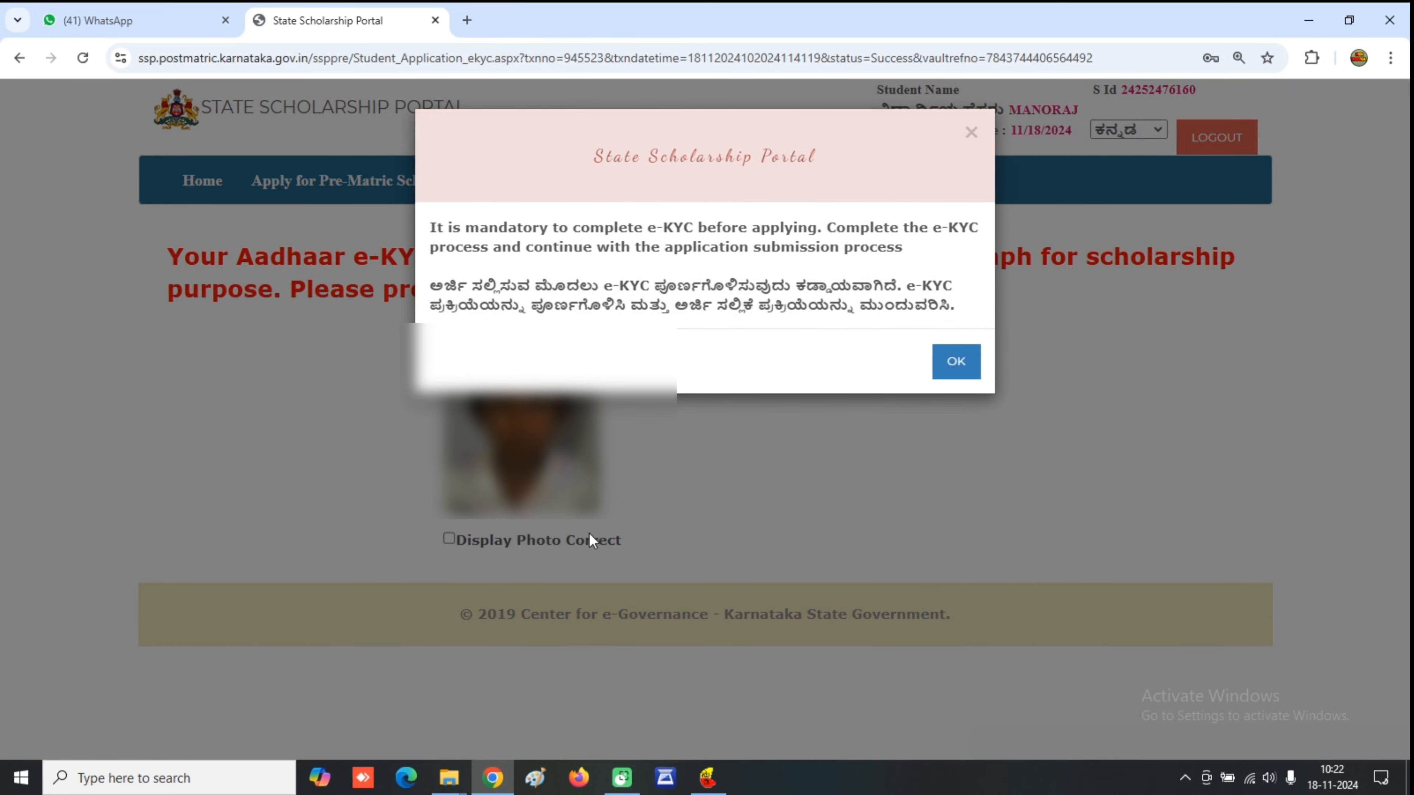
# - Tick Display Photo Correct, save it, and acknowledge the Data Saved Successfully message
pyautogui.click(955, 367)
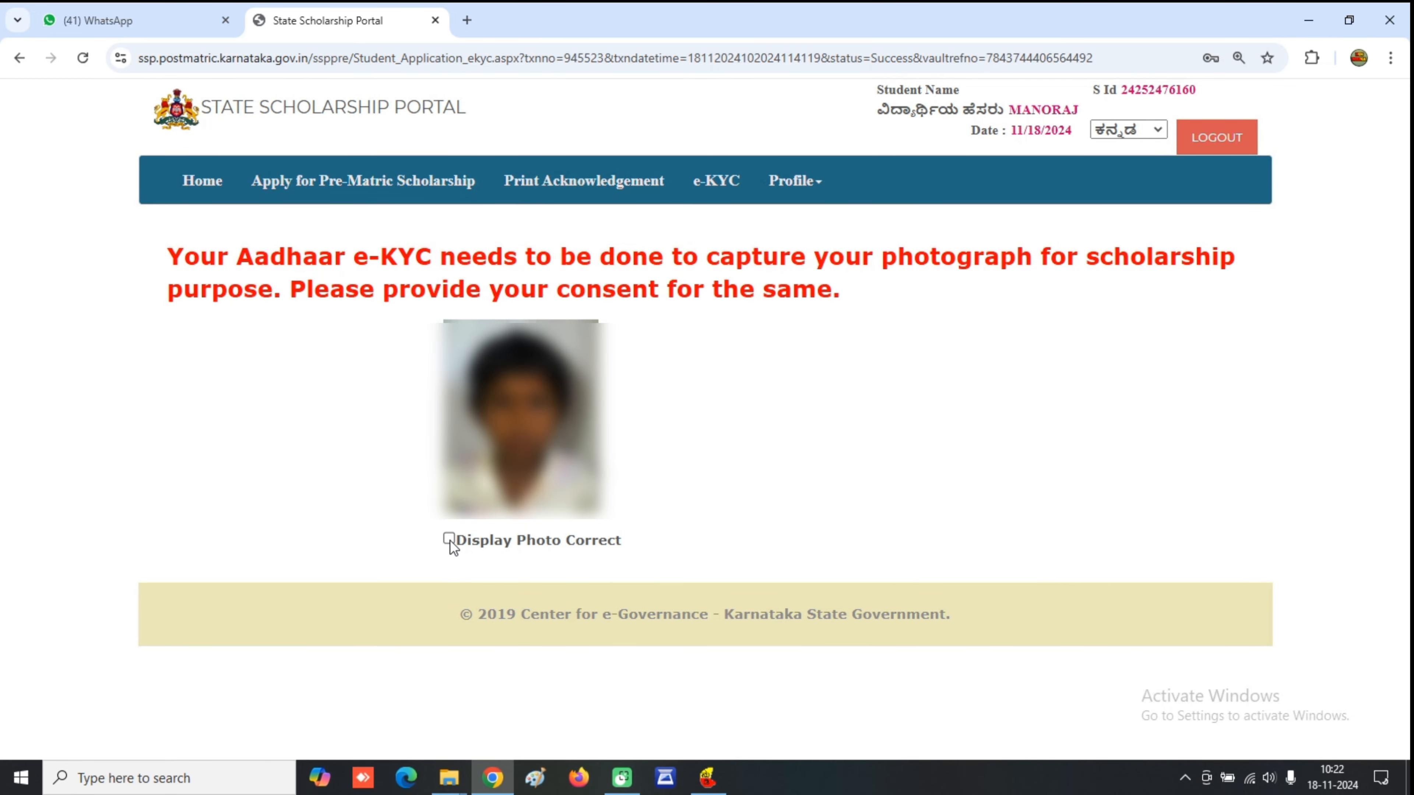
pyautogui.click(450, 540)
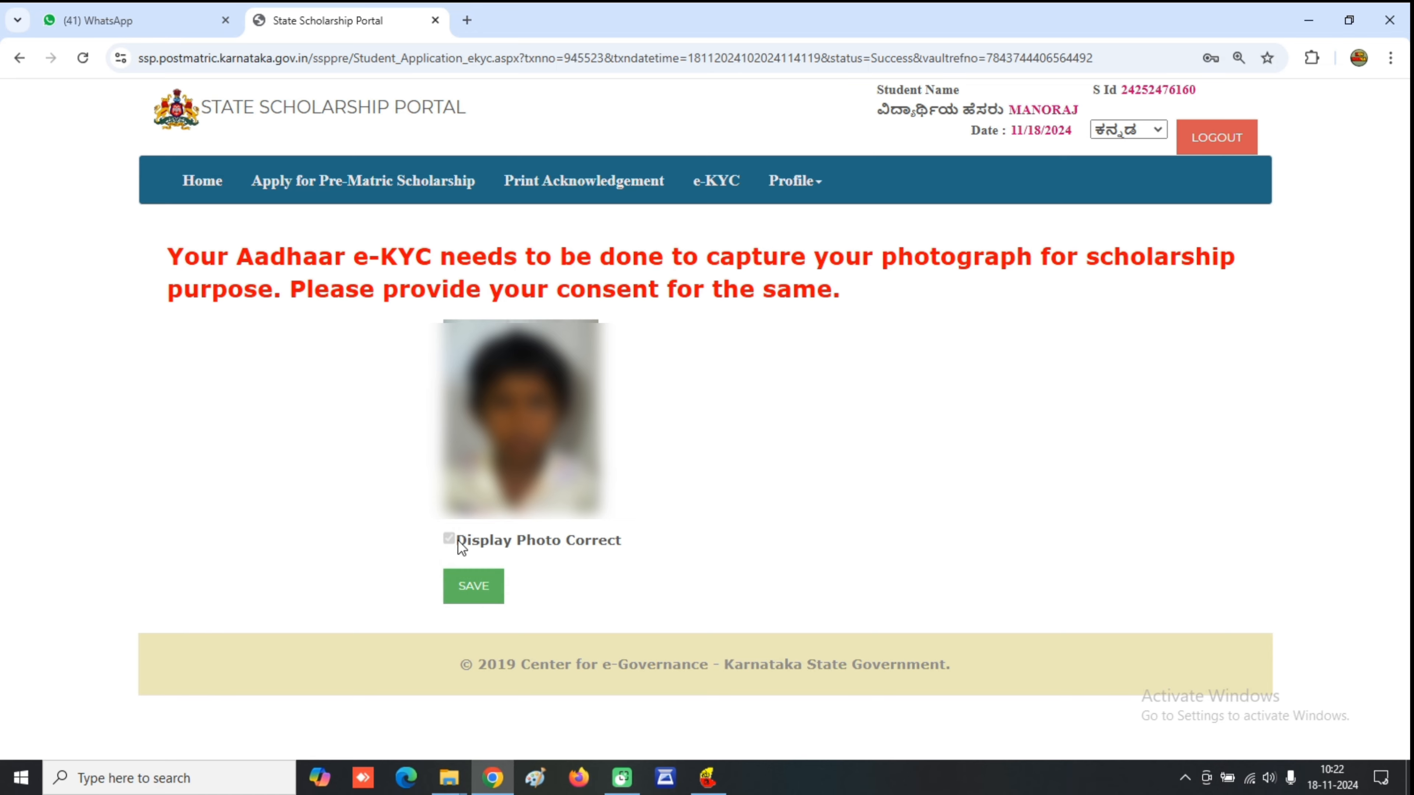
pyautogui.click(478, 586)
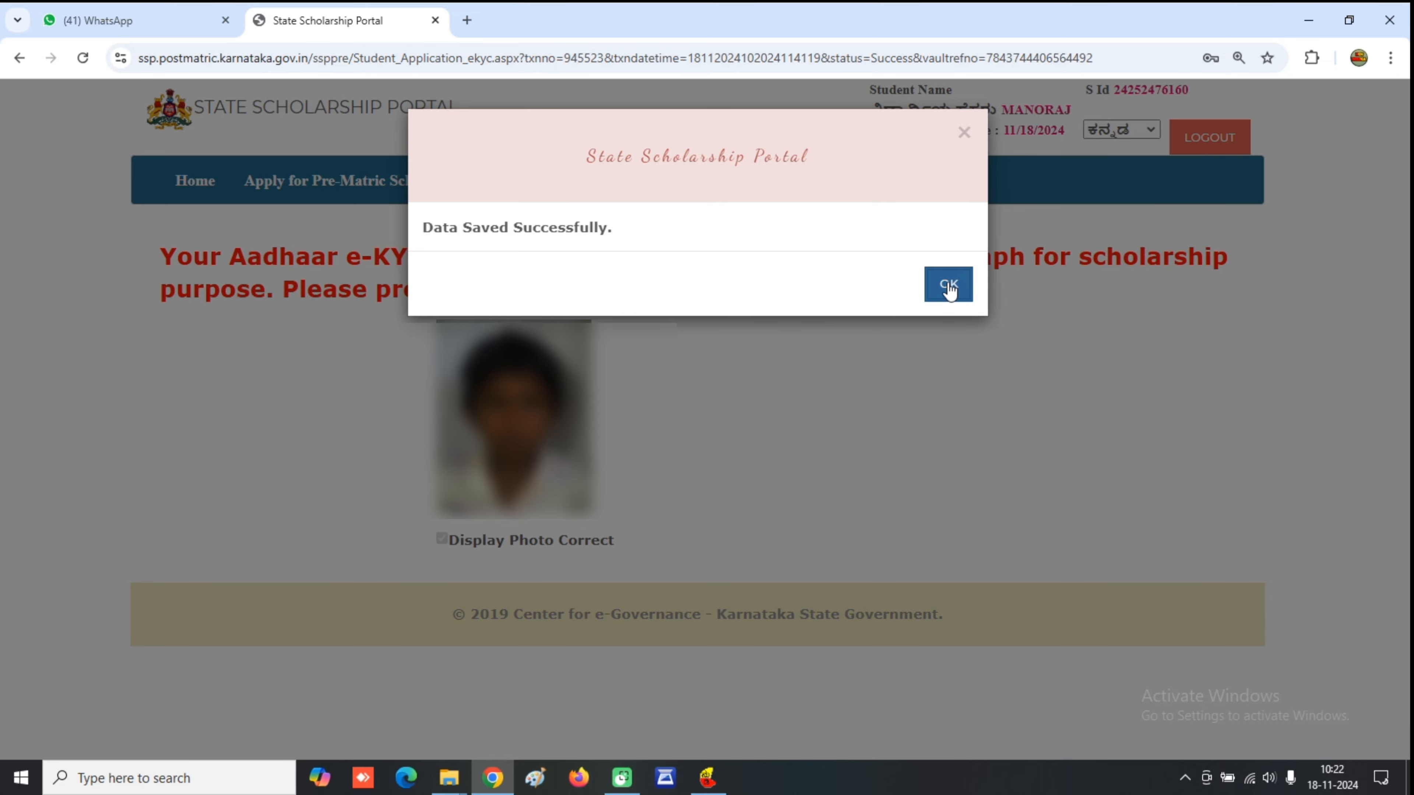
pyautogui.click(947, 283)
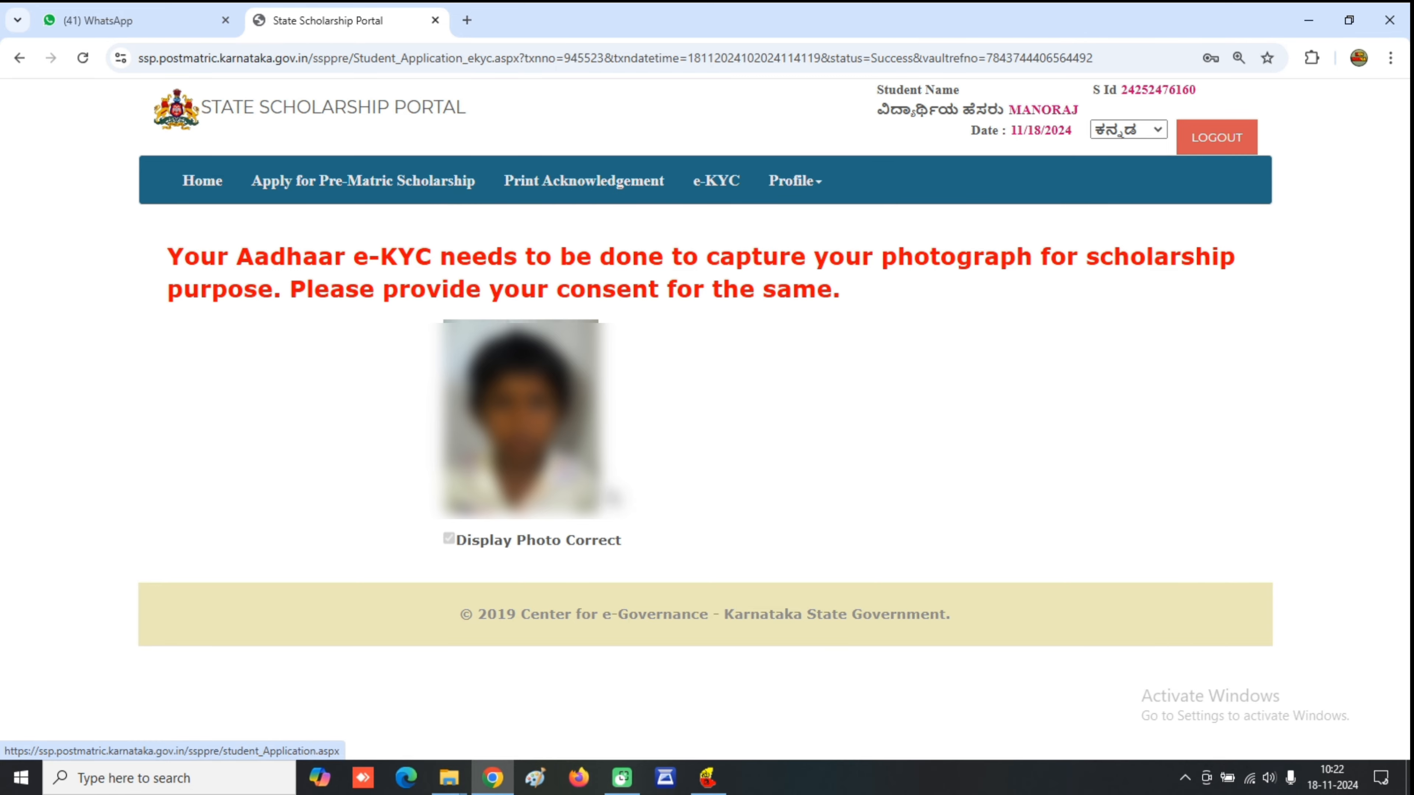
# - From Apply for Pre-Matric Scholarship, dismiss the notices and go to Print Acknowledgement
pyautogui.click(383, 177)
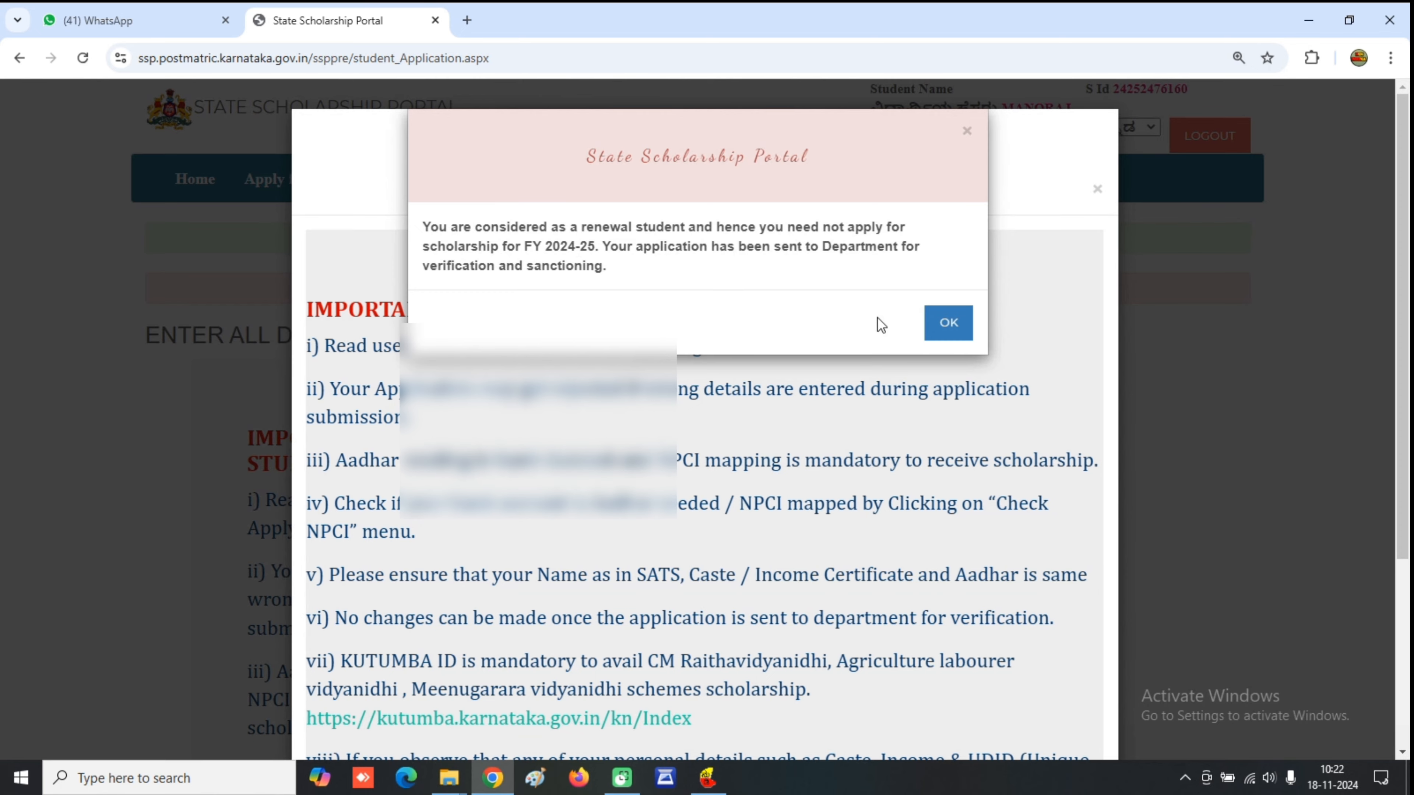
pyautogui.click(946, 323)
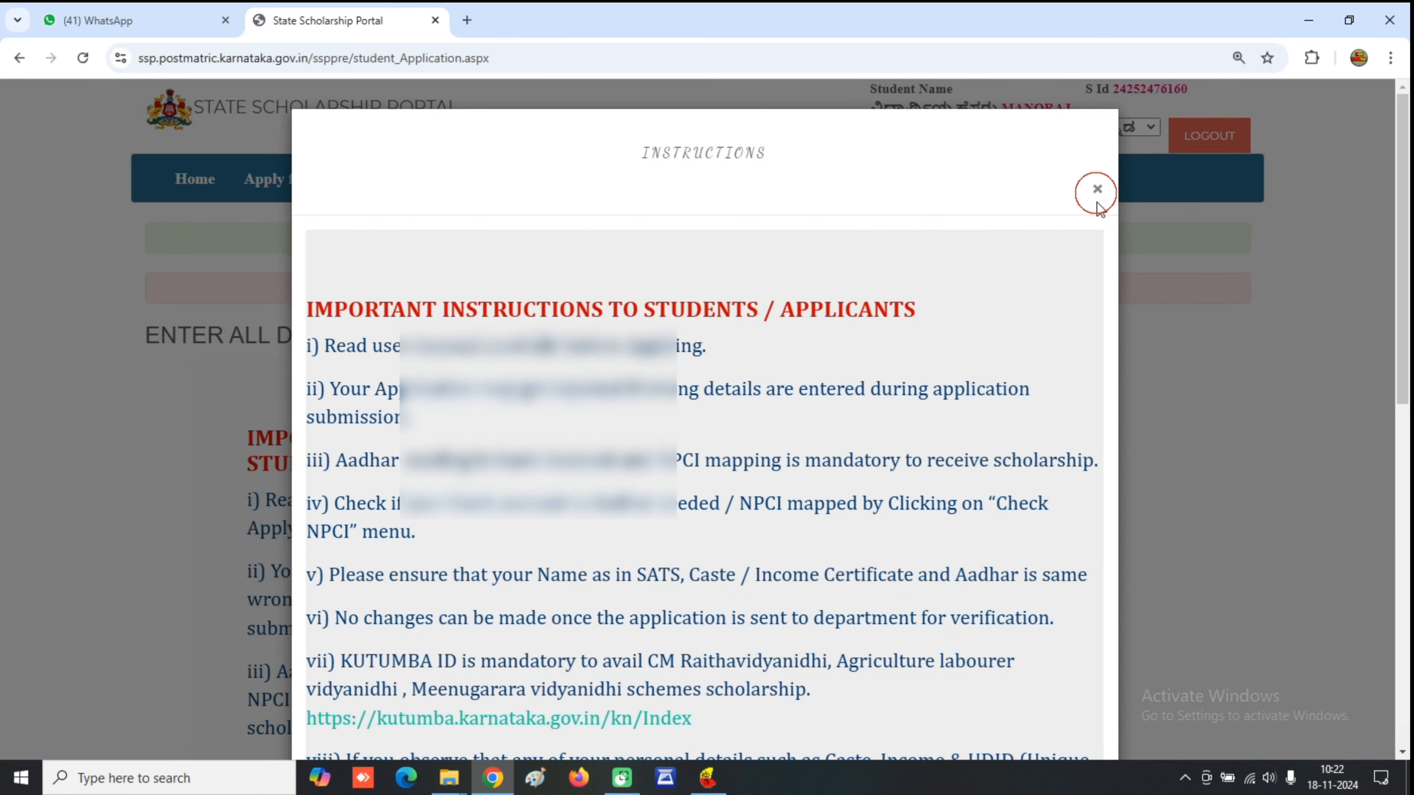
pyautogui.click(1095, 190)
pyautogui.click(573, 189)
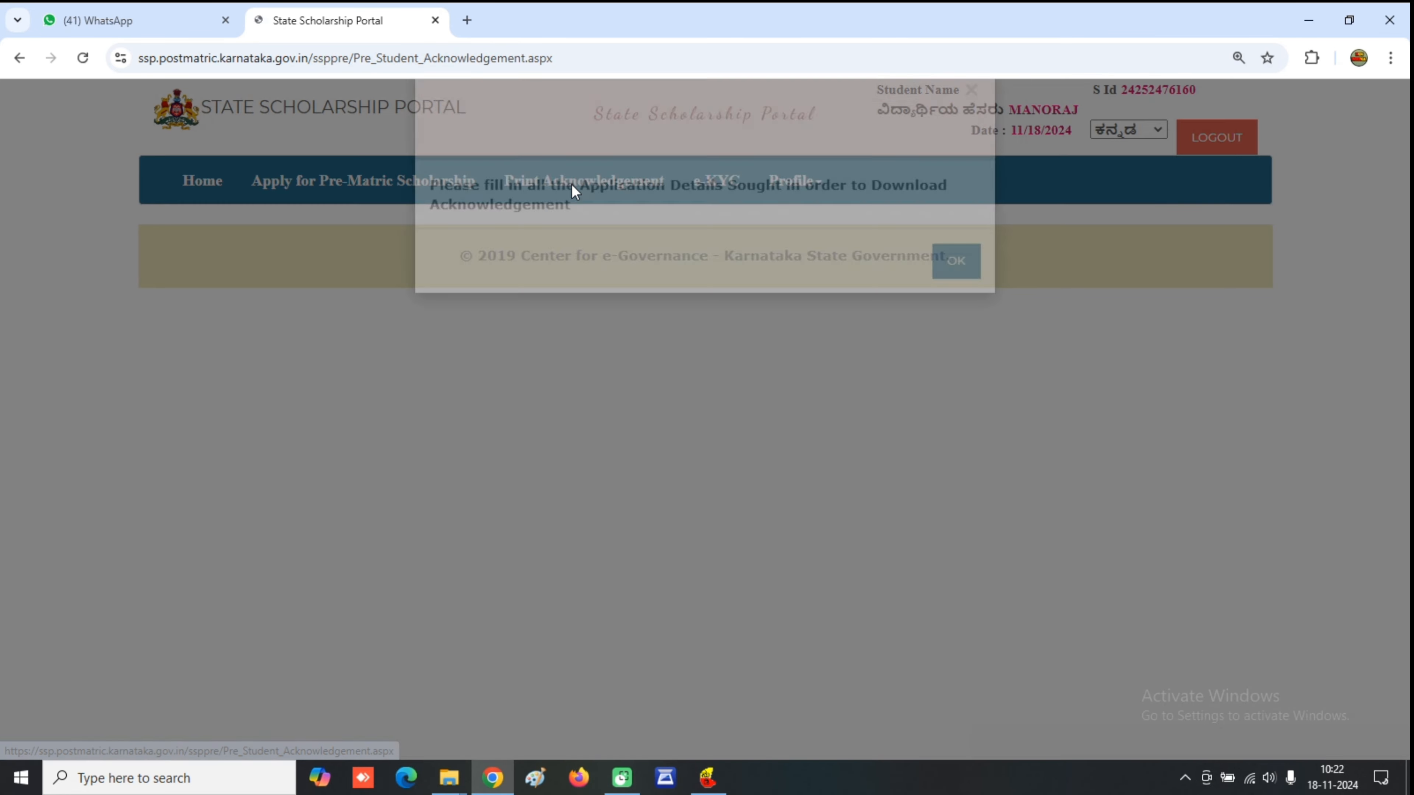
pyautogui.click(956, 303)
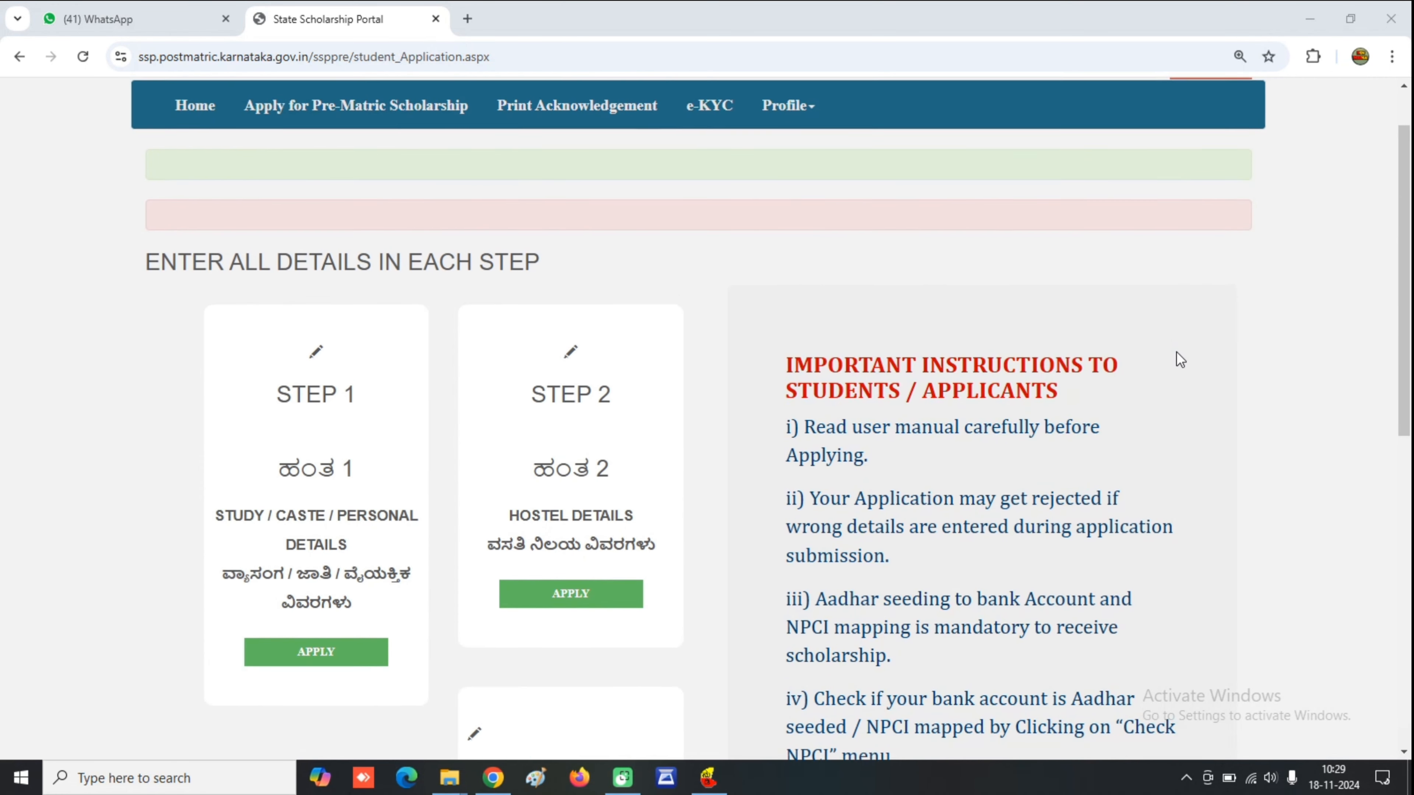
# - Reopen Apply for Pre-Matric Scholarship and close the Instructions panel to view the application
pyautogui.scroll(2, 1176, 351)
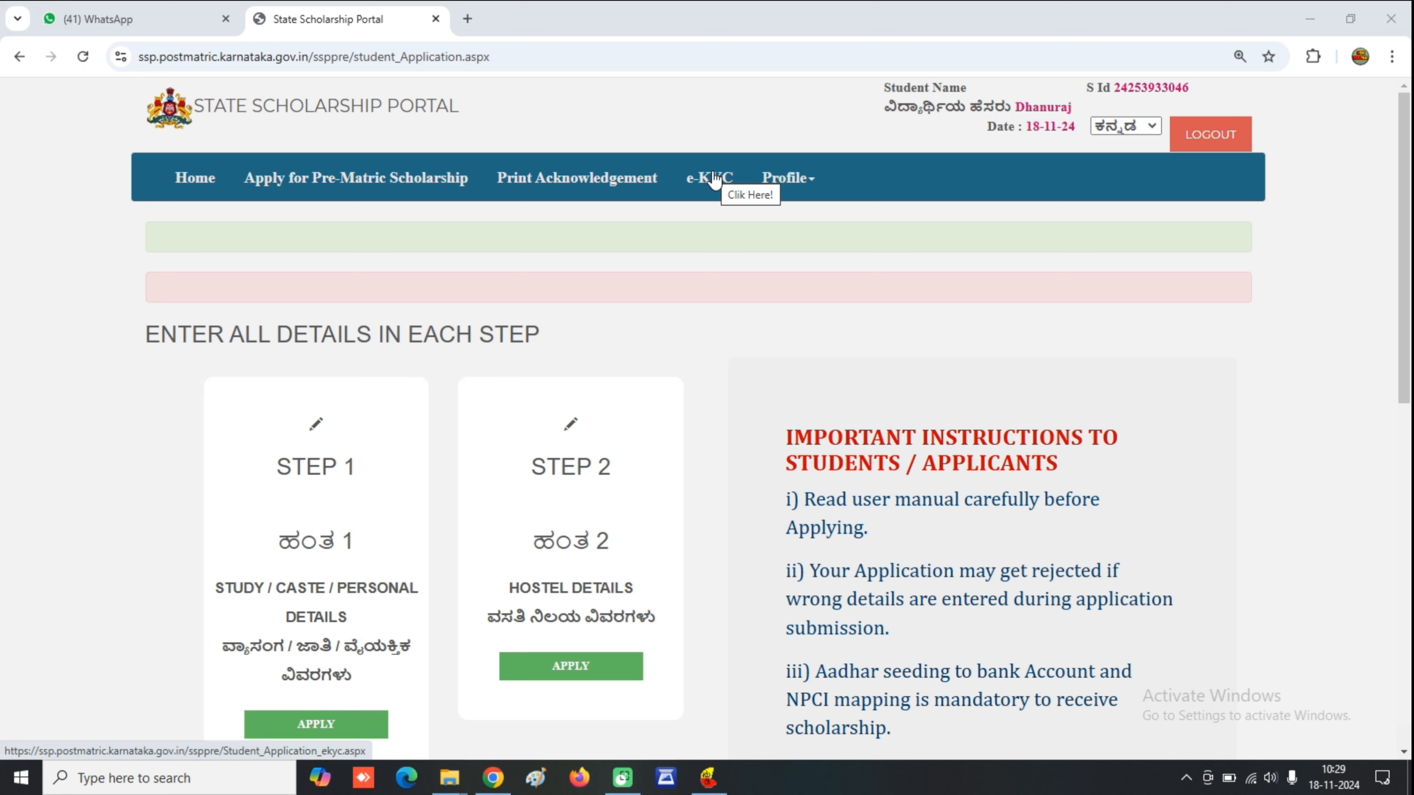
pyautogui.click(331, 179)
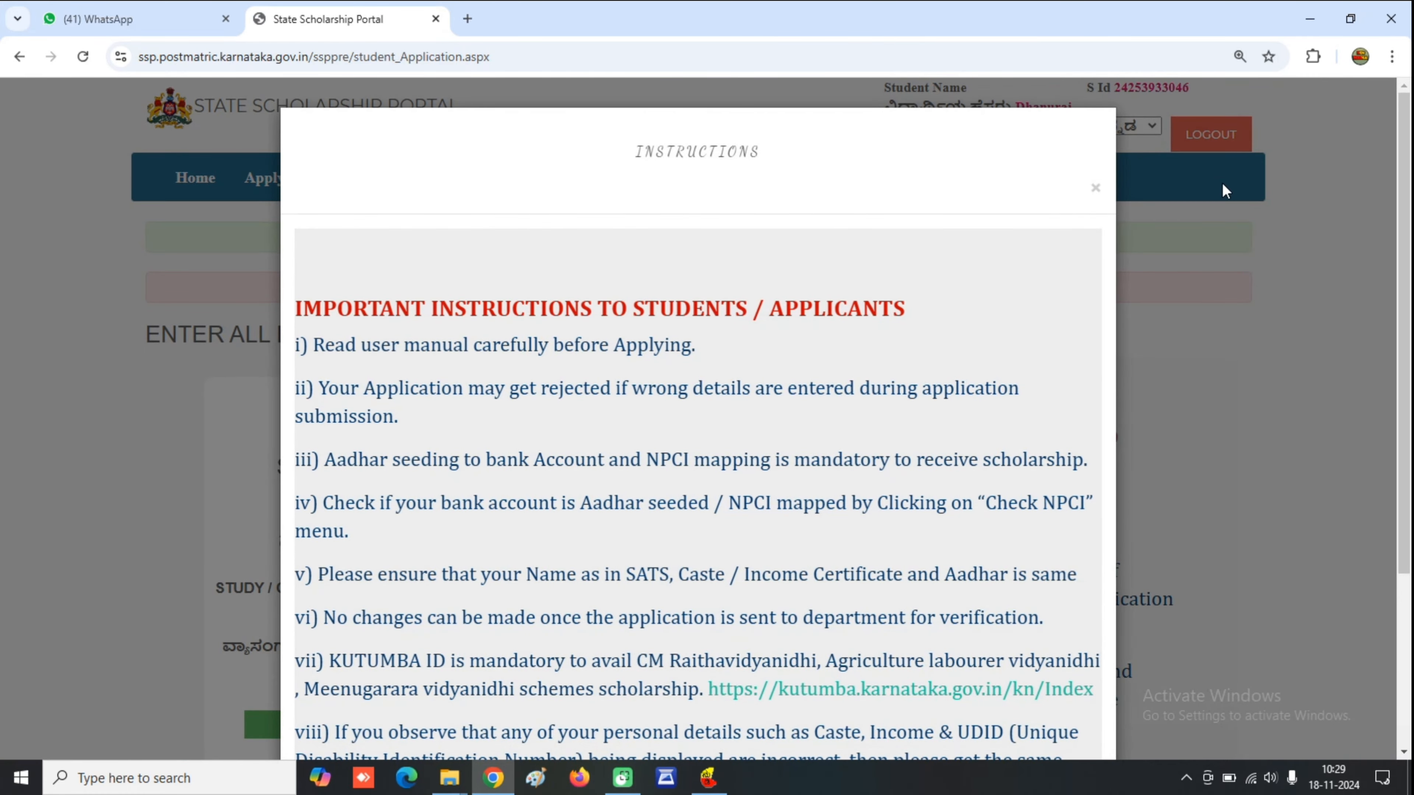
pyautogui.click(1096, 188)
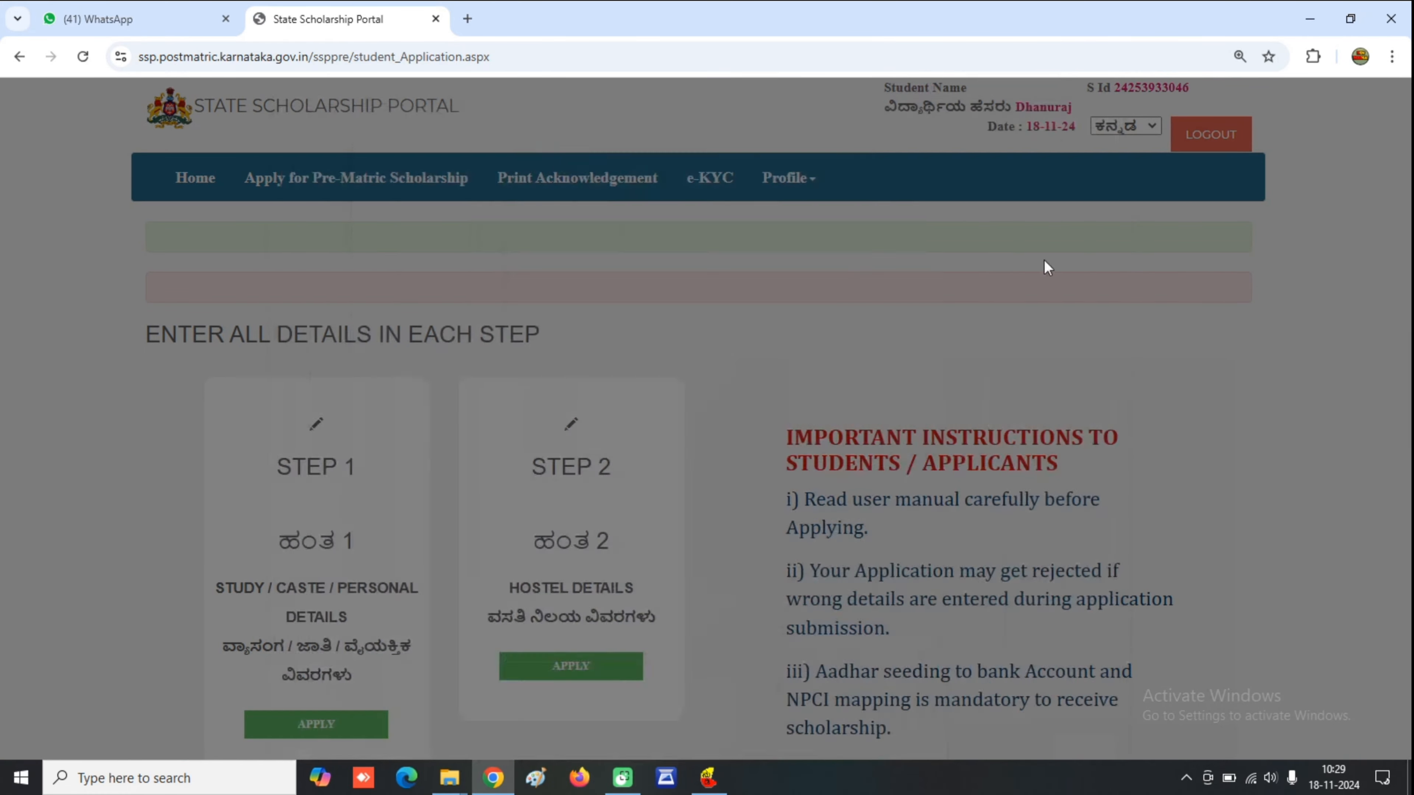
pyautogui.scroll(-6, 303, 359)
pyautogui.click(337, 373)
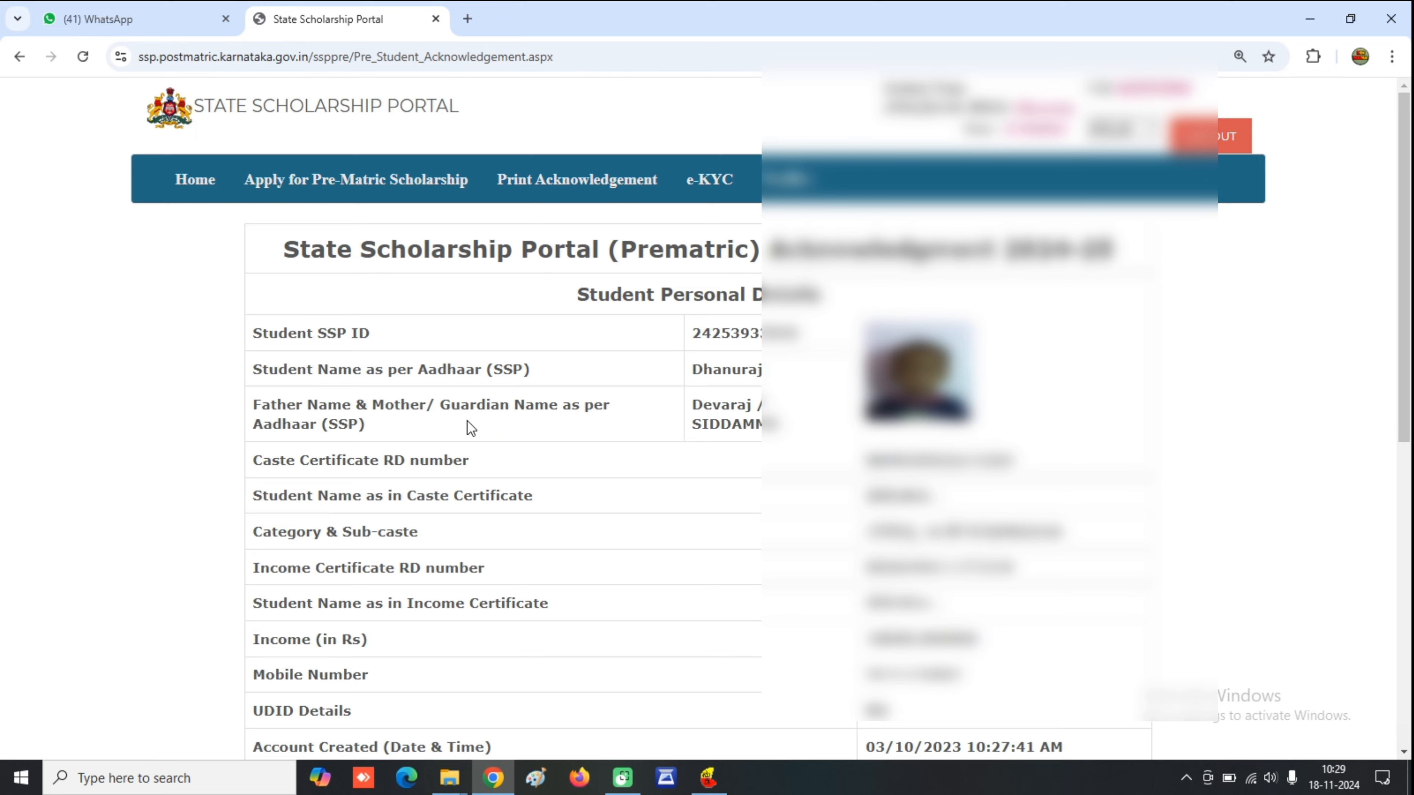
pyautogui.scroll(-2, 469, 427)
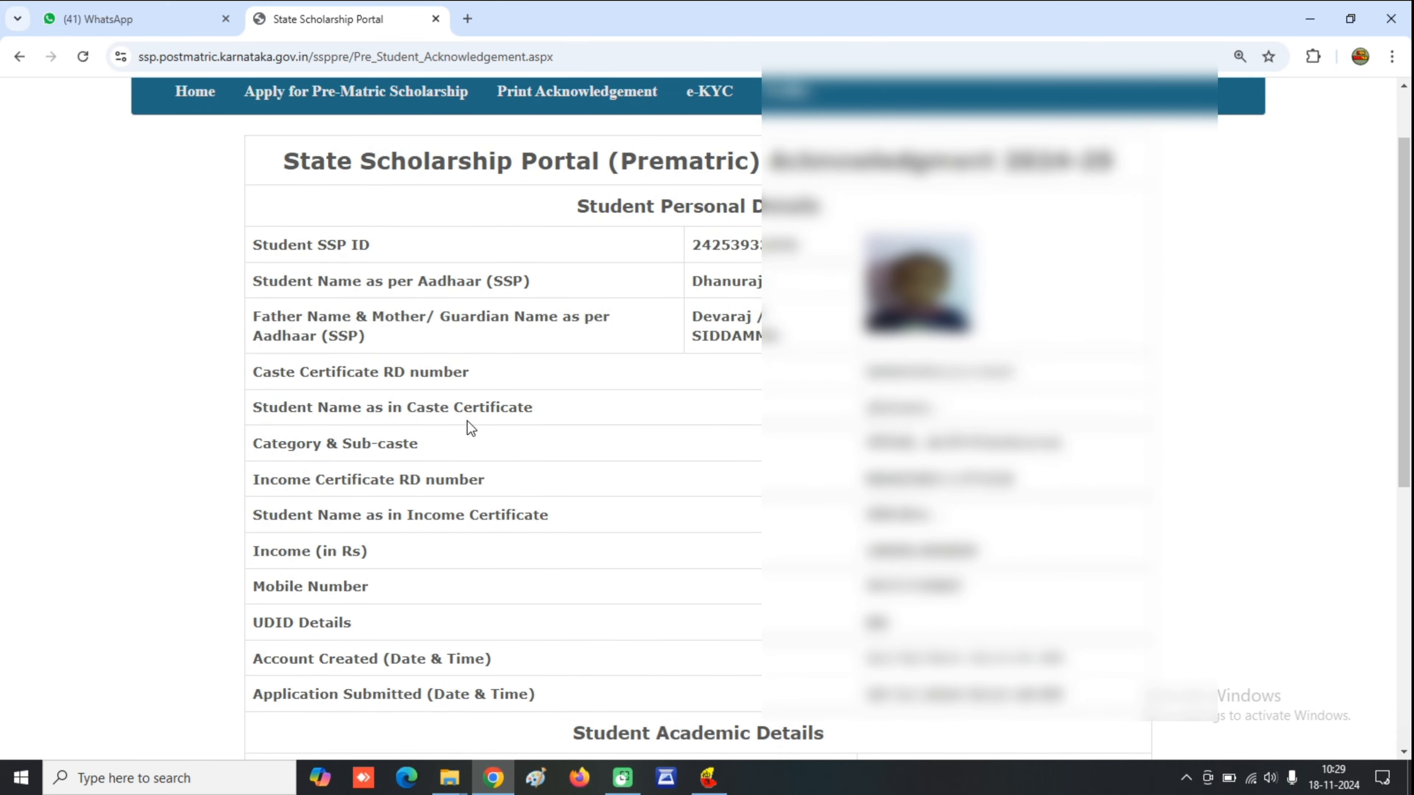
pyautogui.scroll(-10, 466, 421)
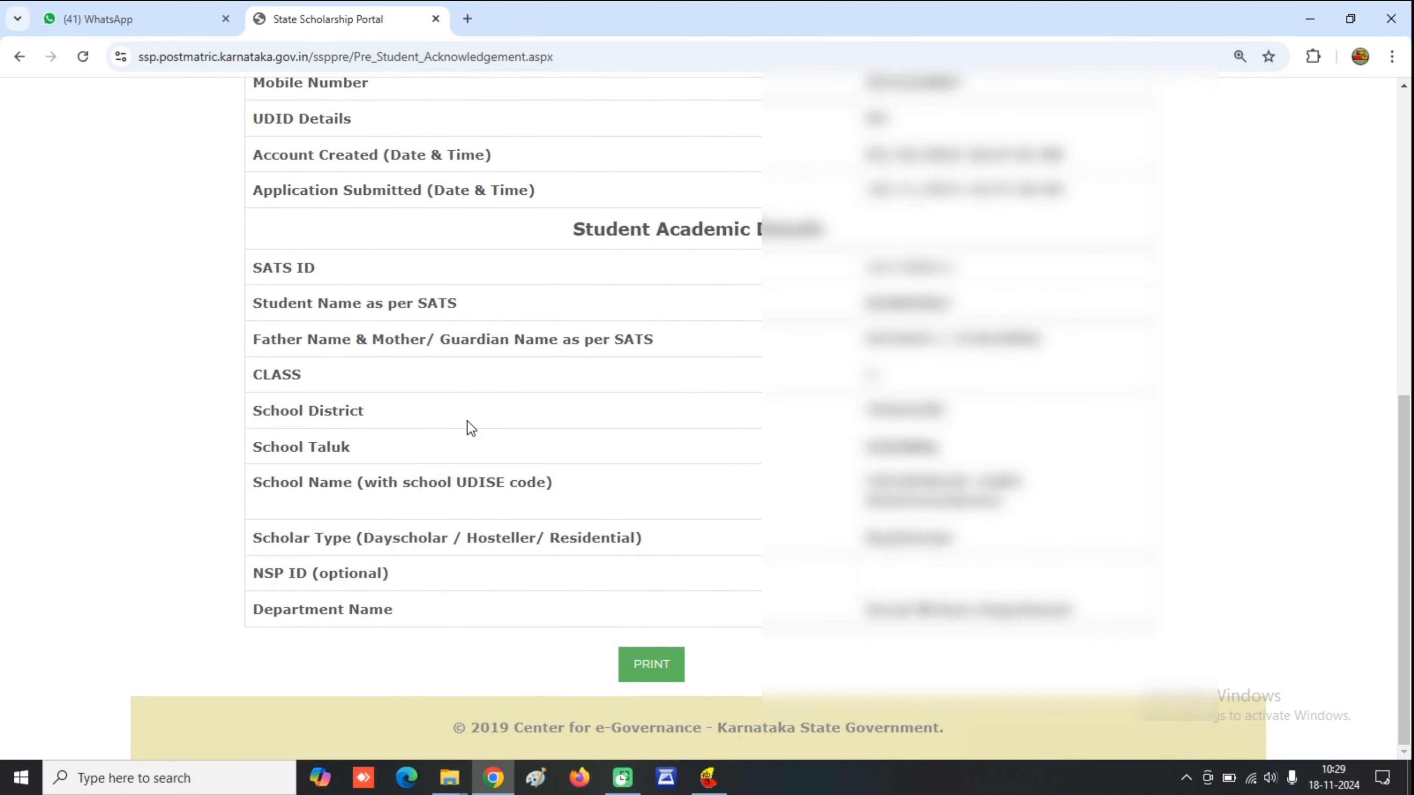
pyautogui.scroll(10, 467, 423)
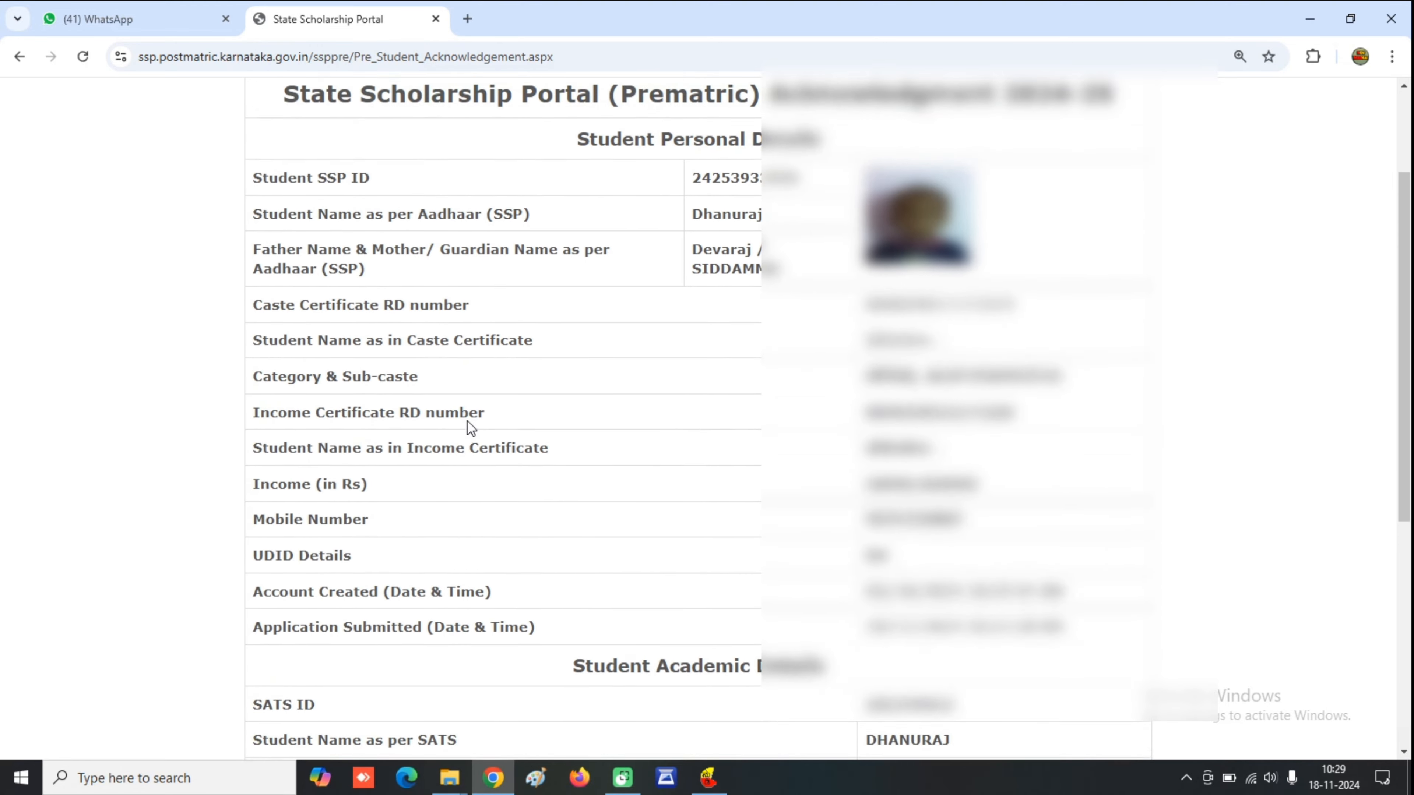
pyautogui.scroll(2, 467, 426)
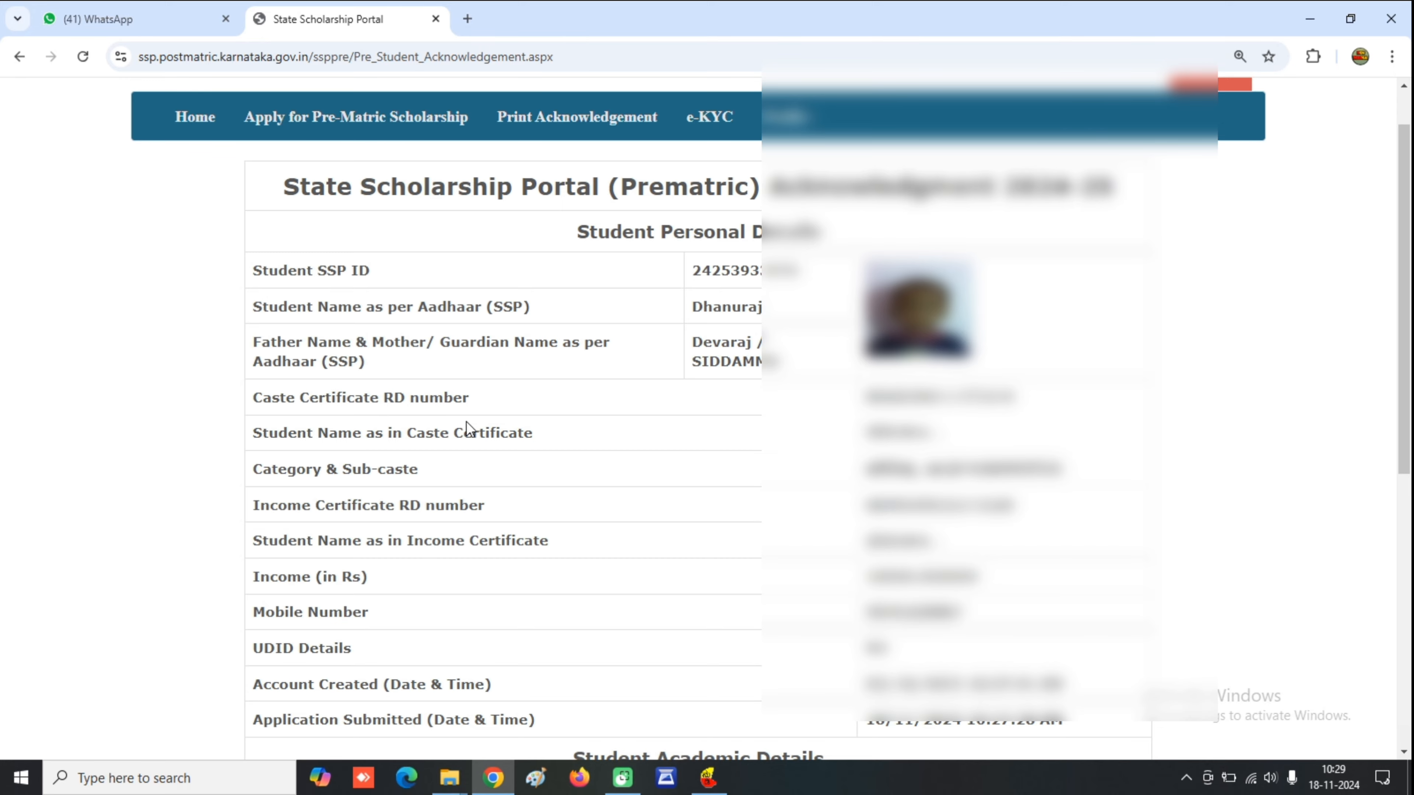
pyautogui.scroll(-12, 466, 421)
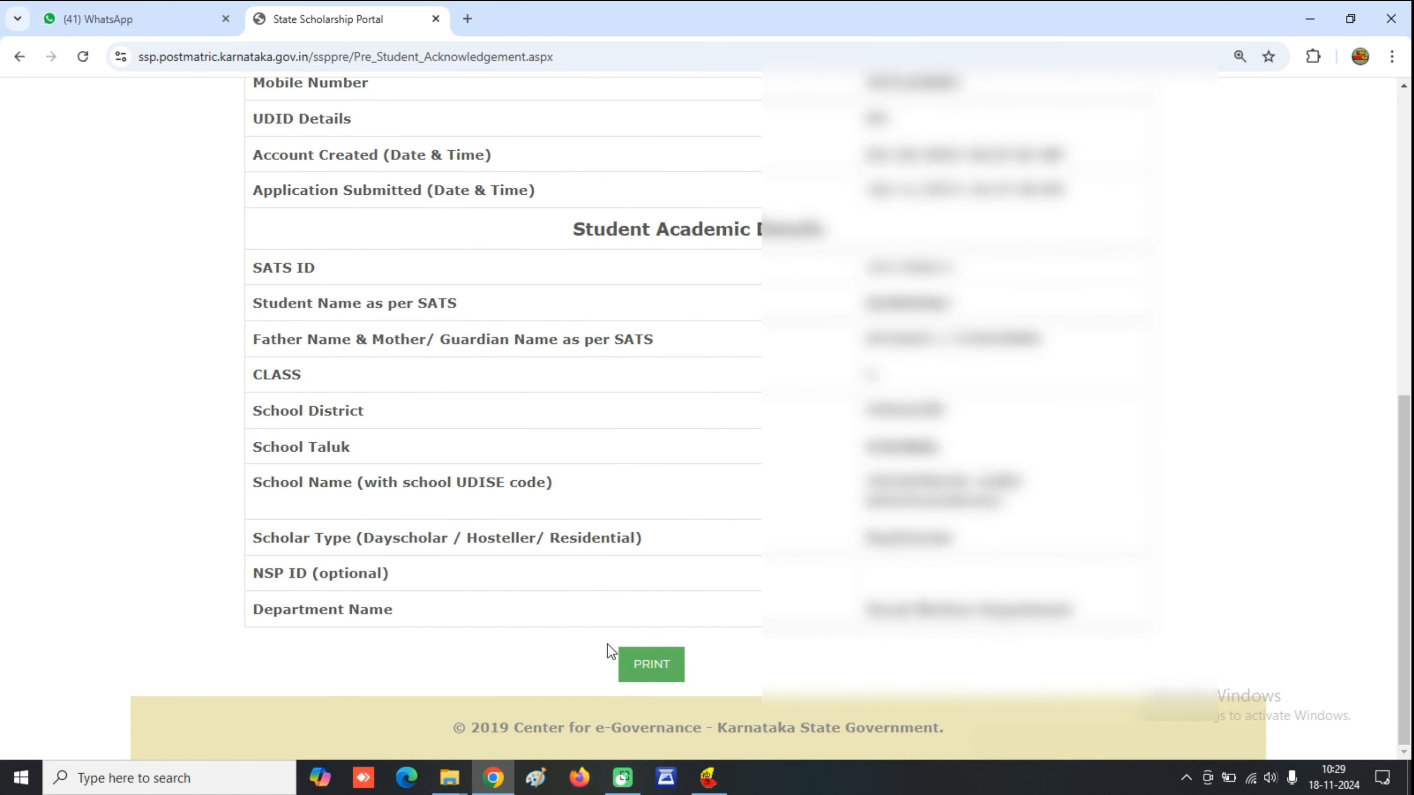
pyautogui.scroll(2, 603, 608)
pyautogui.scroll(2, 606, 614)
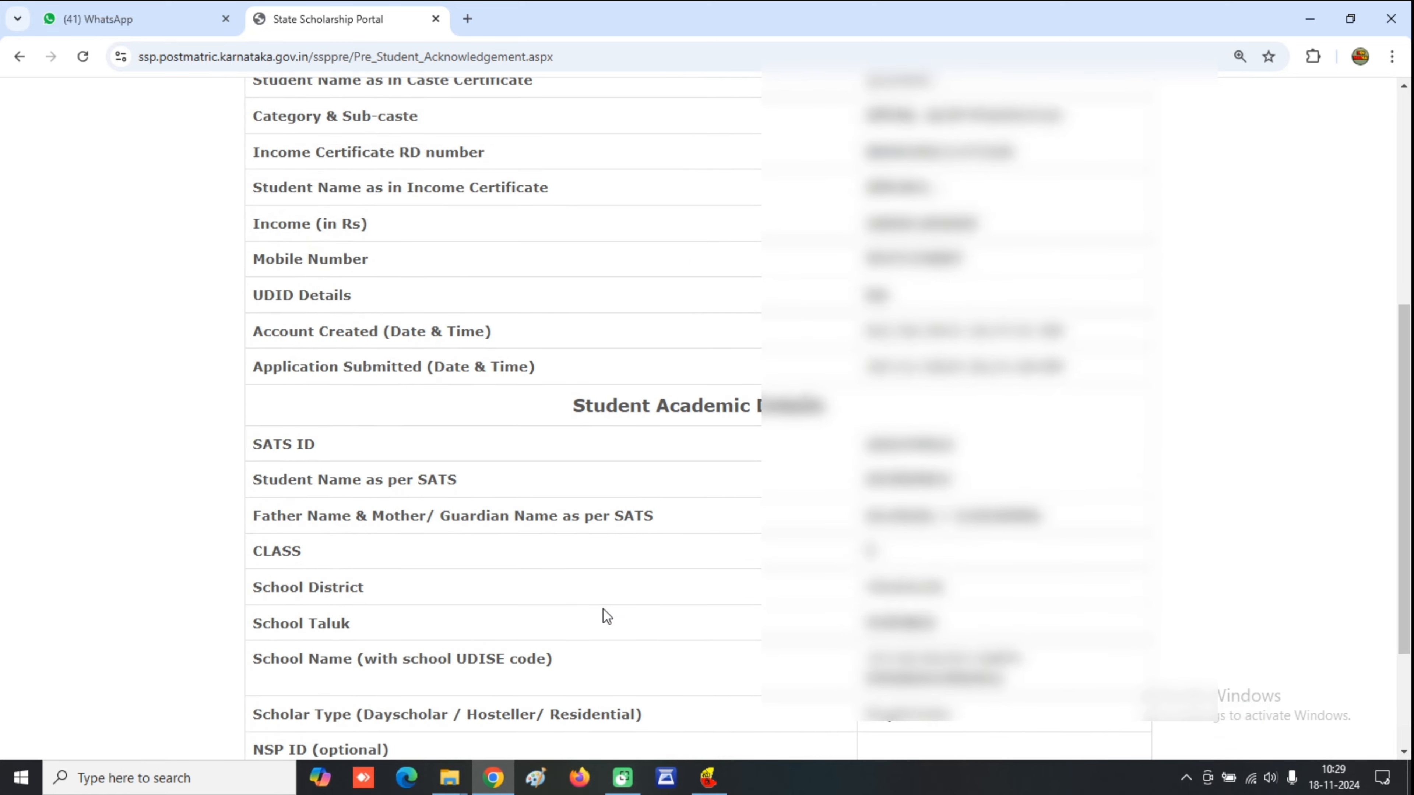
pyautogui.scroll(10, 607, 616)
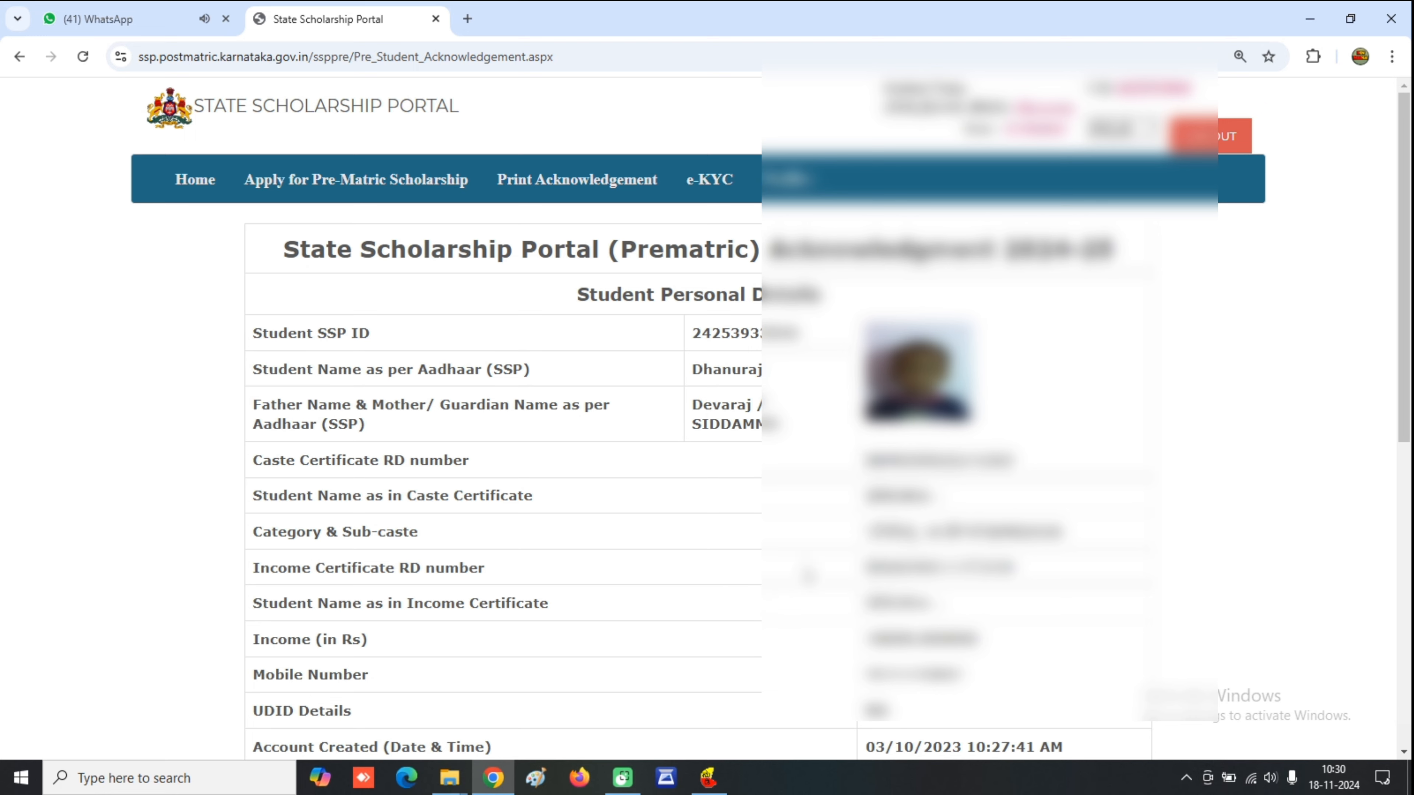
pyautogui.scroll(-1, 719, 518)
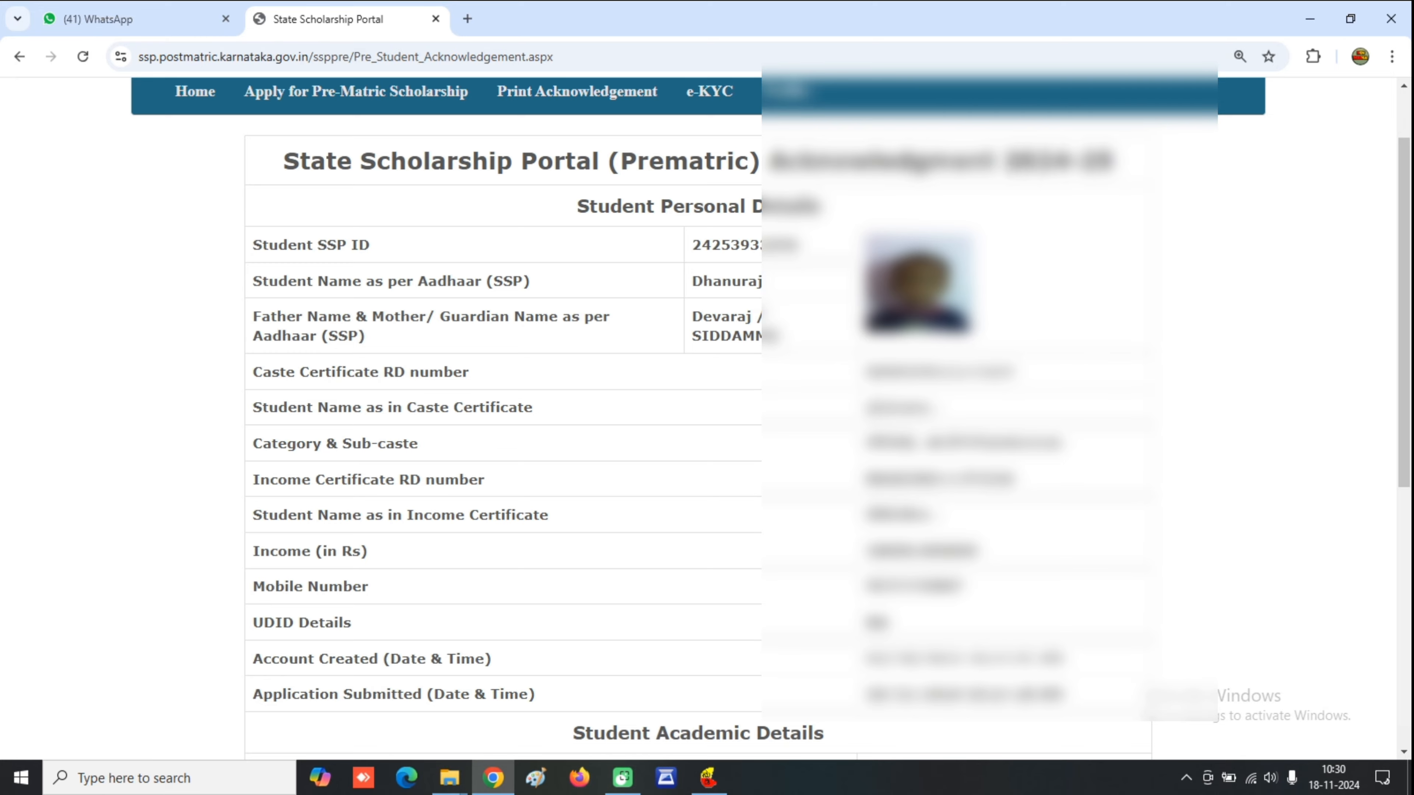
pyautogui.scroll(-2, 996, 223)
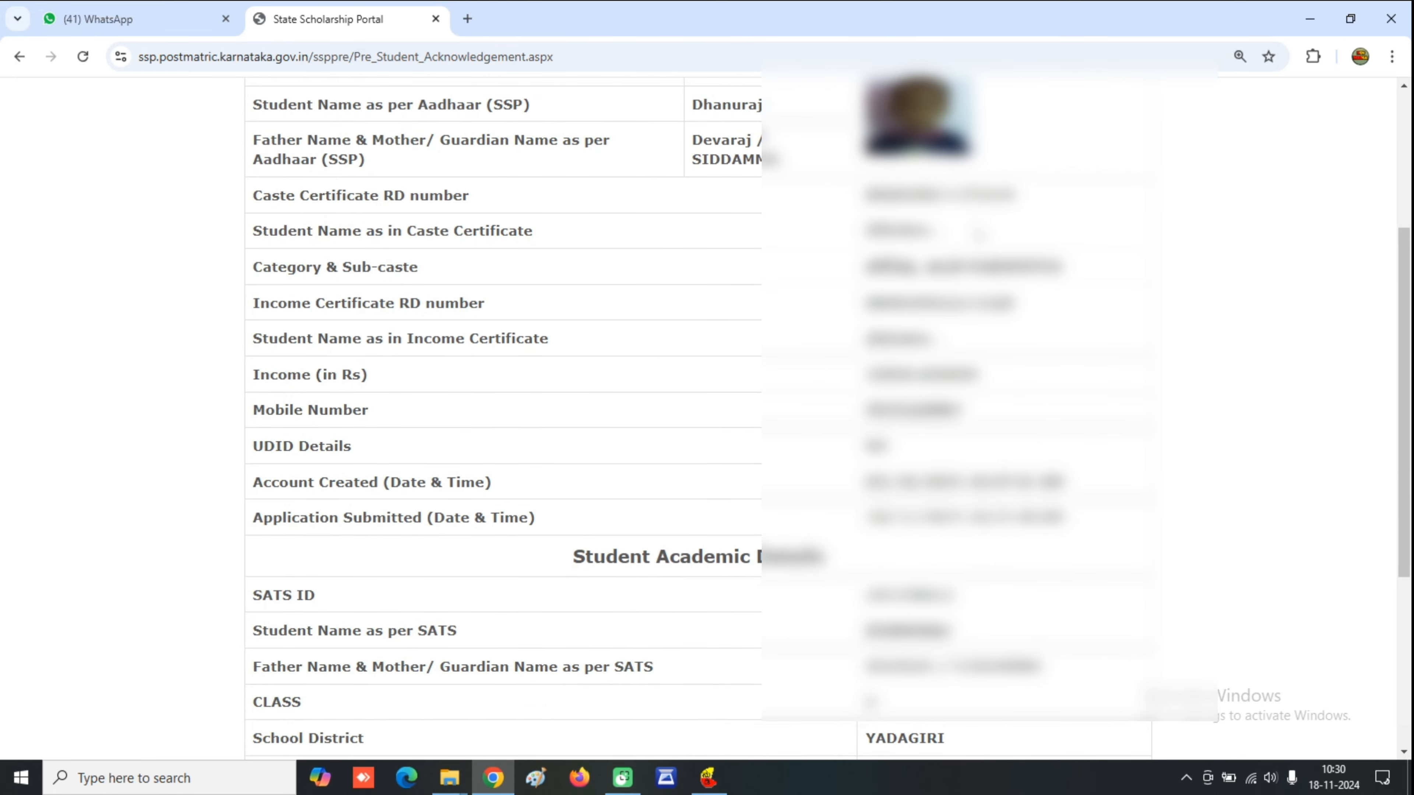
pyautogui.scroll(-4, 827, 420)
pyautogui.scroll(4, 827, 420)
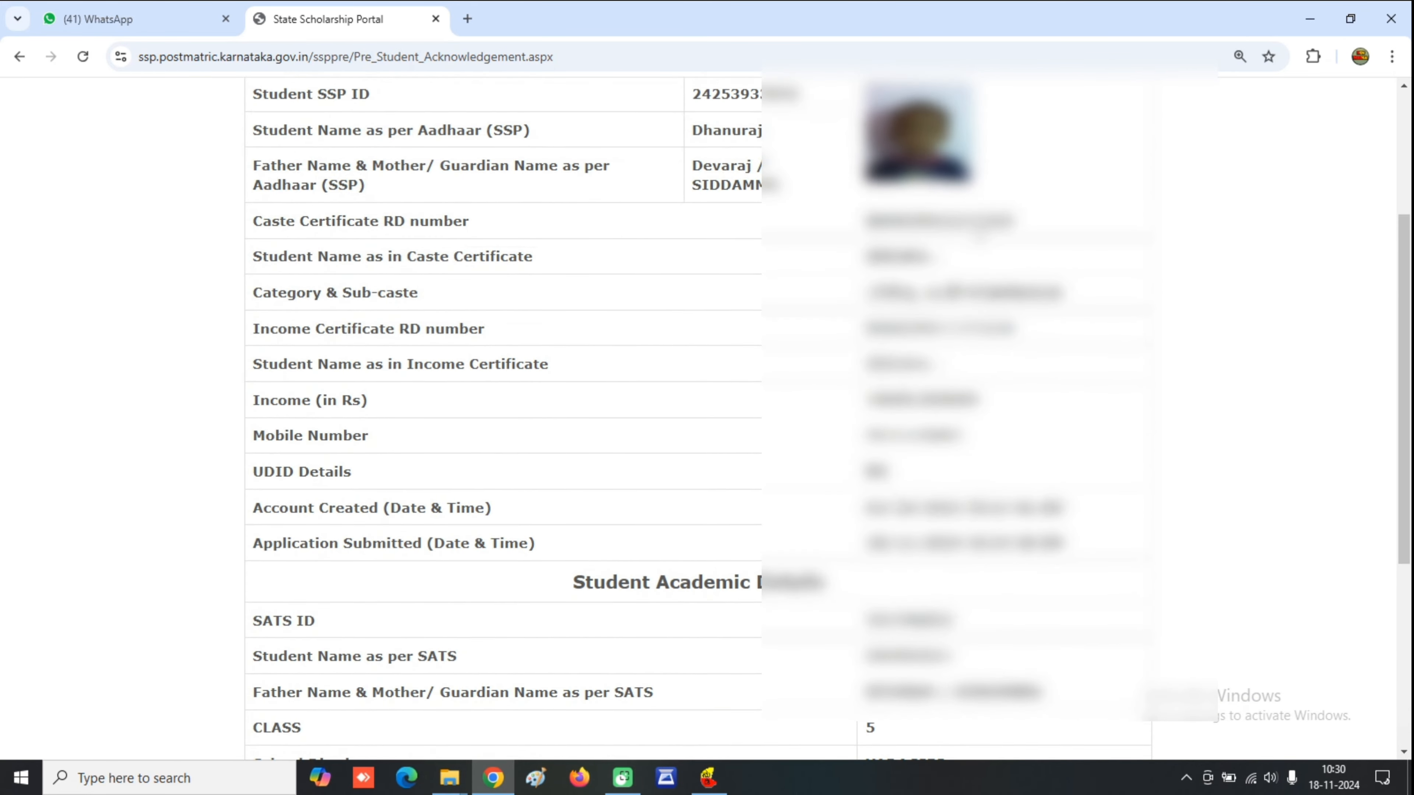
pyautogui.scroll(-4, 975, 225)
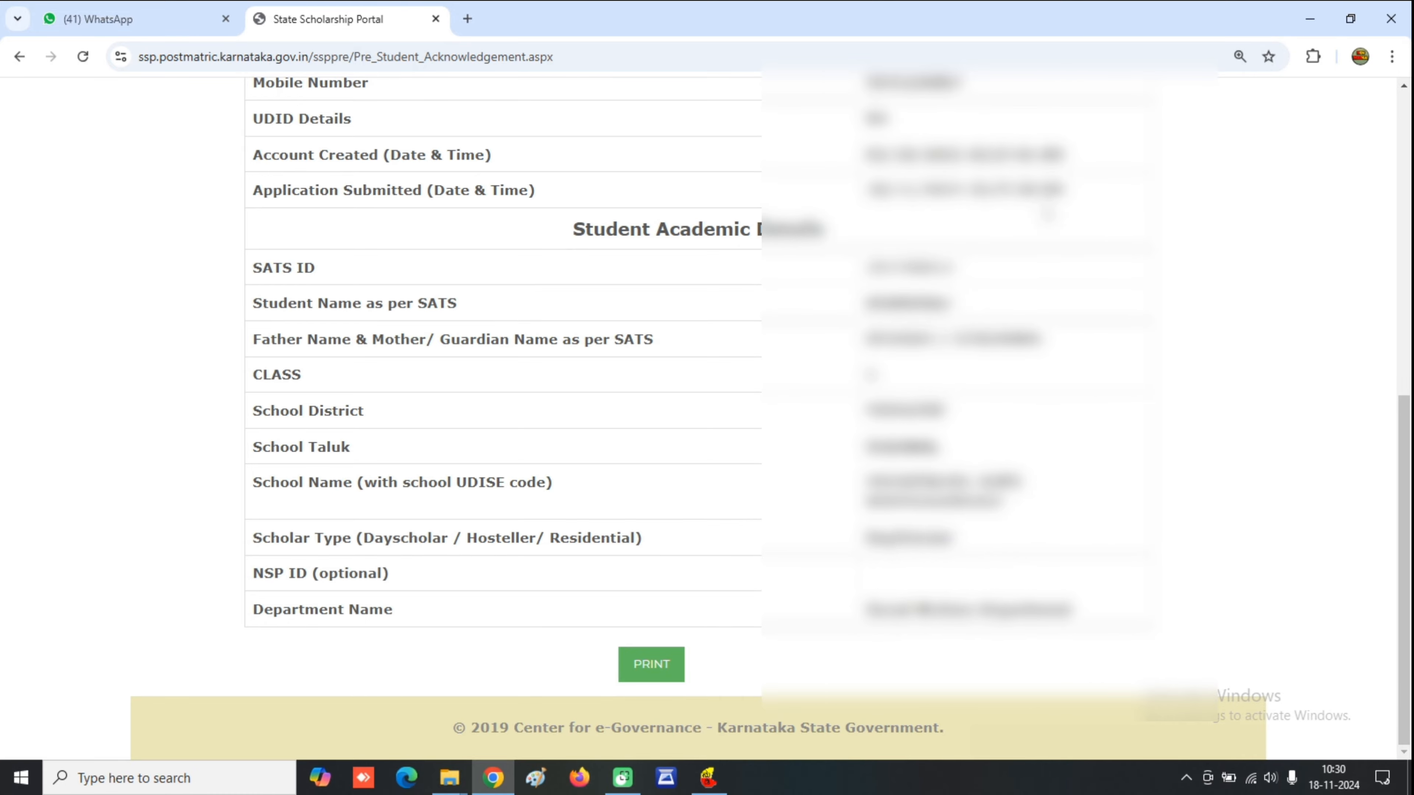
pyautogui.scroll(4, 1030, 254)
pyautogui.scroll(-4, 1017, 286)
# - Open the acknowledgement's print dialog and change the margins under More settings
pyautogui.click(660, 663)
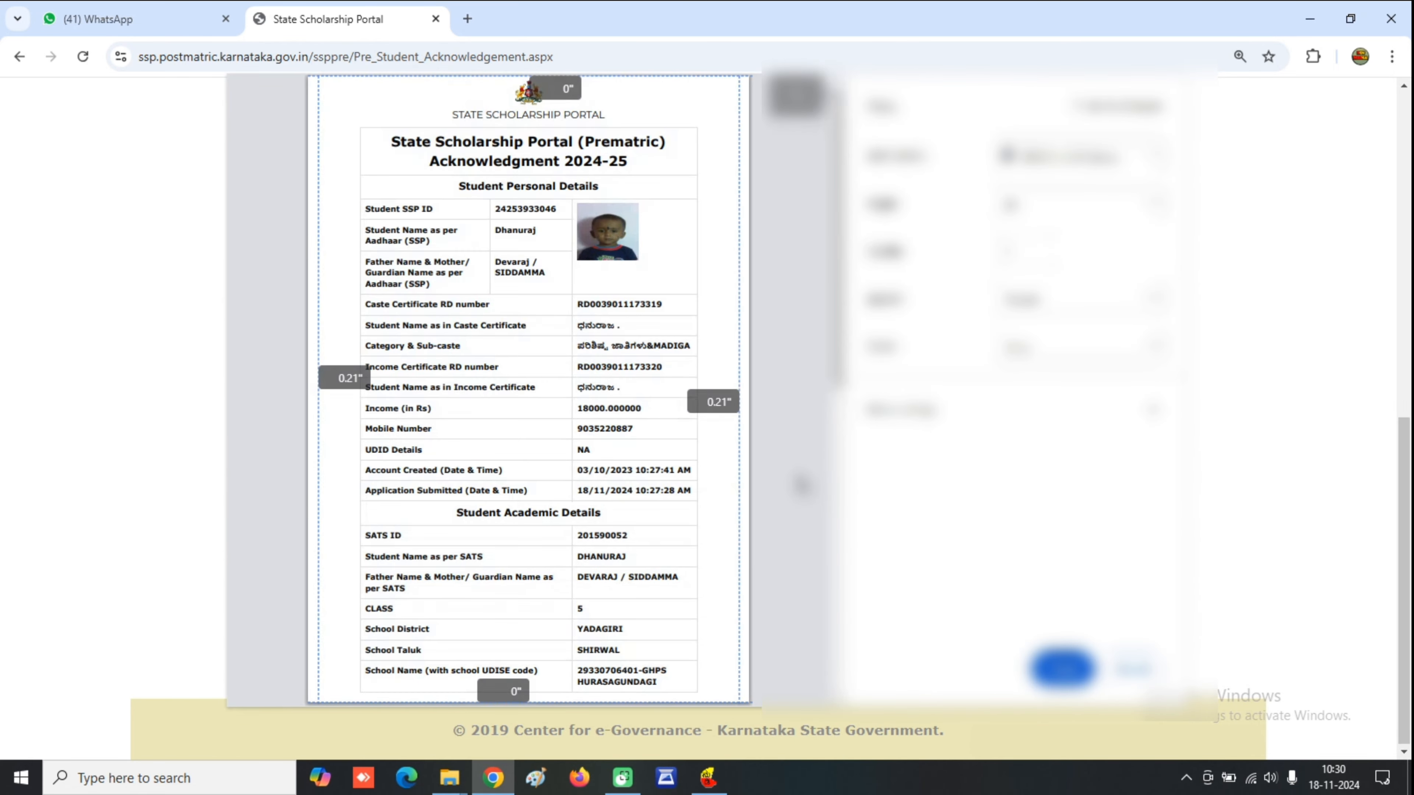
pyautogui.scroll(-6, 641, 518)
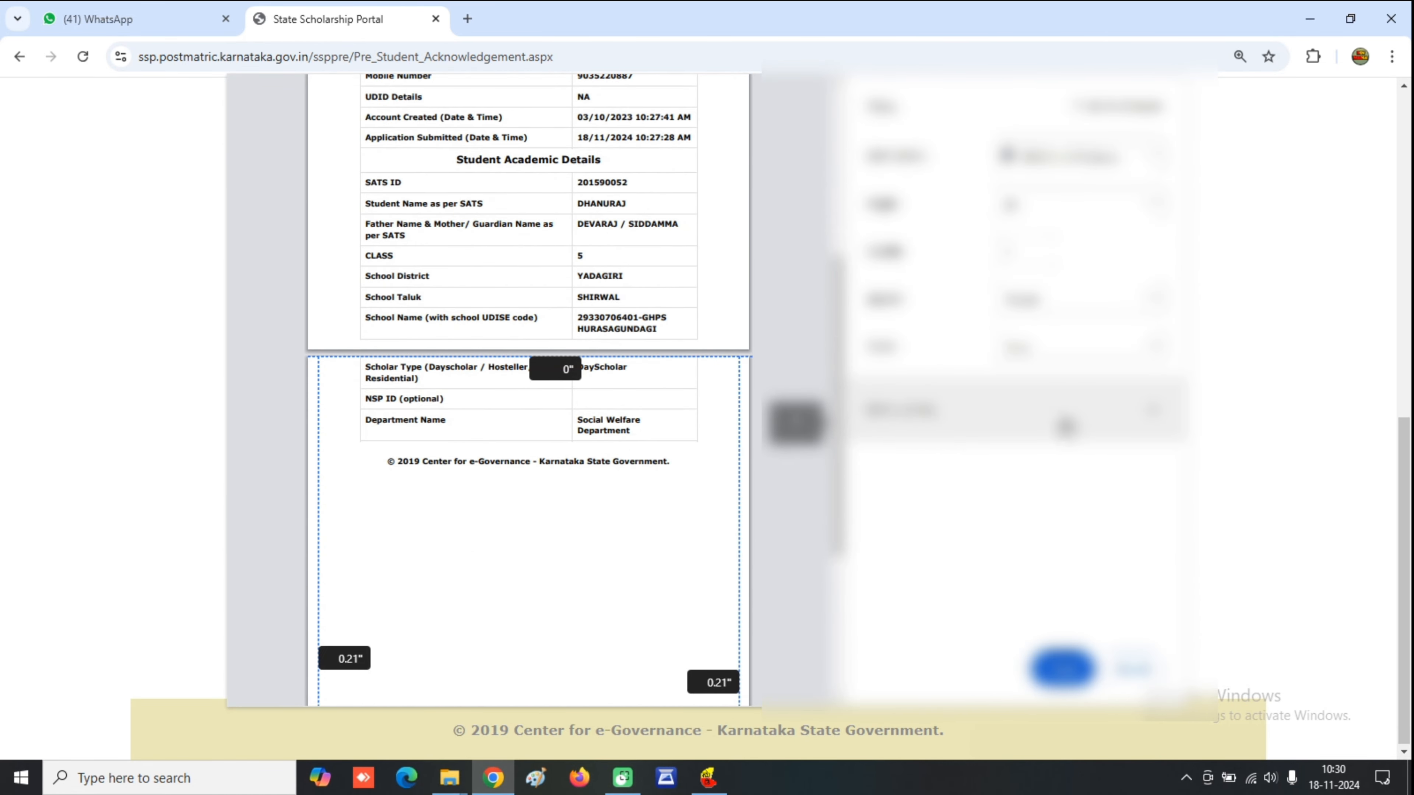
pyautogui.click(1138, 409)
pyautogui.click(1045, 578)
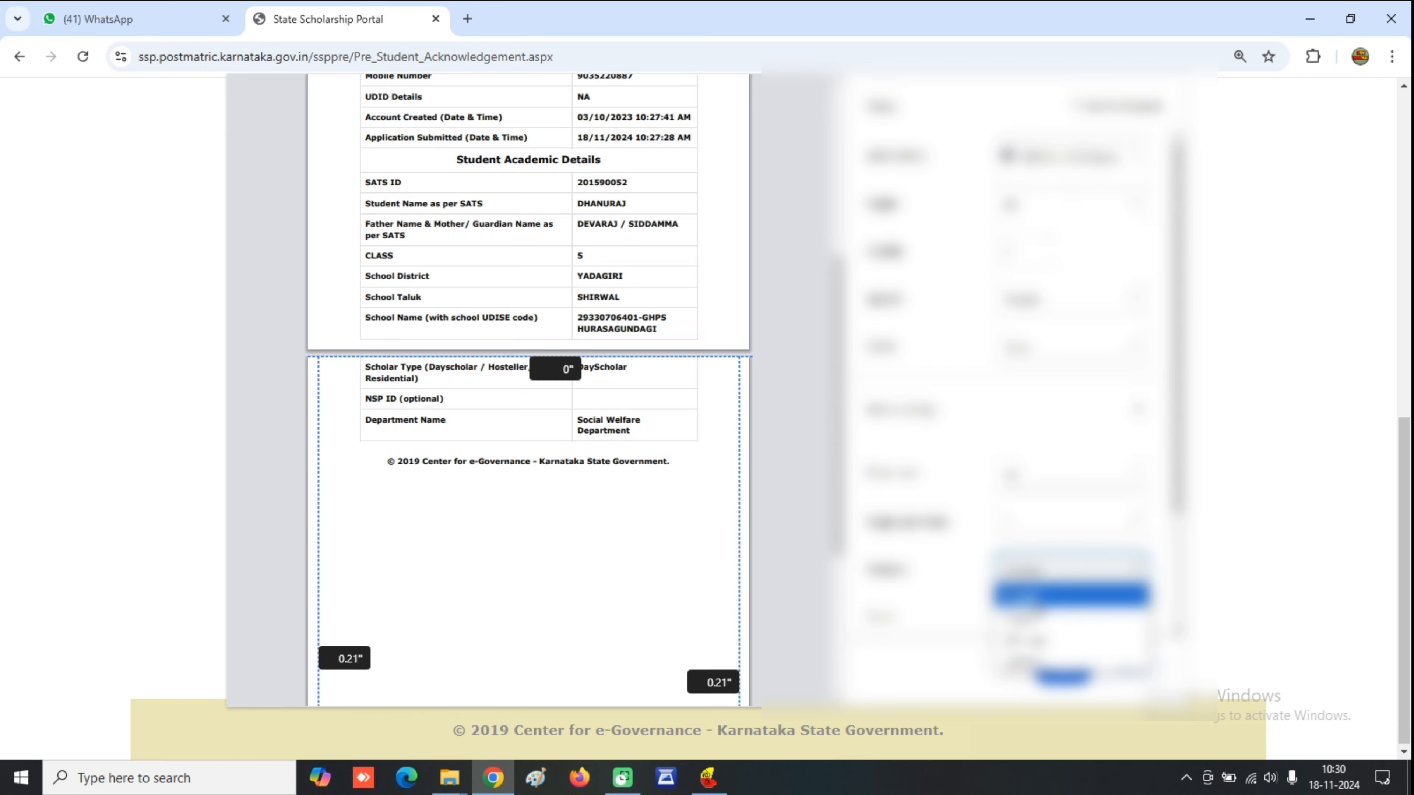
pyautogui.click(1045, 595)
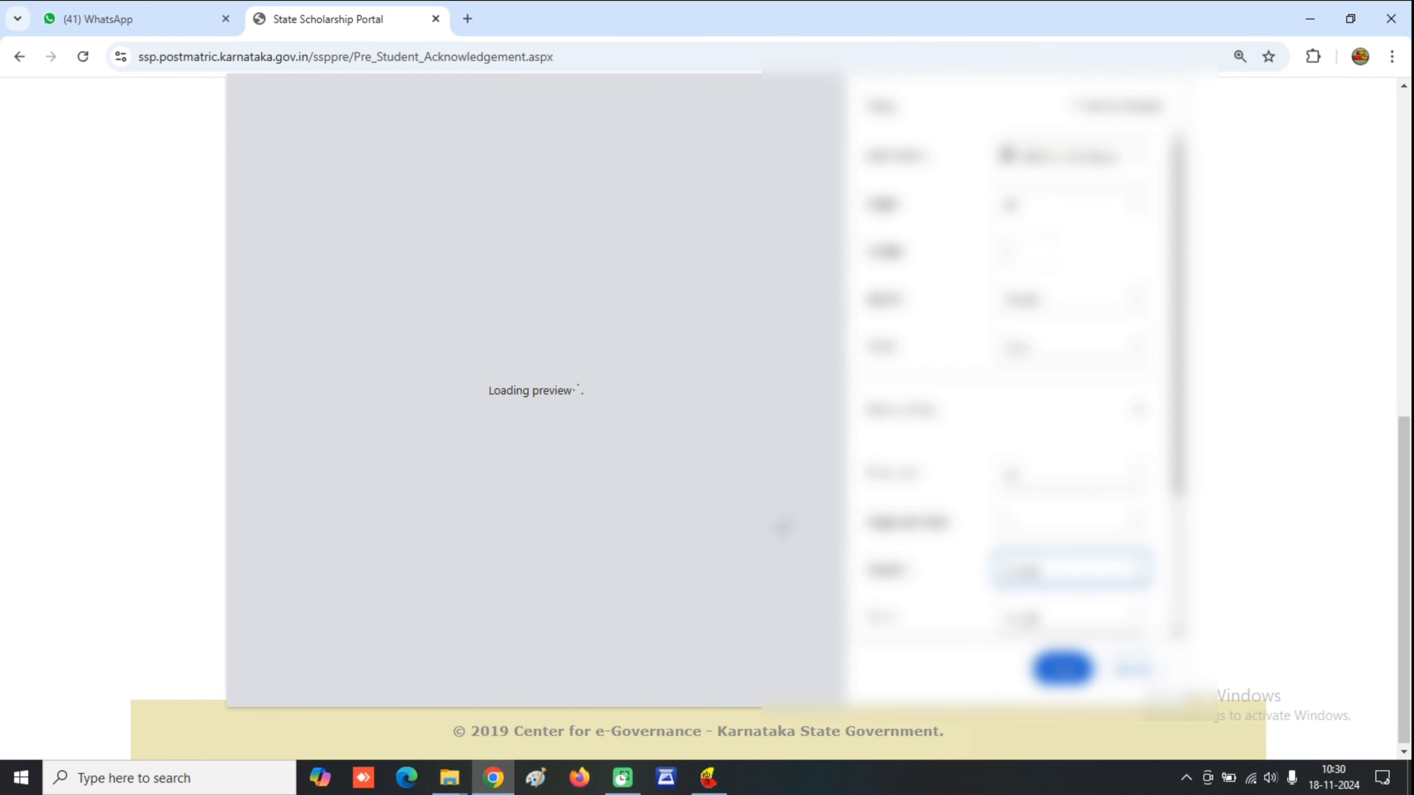
# - Adjust two more print settings so it fits one page, then print the acknowledgement
pyautogui.scroll(-5, 582, 519)
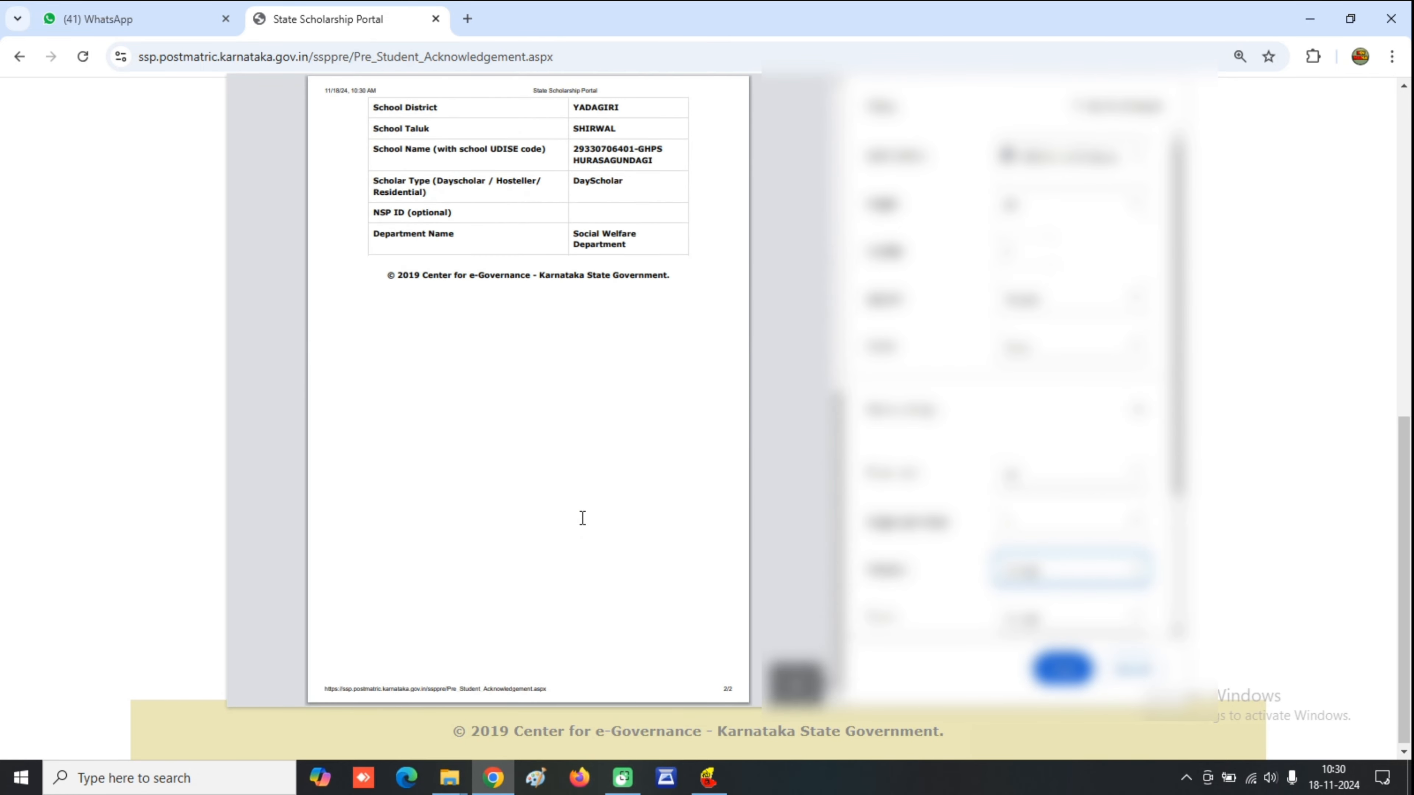
pyautogui.scroll(10, 581, 517)
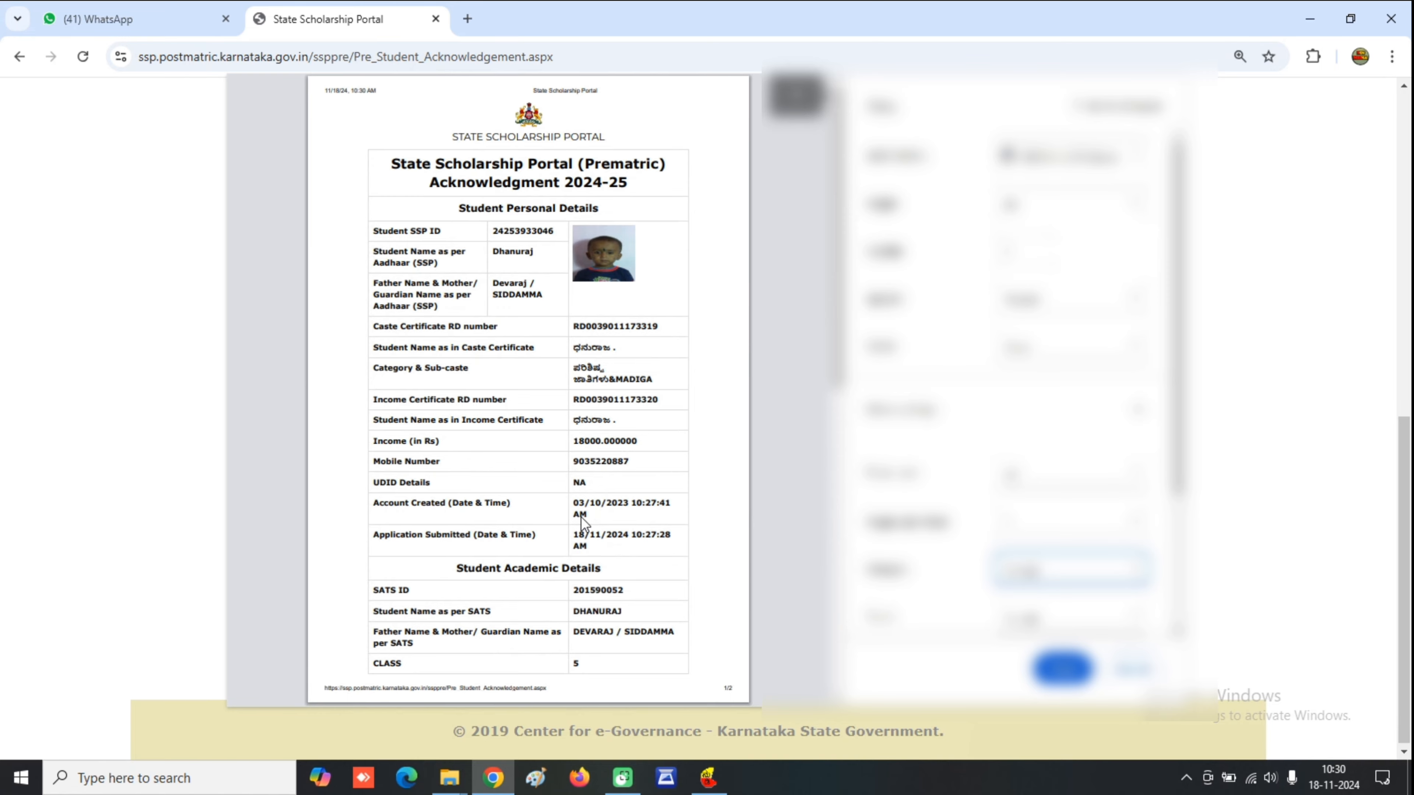
pyautogui.scroll(-10, 581, 518)
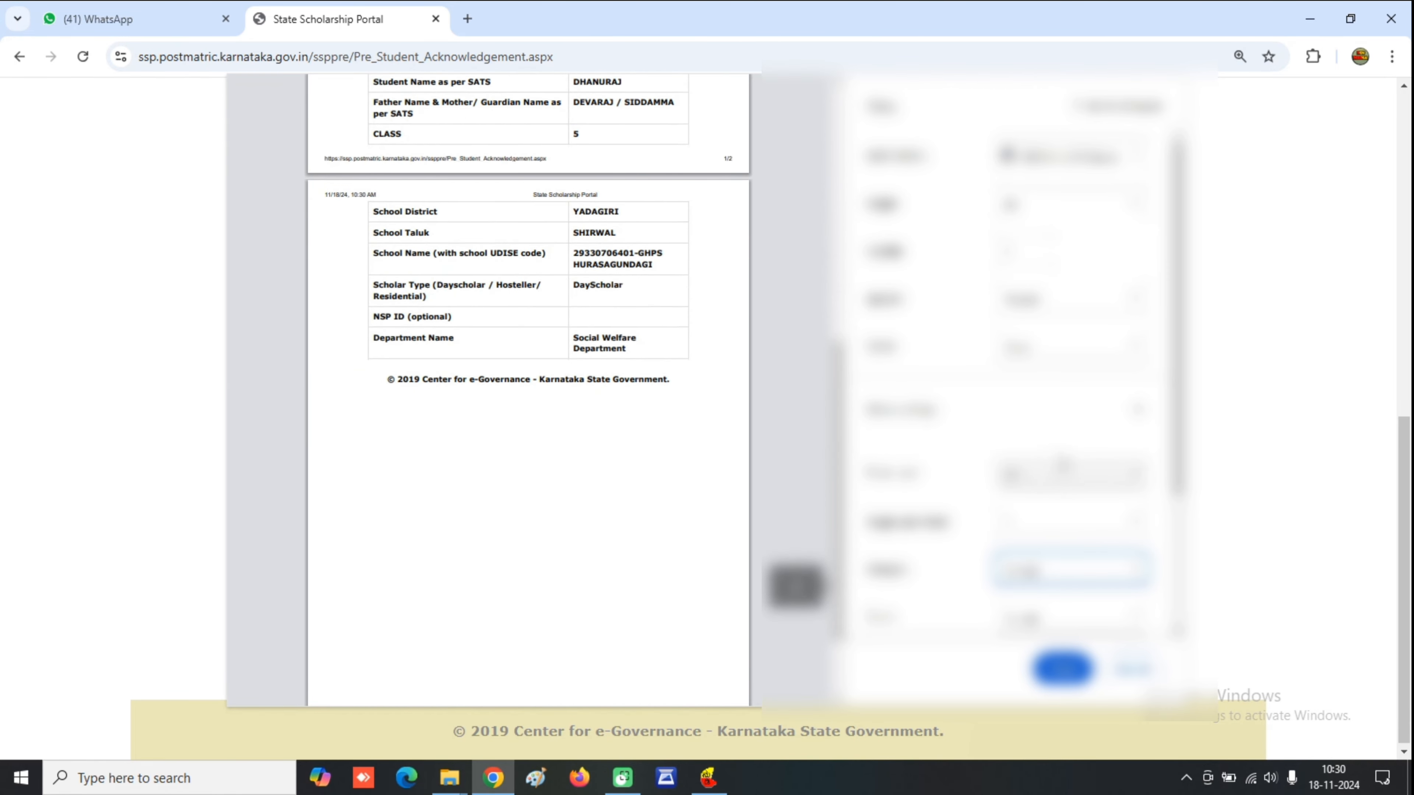
pyautogui.scroll(-3, 927, 499)
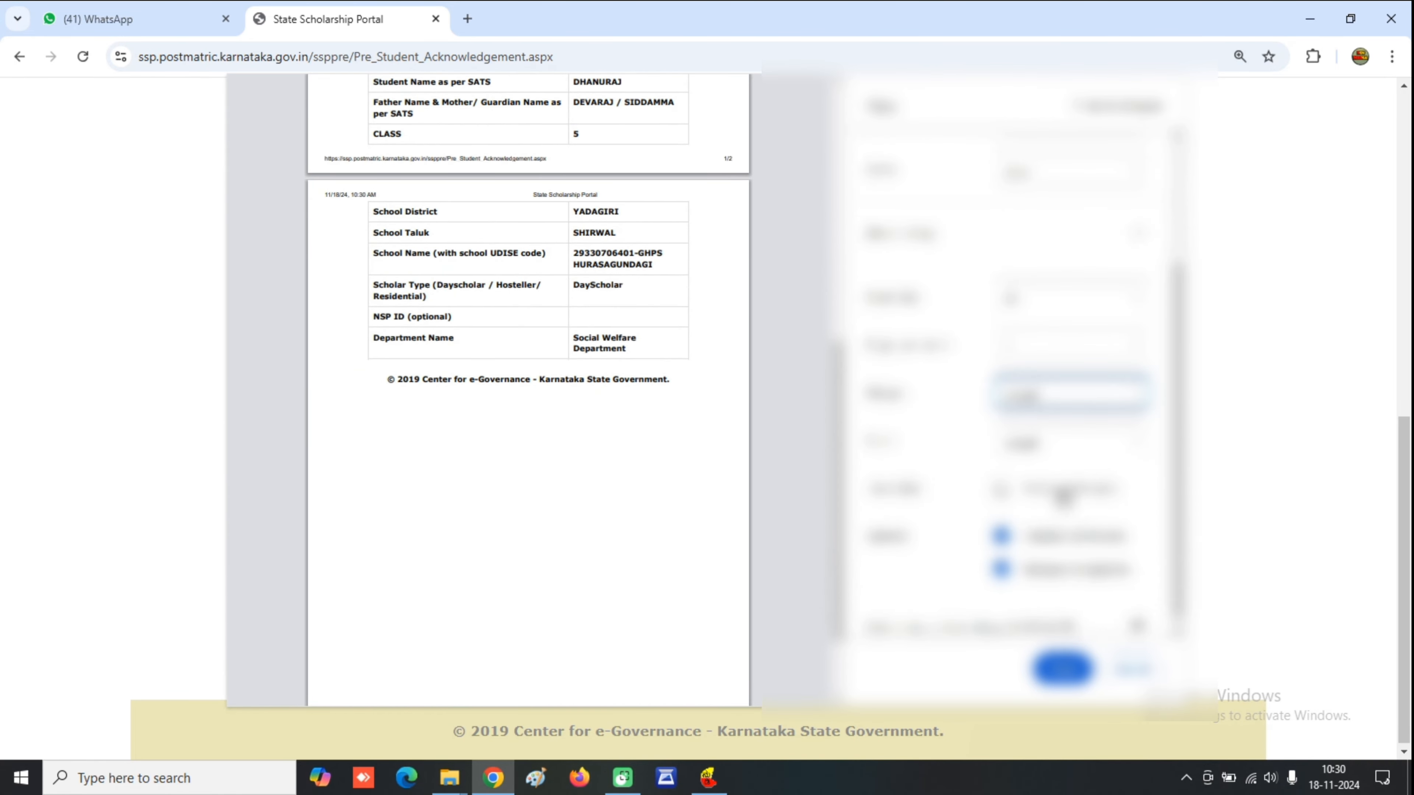
pyautogui.click(1058, 445)
pyautogui.click(1044, 492)
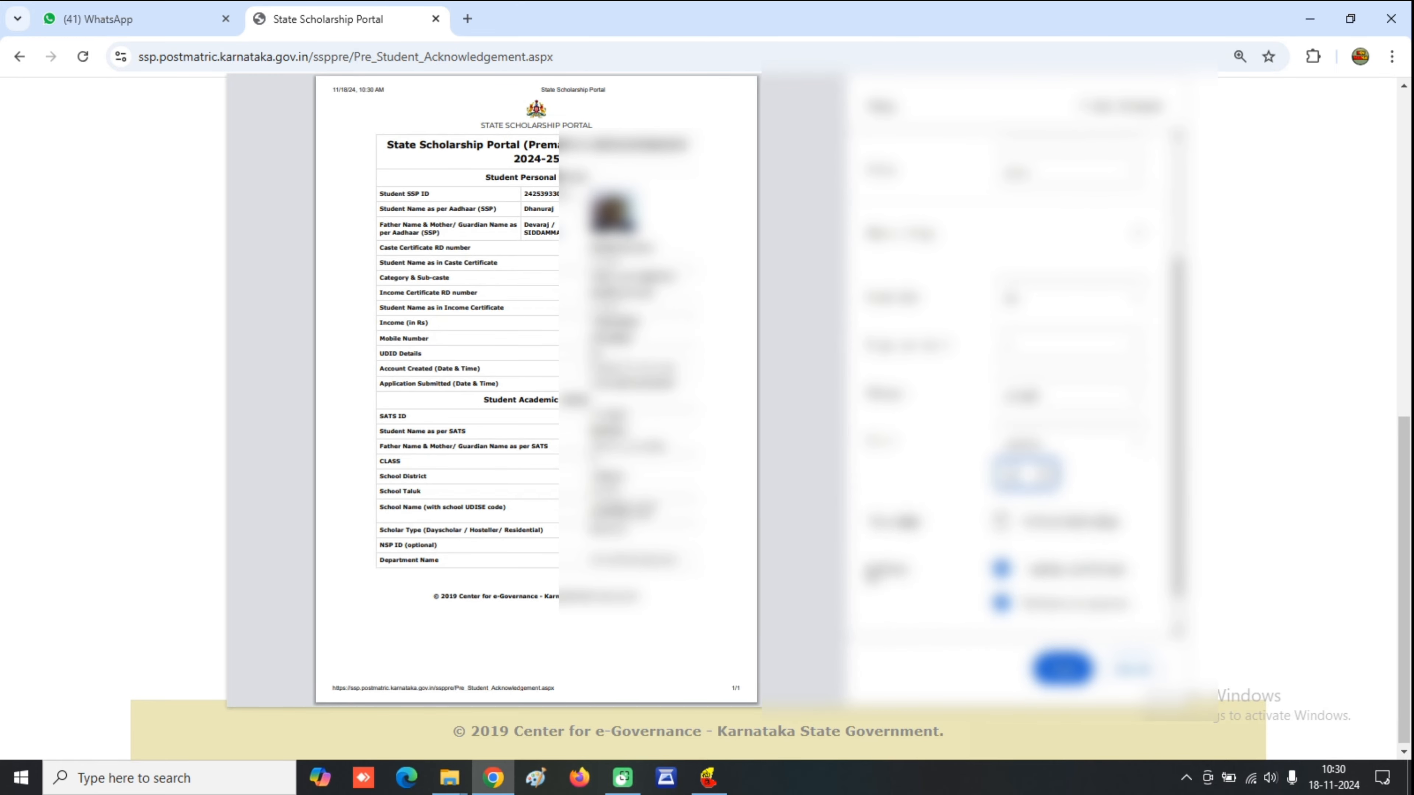
pyautogui.click(1070, 179)
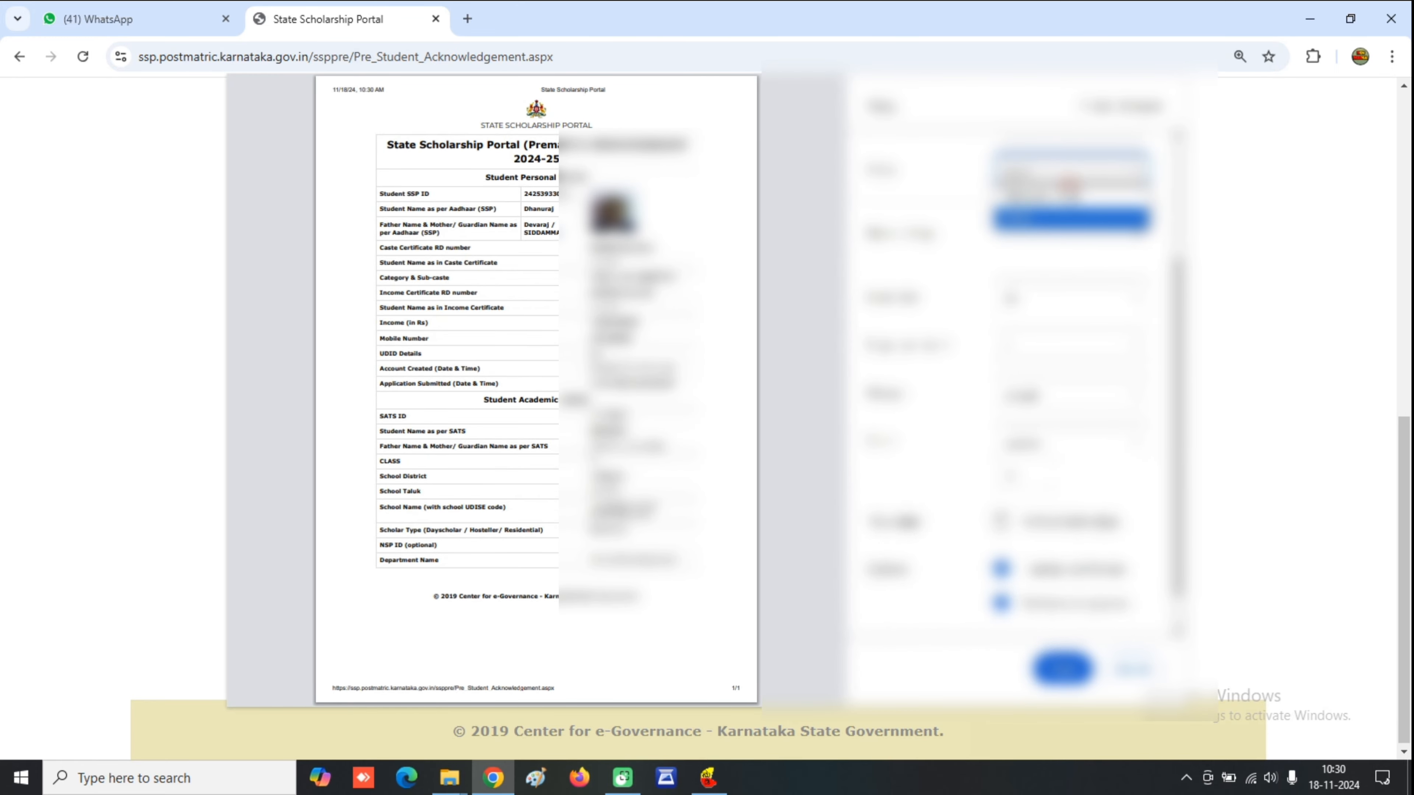
pyautogui.click(1069, 218)
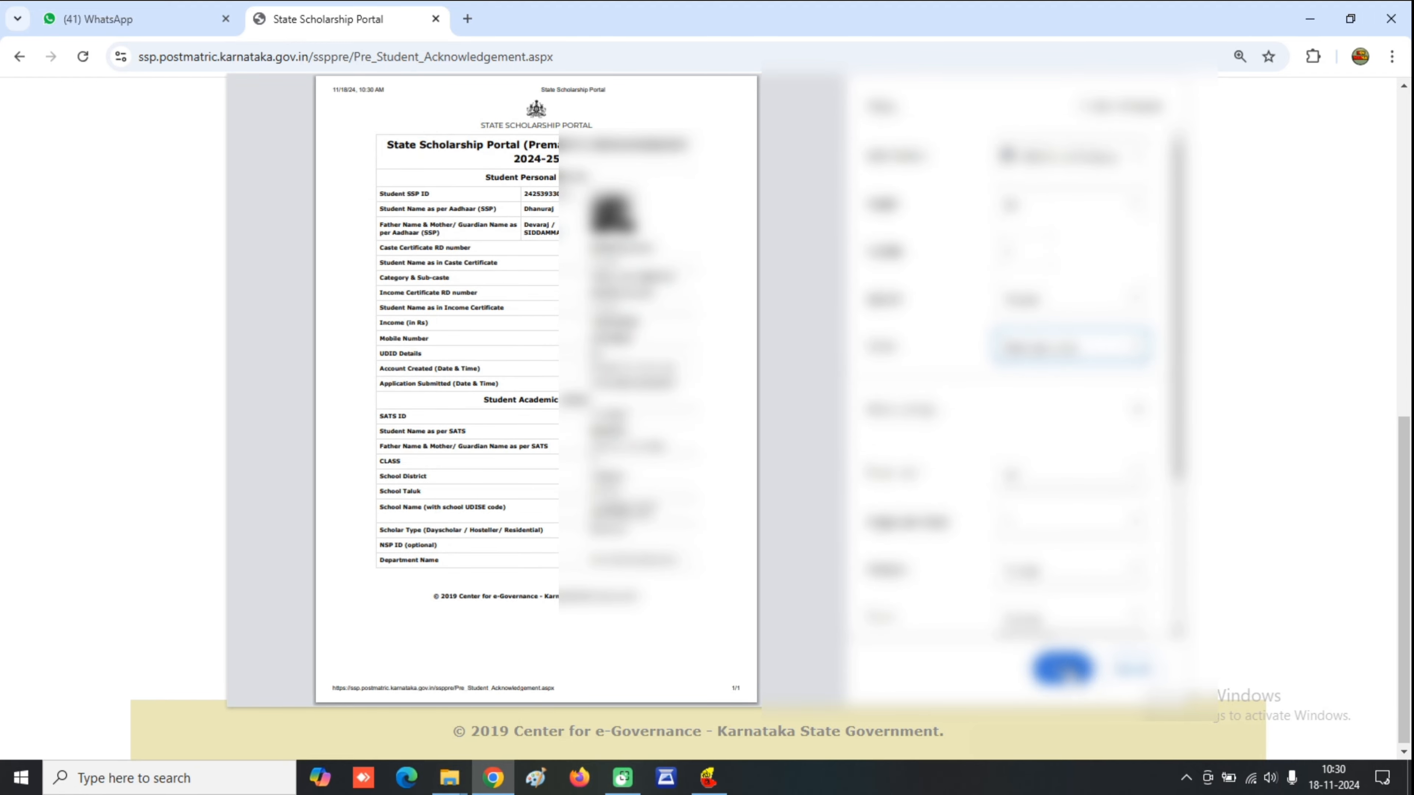
pyautogui.click(1062, 668)
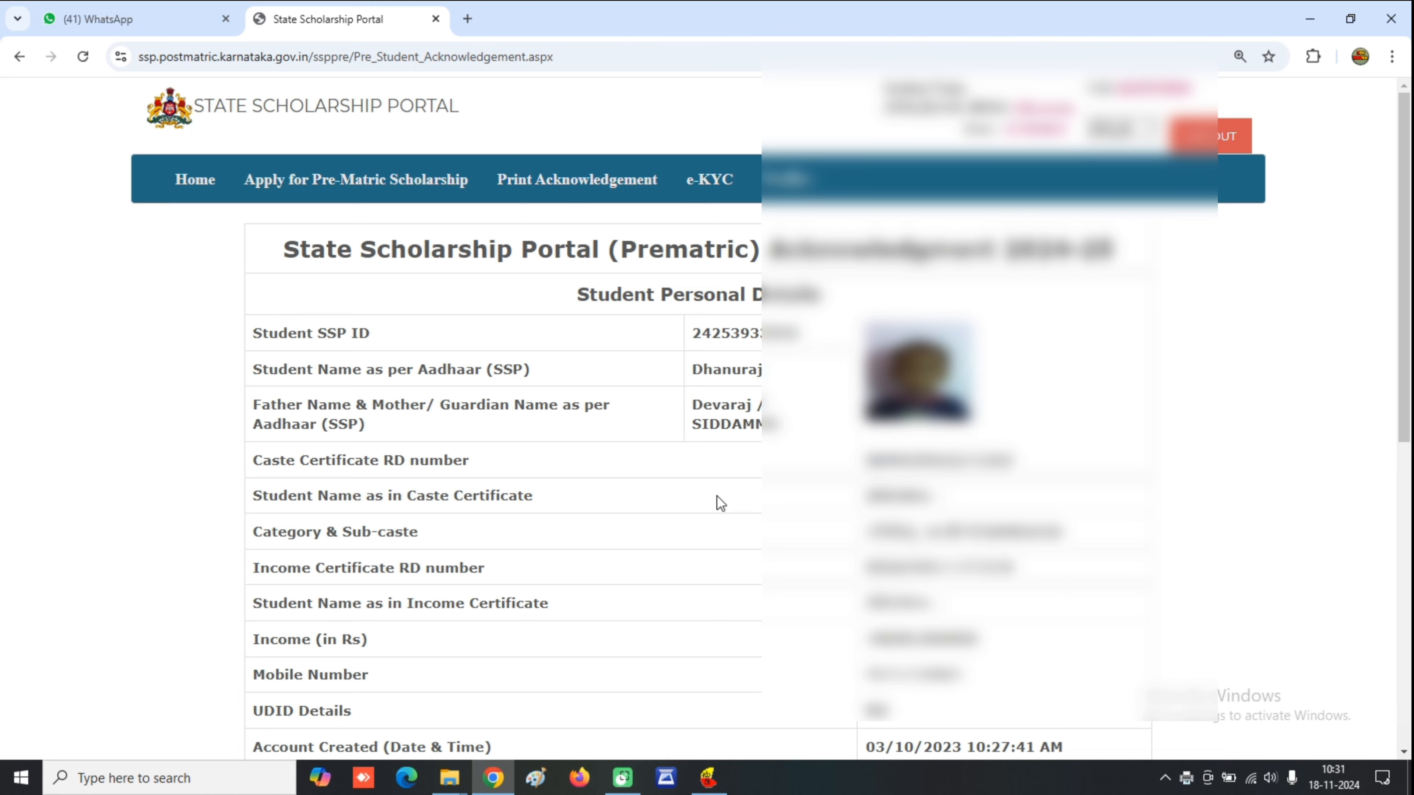
# - Scroll down and back up through the acknowledgement page to review the student's details
pyautogui.scroll(-5, 718, 490)
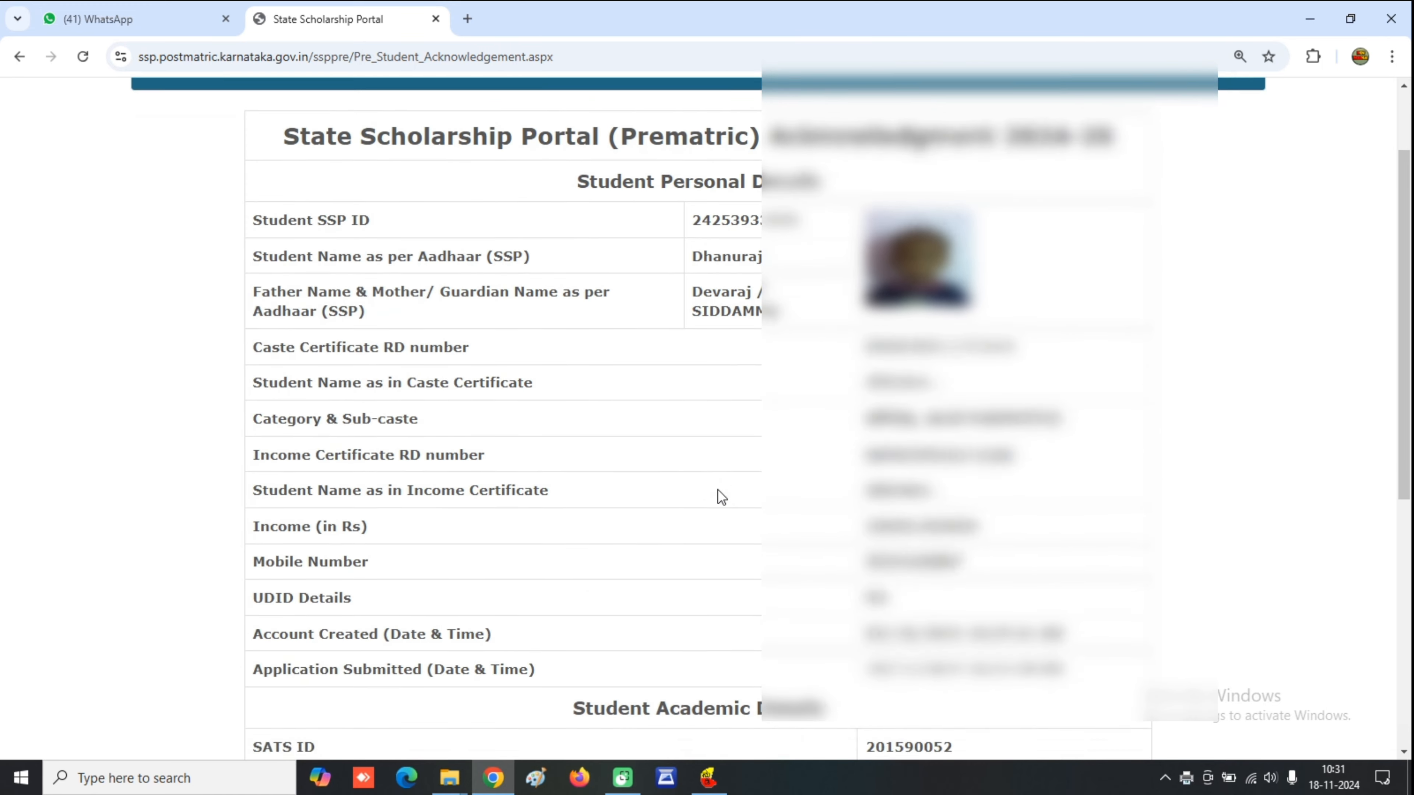
pyautogui.scroll(-1, 723, 496)
pyautogui.scroll(-2, 718, 490)
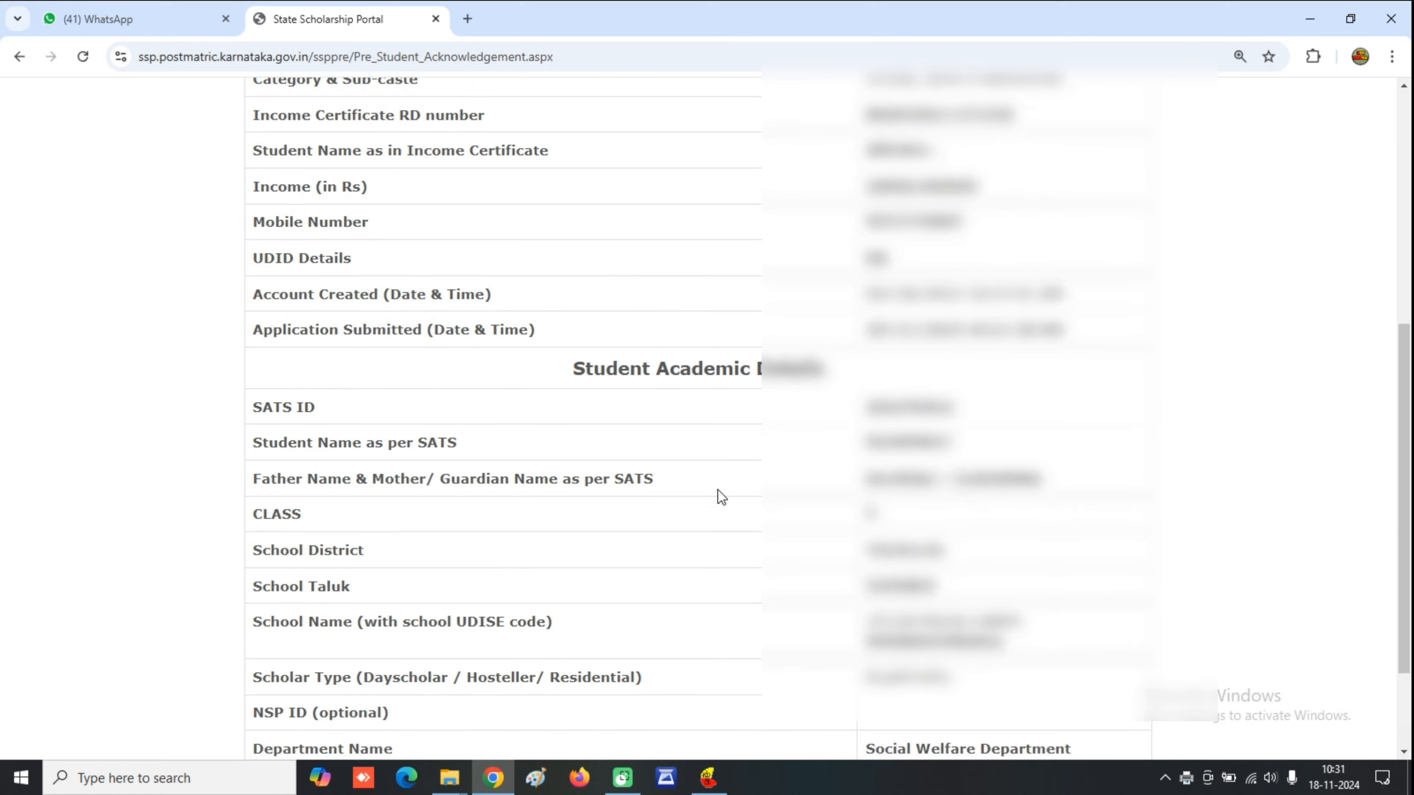
pyautogui.scroll(6, 718, 489)
pyautogui.scroll(1, 718, 490)
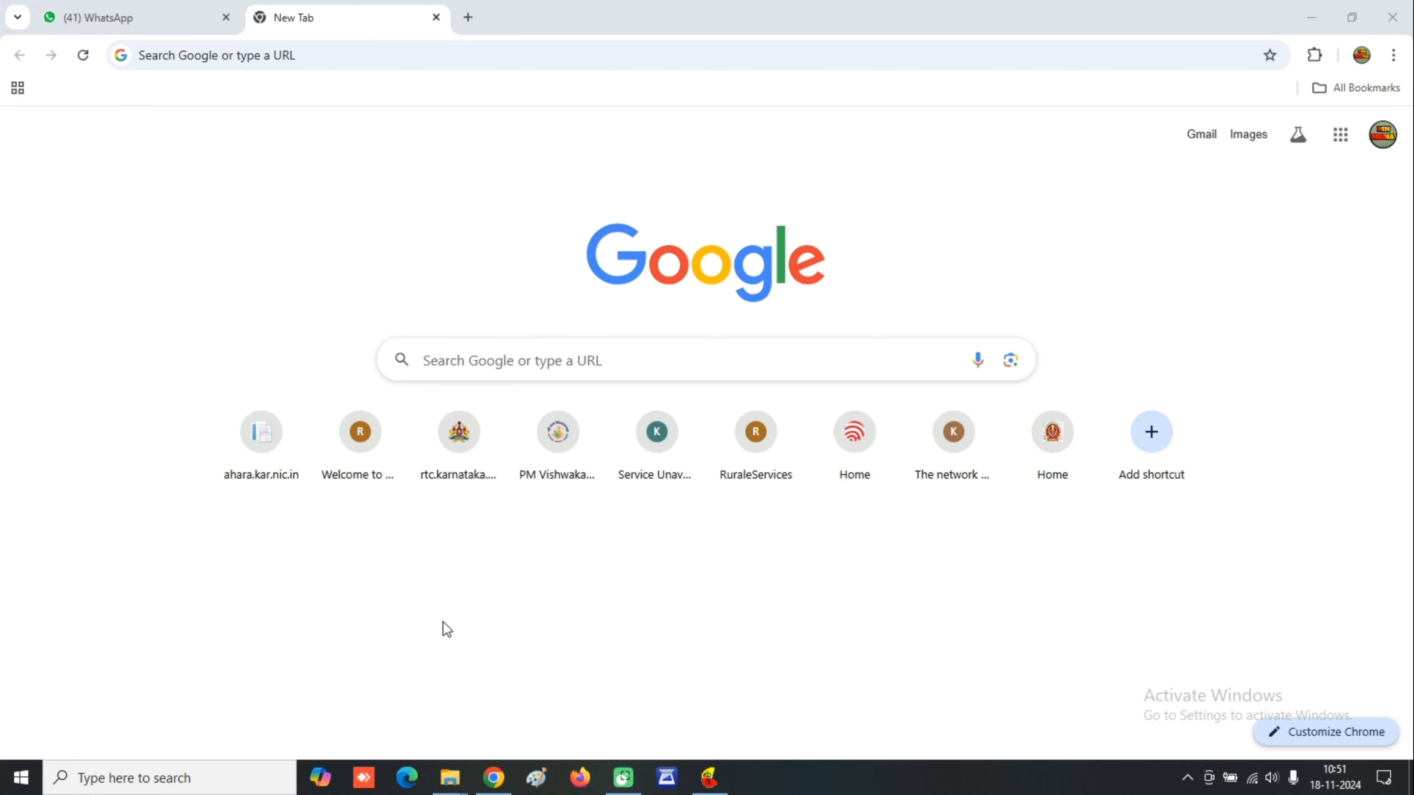
# - Search Google for 'ssp status check' using the address bar suggestion
pyautogui.click(343, 48)
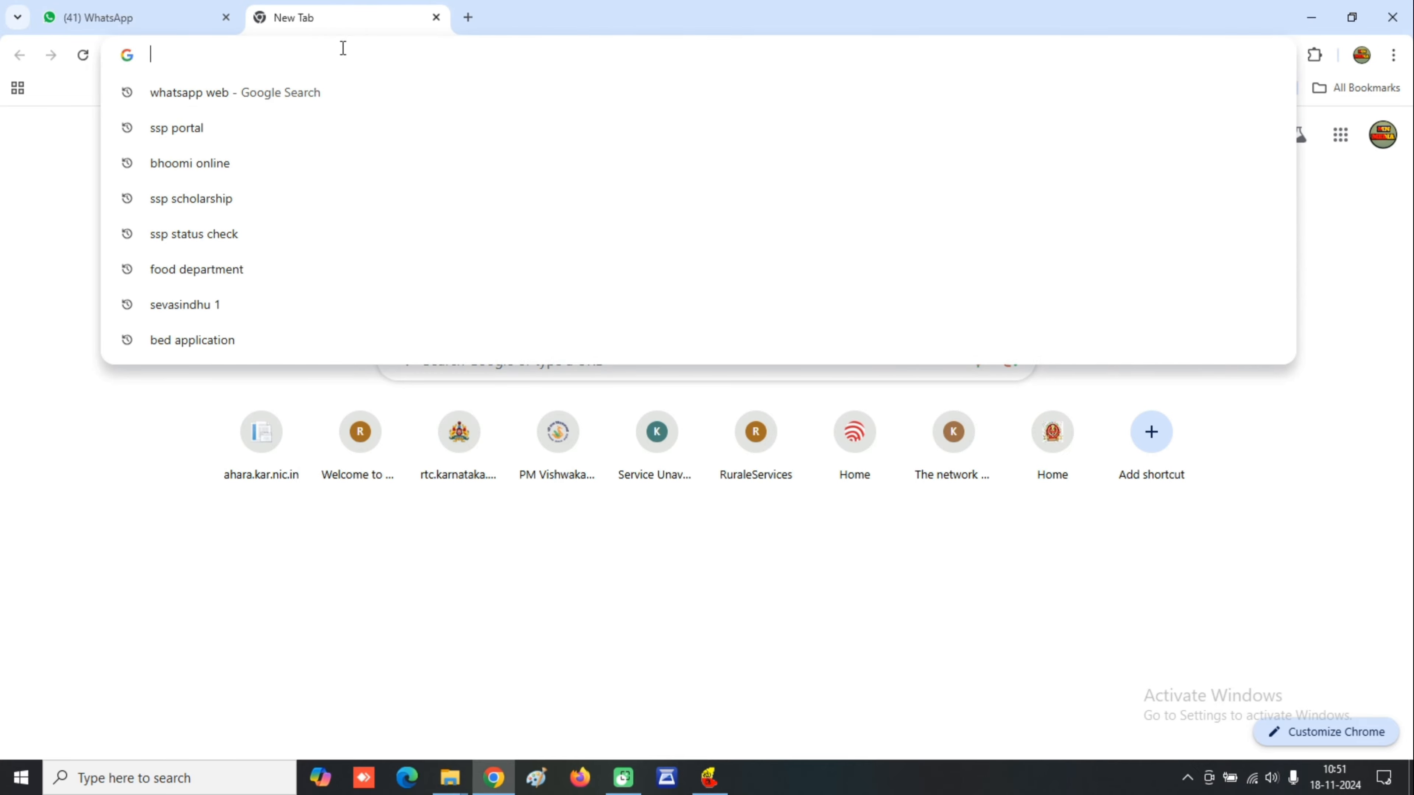
pyautogui.write('ss')
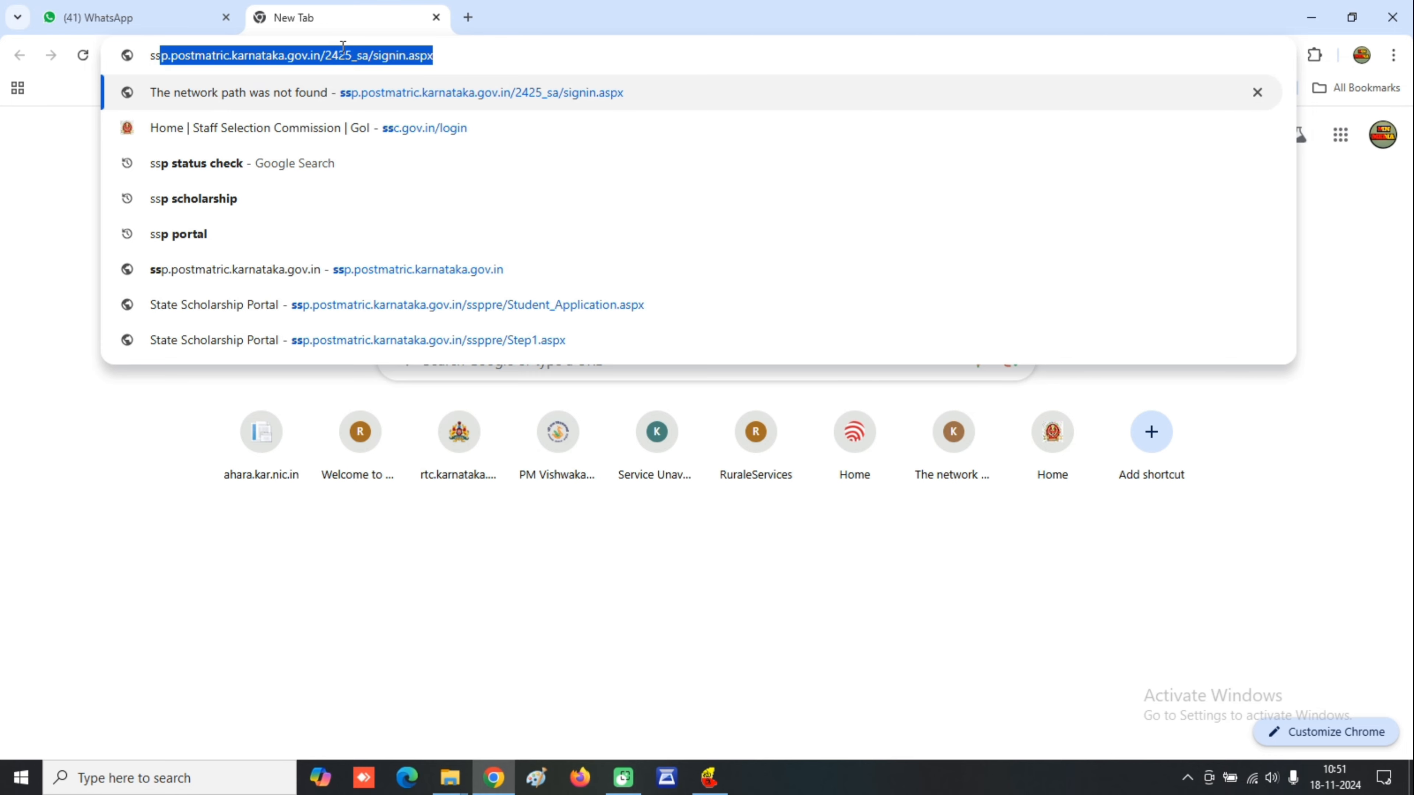
pyautogui.write('p stu')
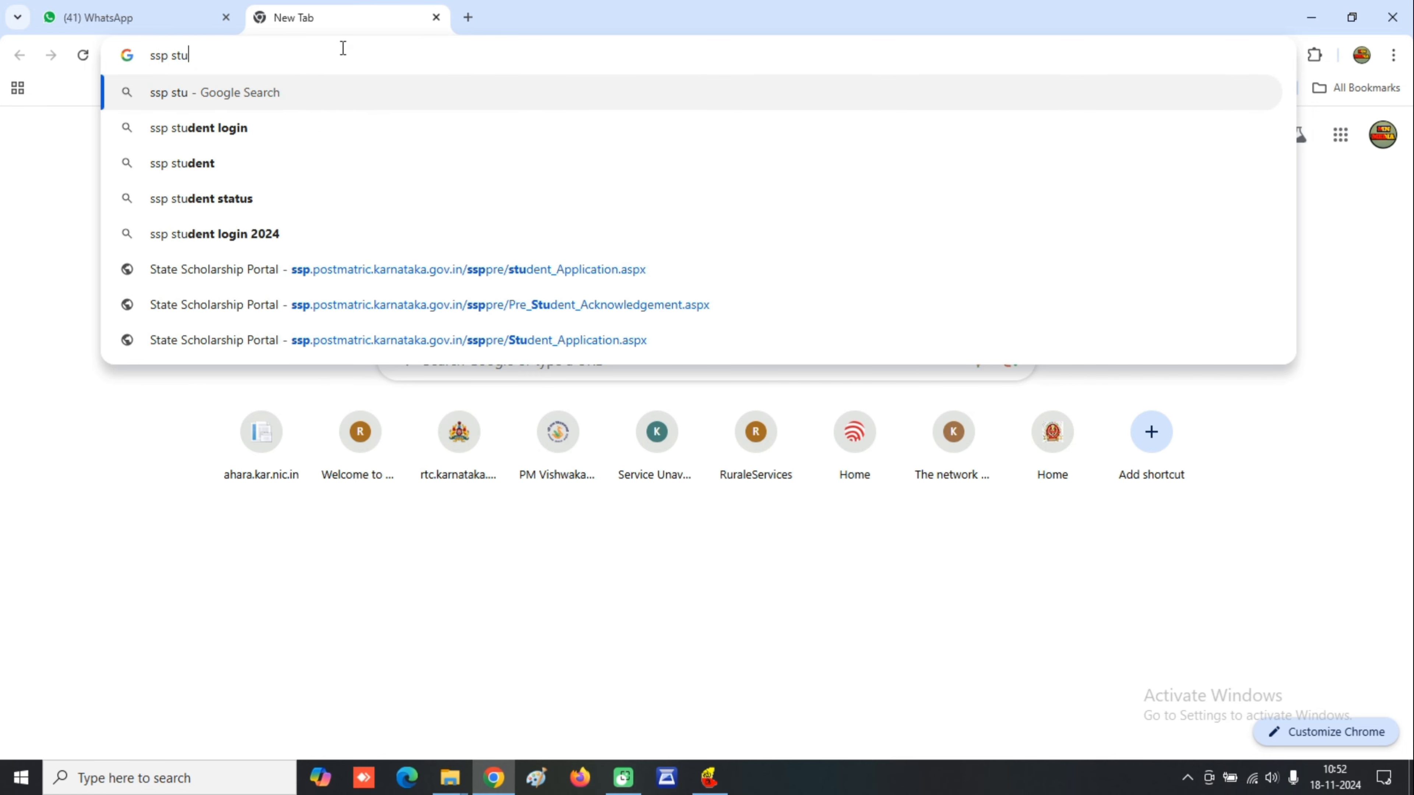
pyautogui.write('t')
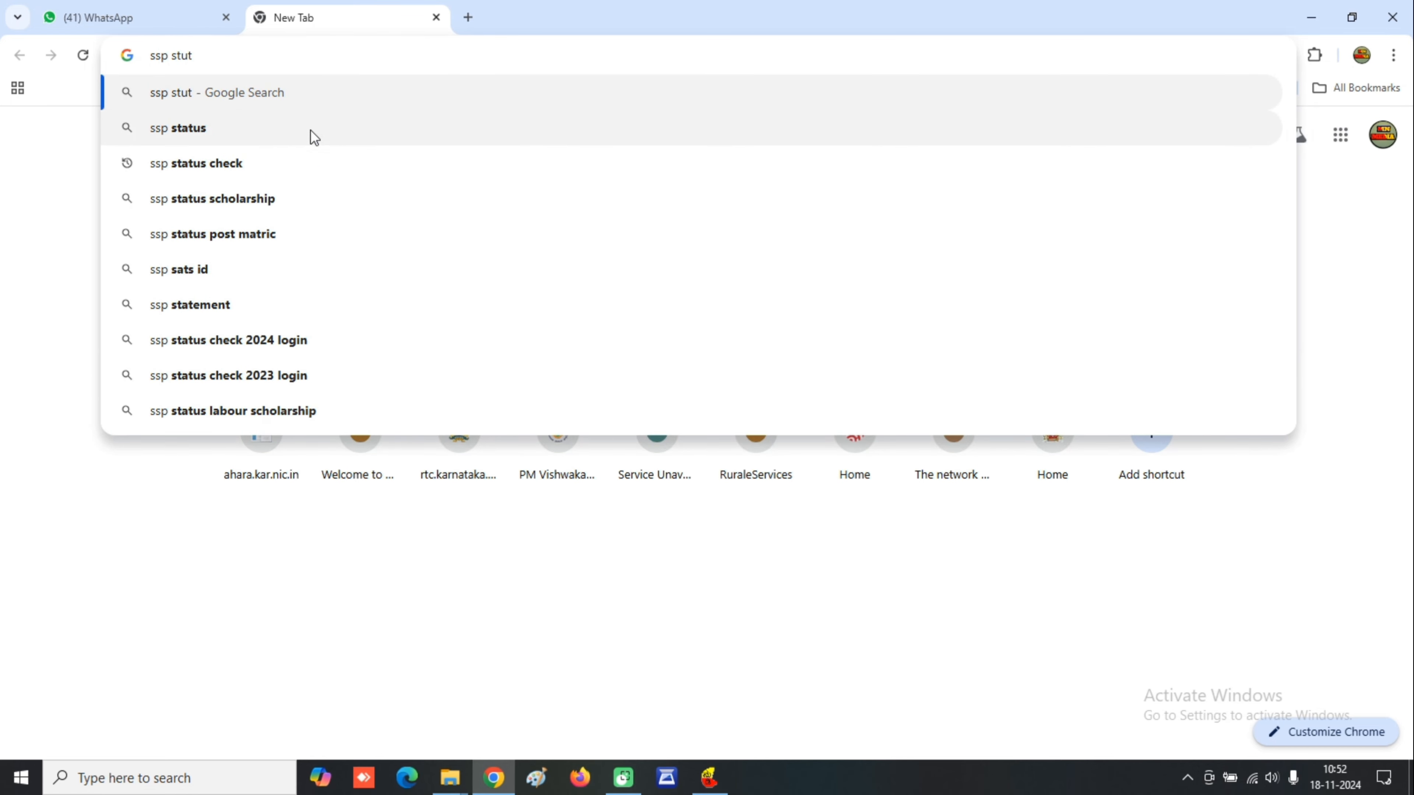
pyautogui.click(269, 164)
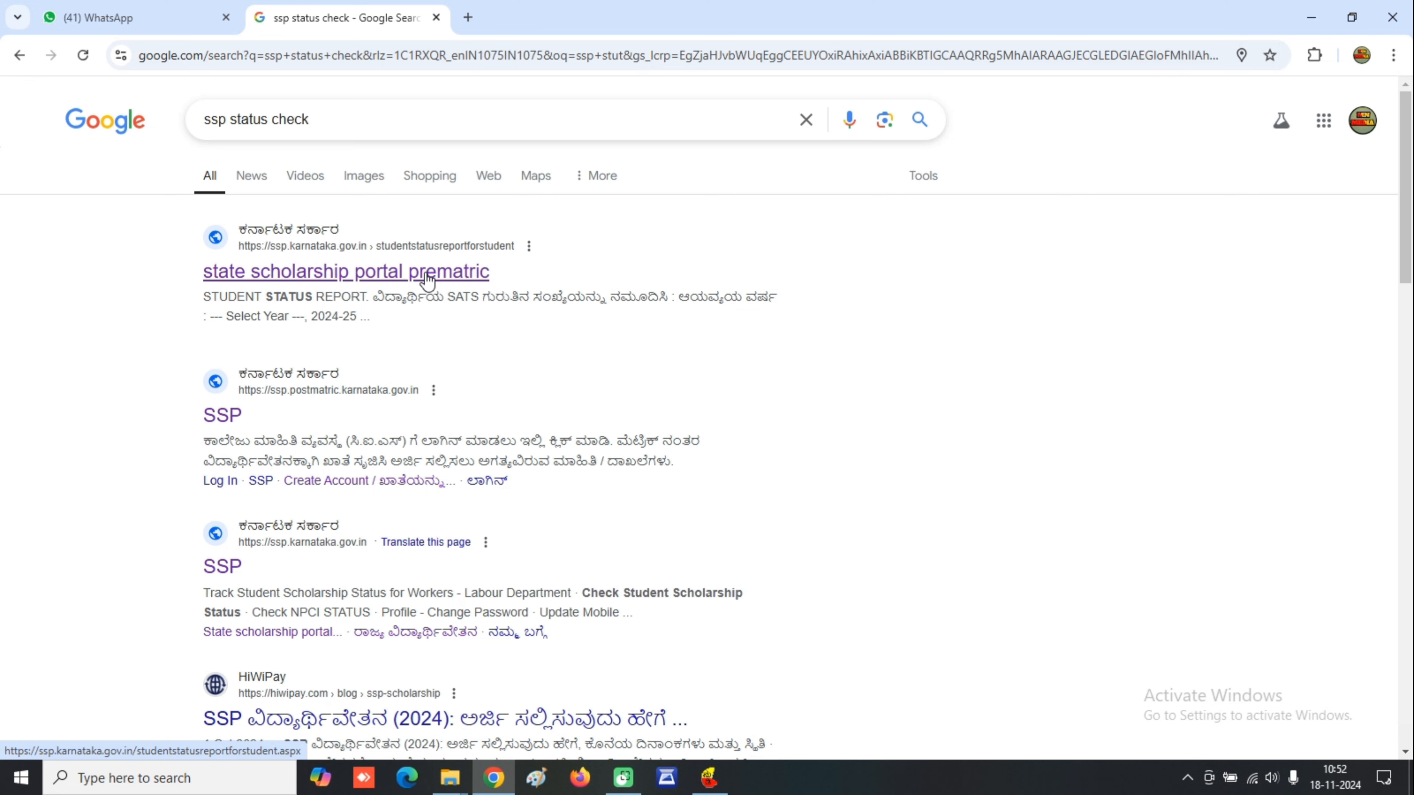
# - On the Student Status Report page, replace the previous SATS ID with the new student's SATS ID
pyautogui.click(427, 273)
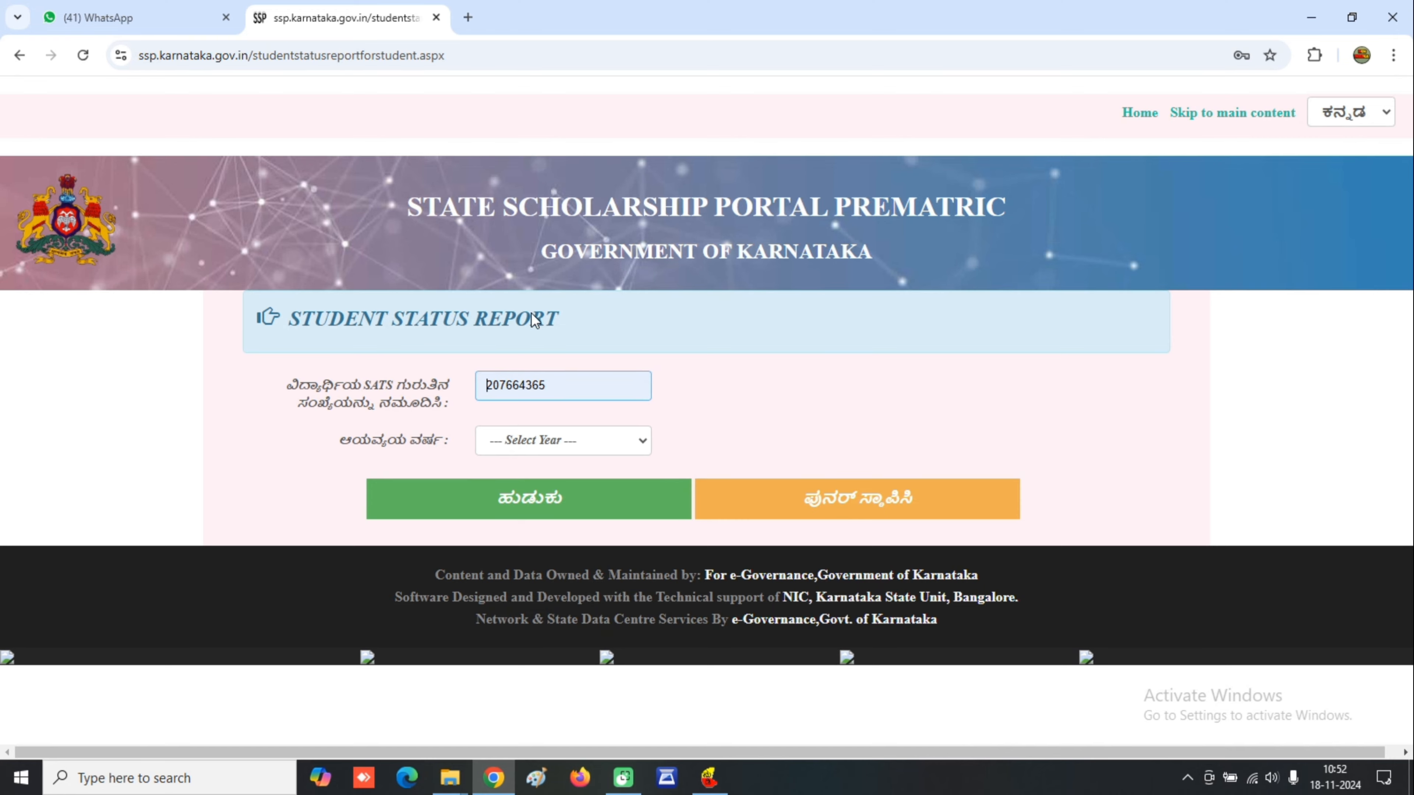
pyautogui.doubleClick(596, 387)
pyautogui.press('BackSpace')
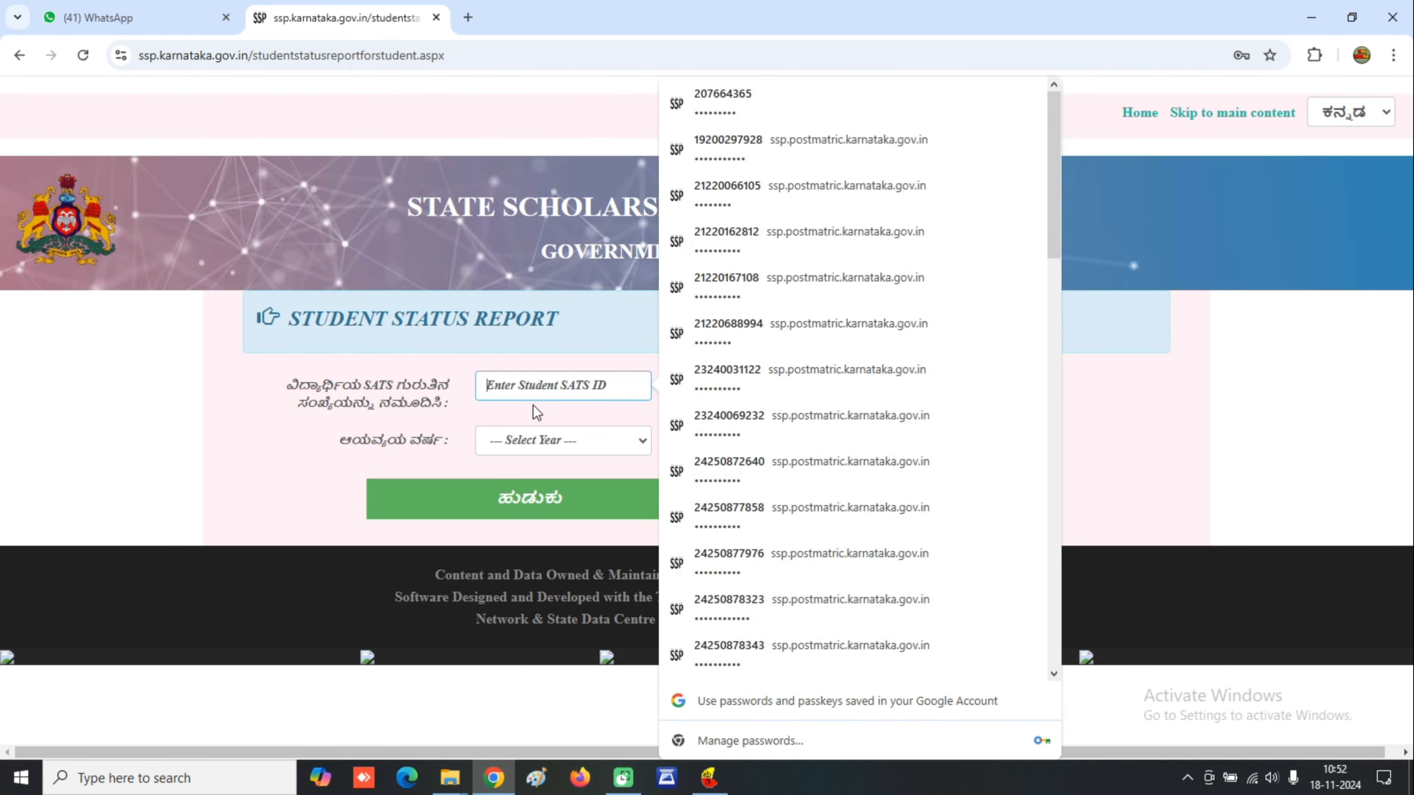
pyautogui.click(445, 356)
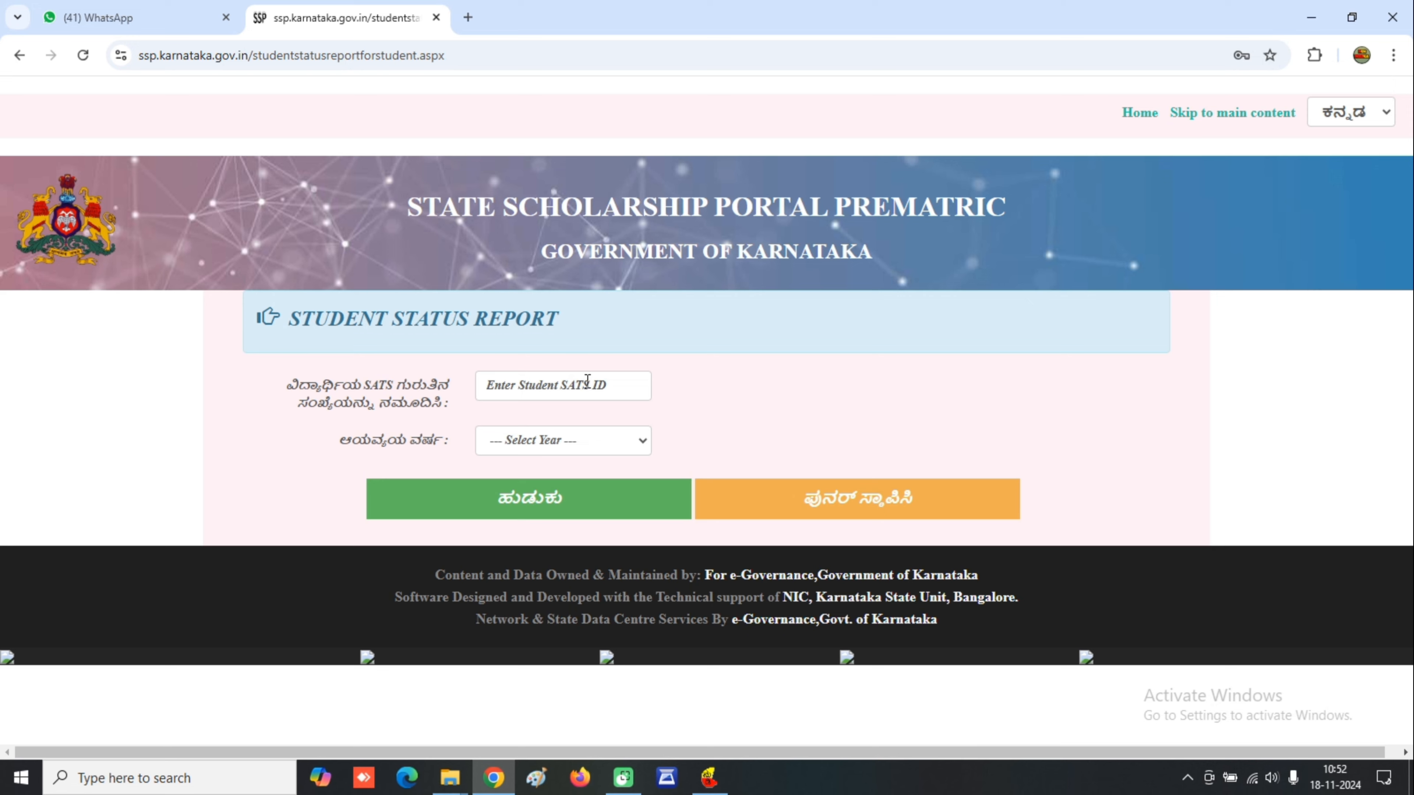
pyautogui.moveTo(286, 384); pyautogui.dragTo(419, 405)
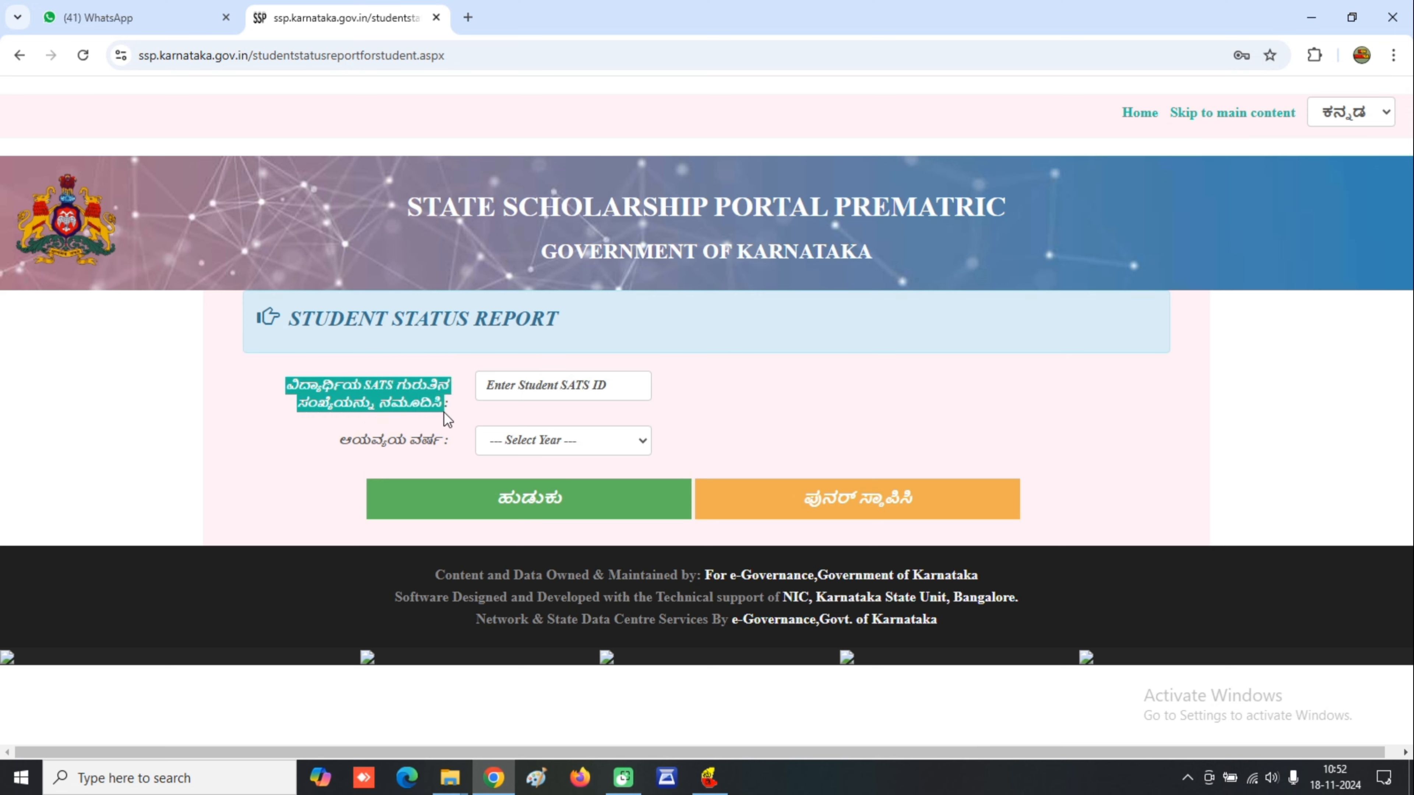
pyautogui.click(550, 385)
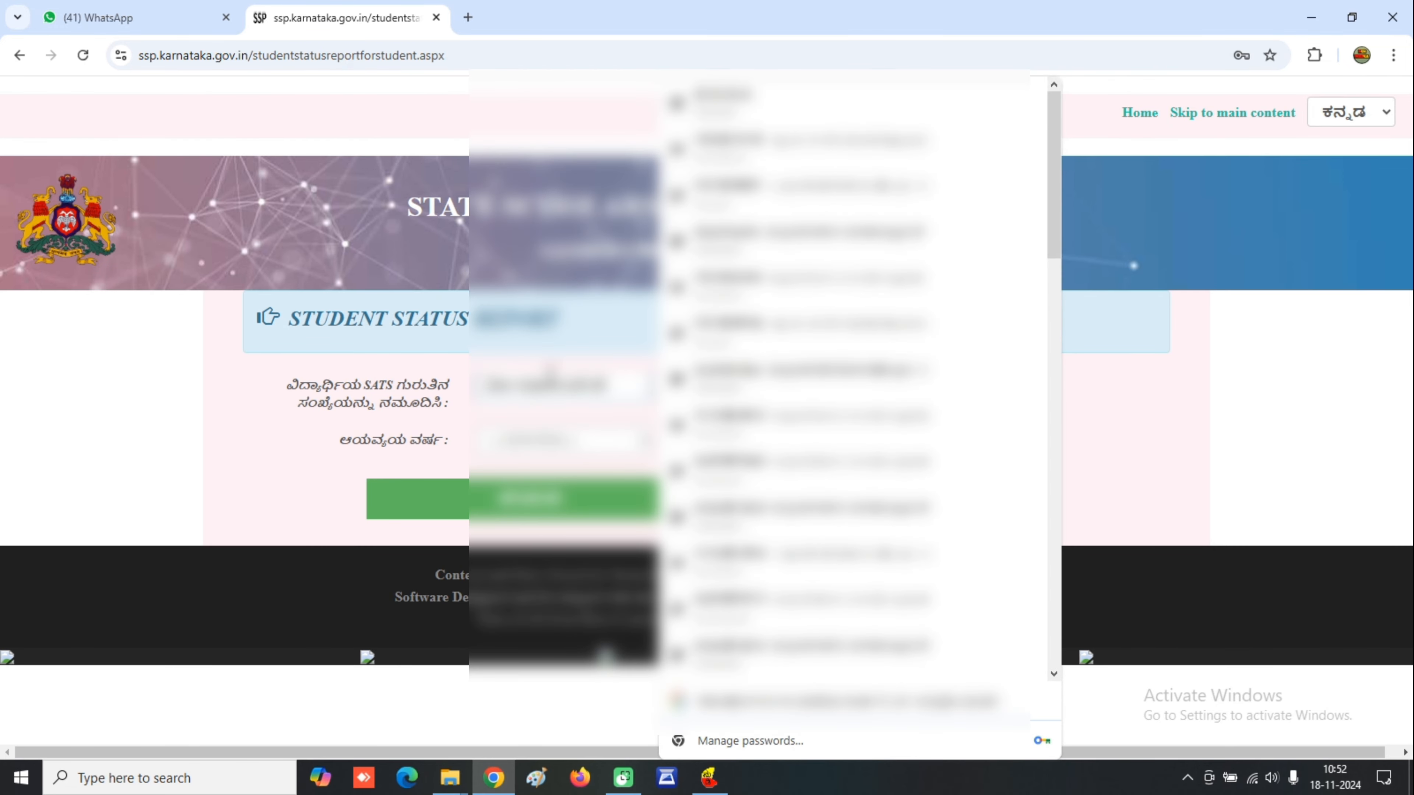
pyautogui.write('1')
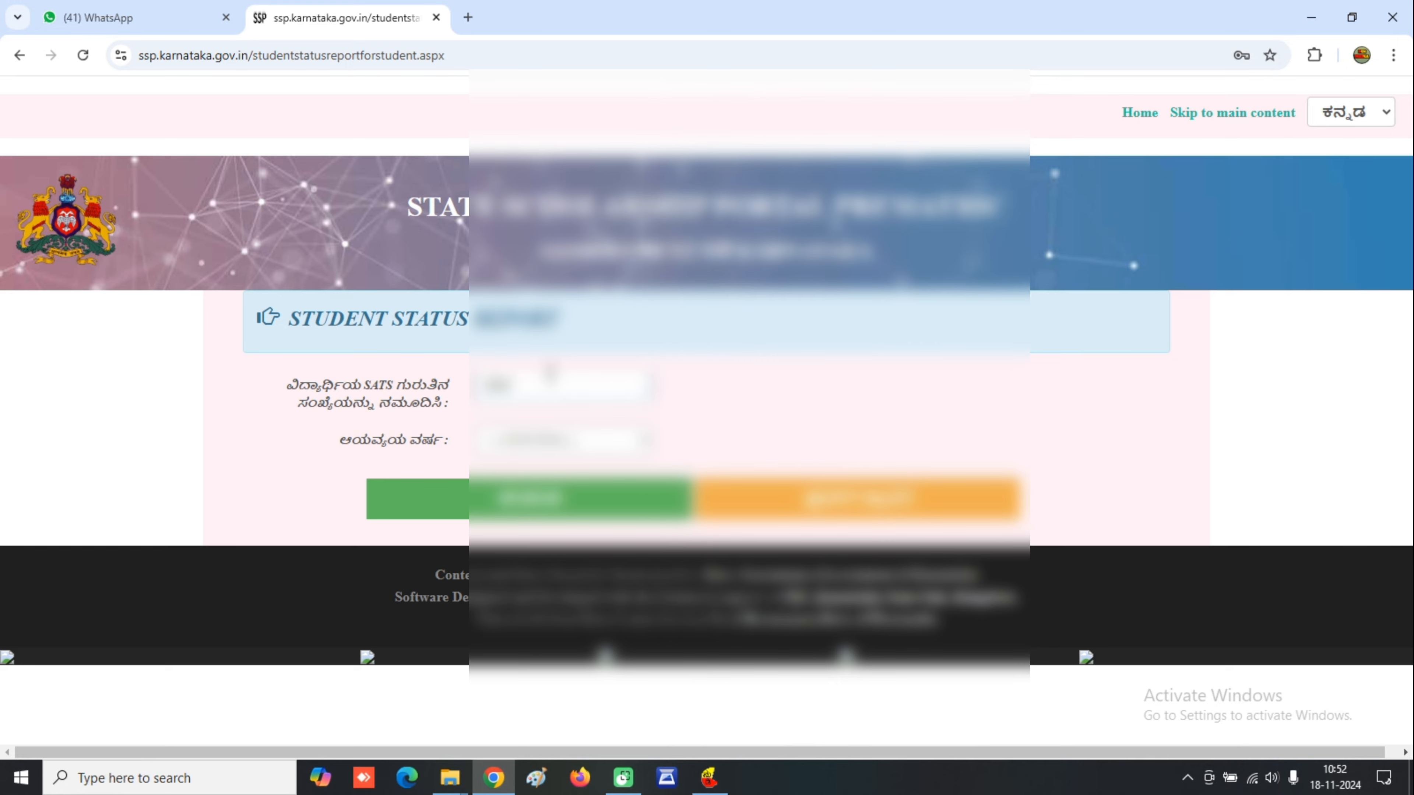
pyautogui.write('23')
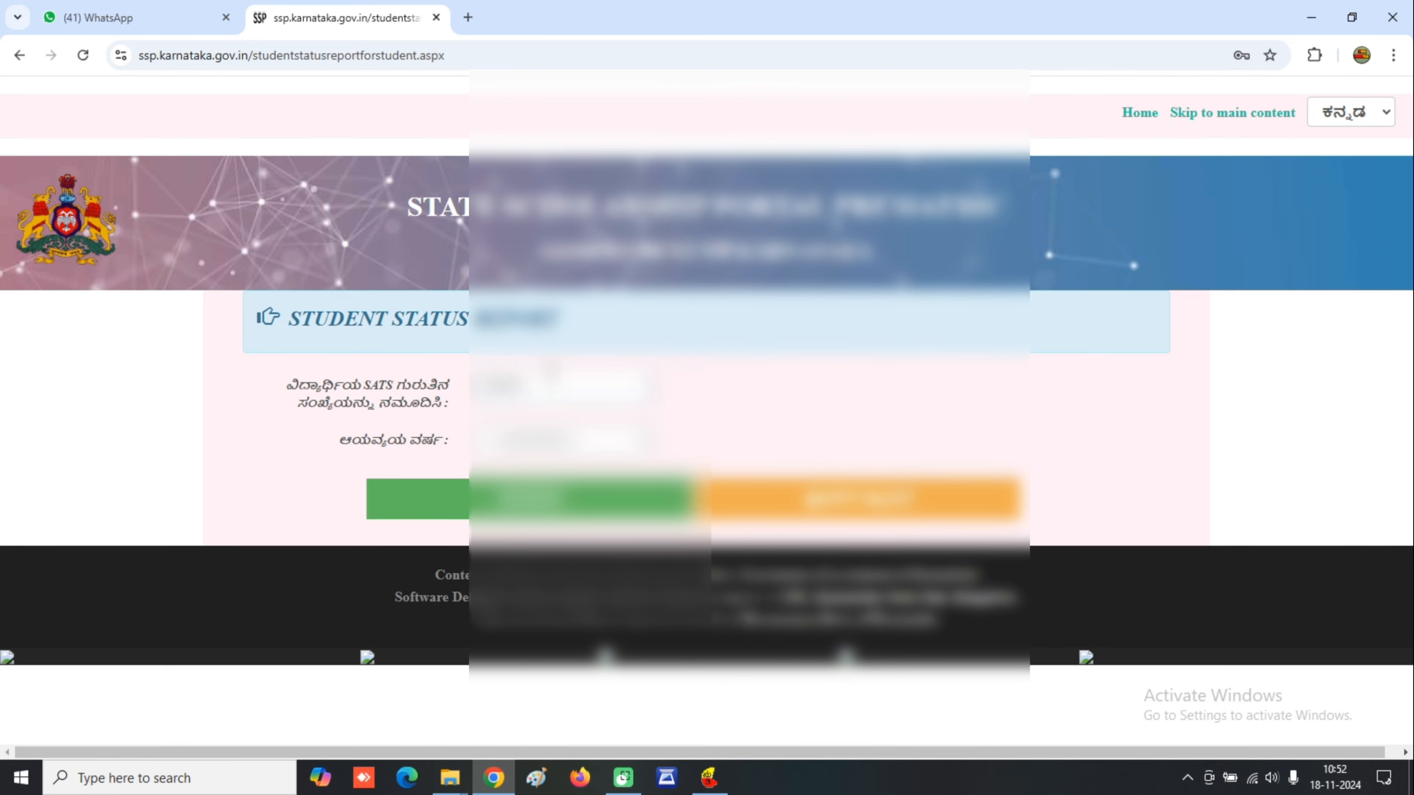
pyautogui.write('4')
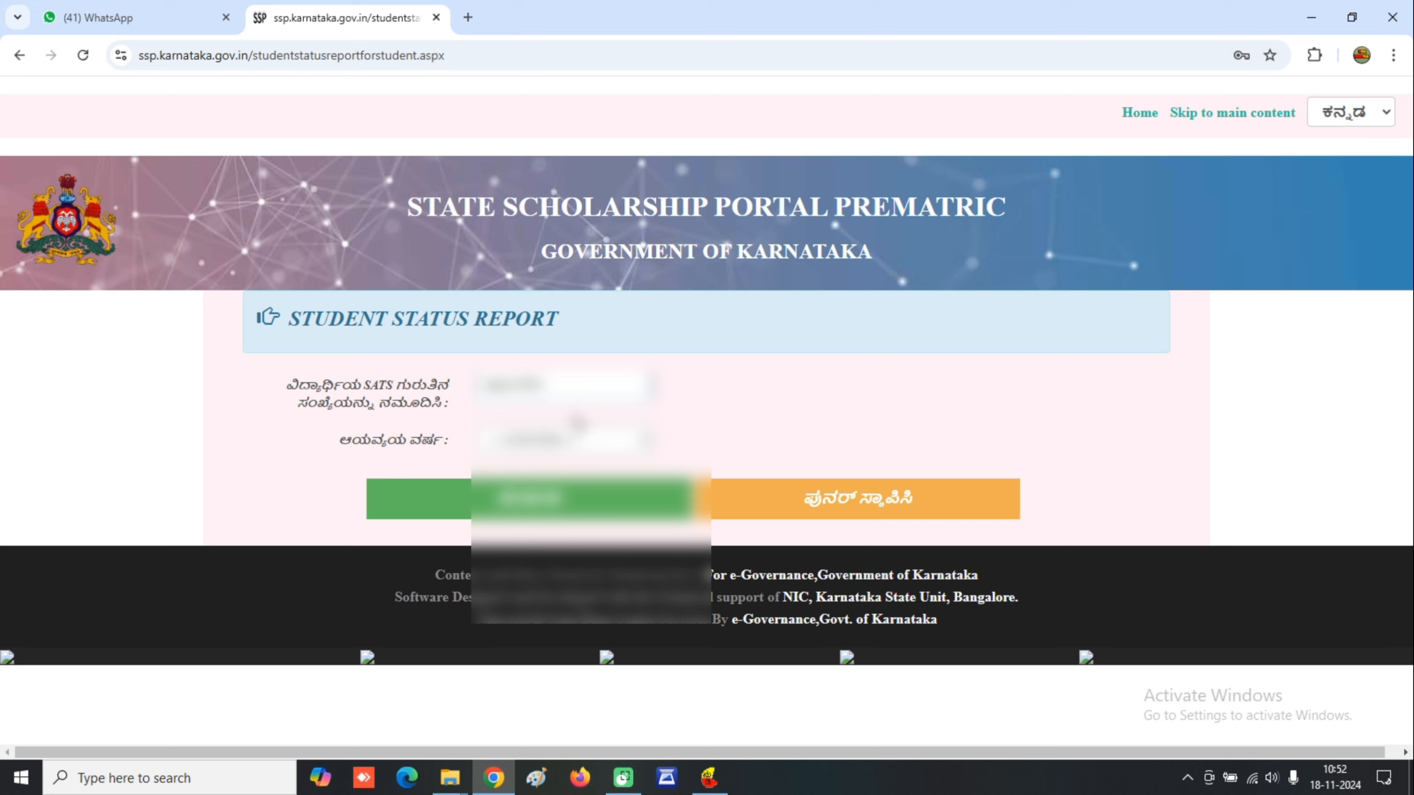
# - Select academic year 2022-23 and run the status search
pyautogui.click(579, 437)
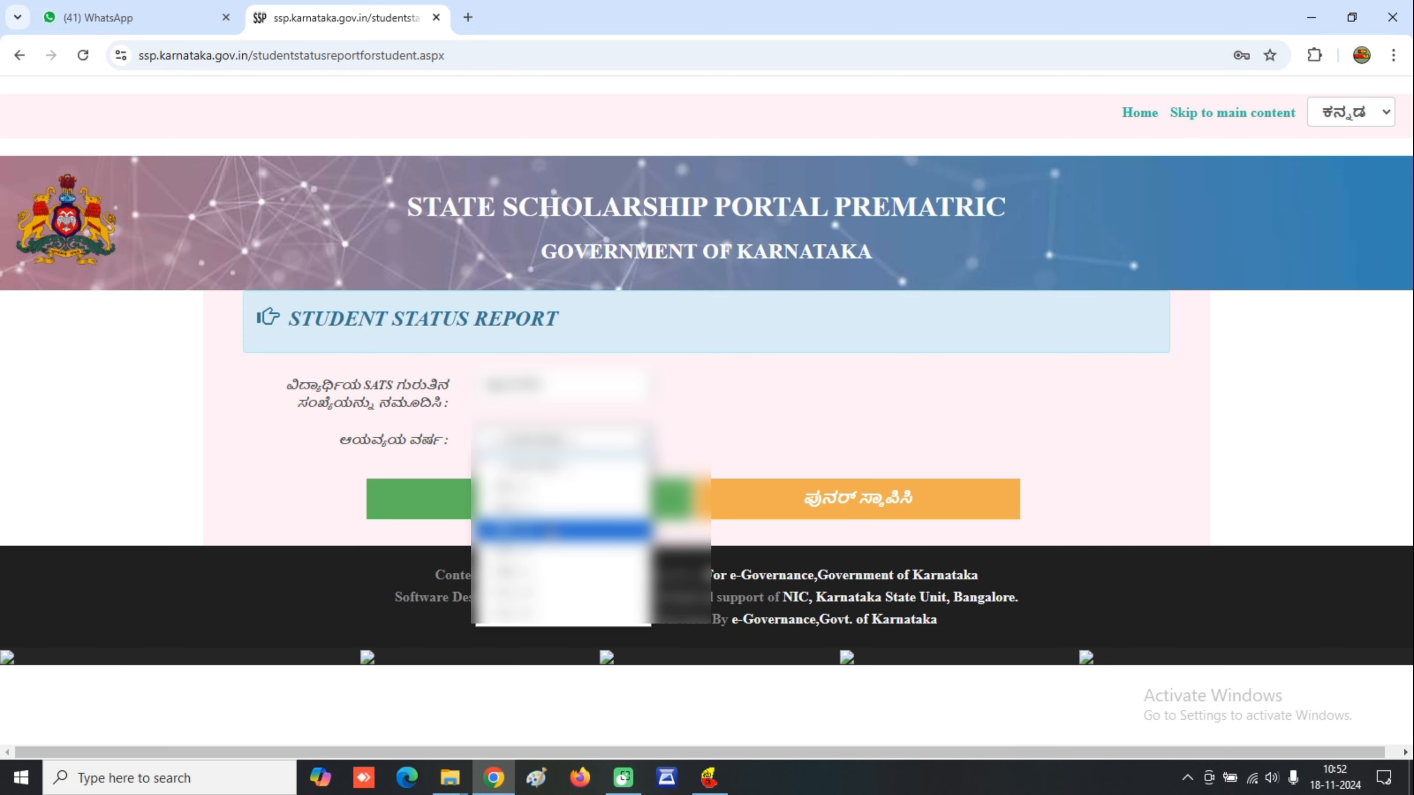
pyautogui.click(557, 530)
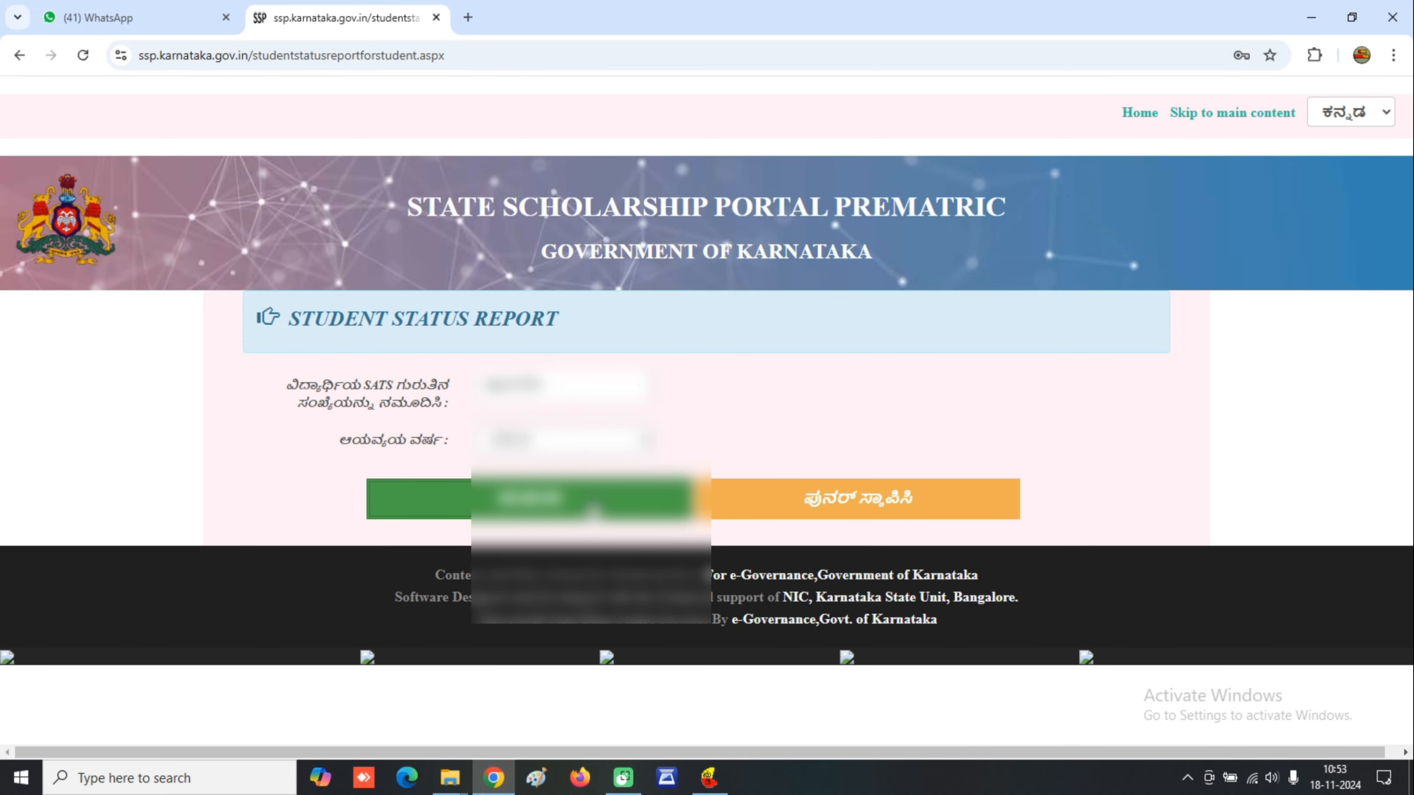
pyautogui.click(593, 507)
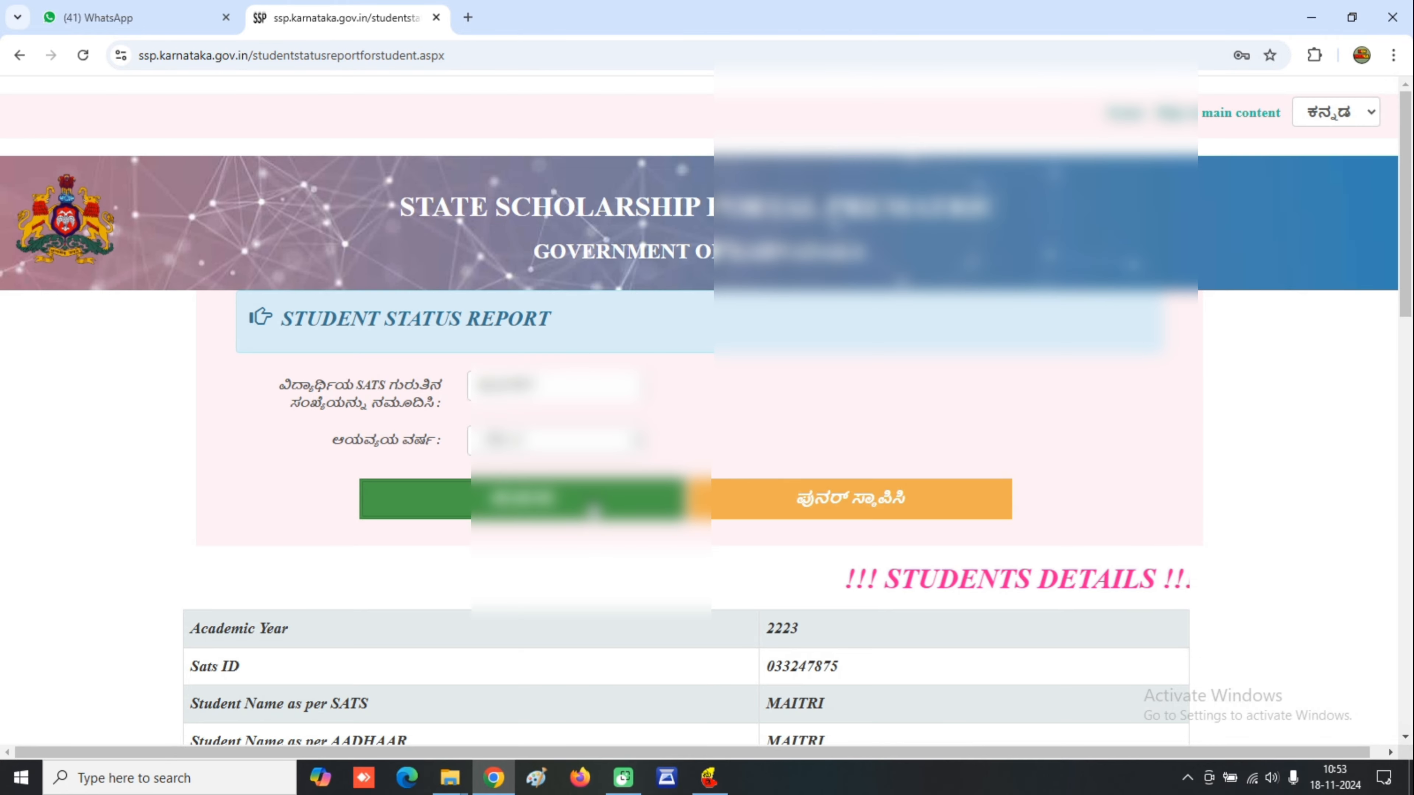
# - Scroll down to the Students Details table heading
pyautogui.scroll(-2, 594, 508)
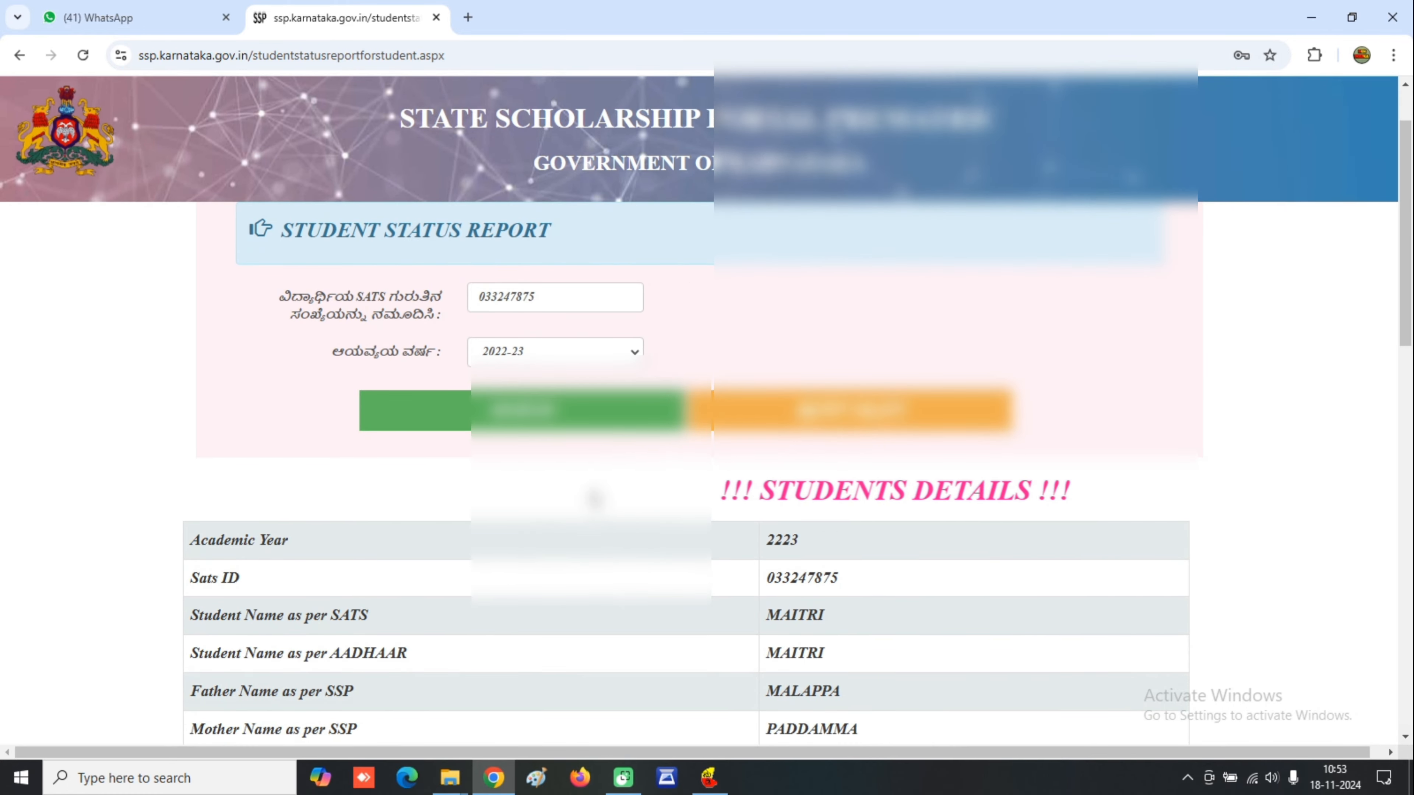
pyautogui.scroll(-3, 594, 499)
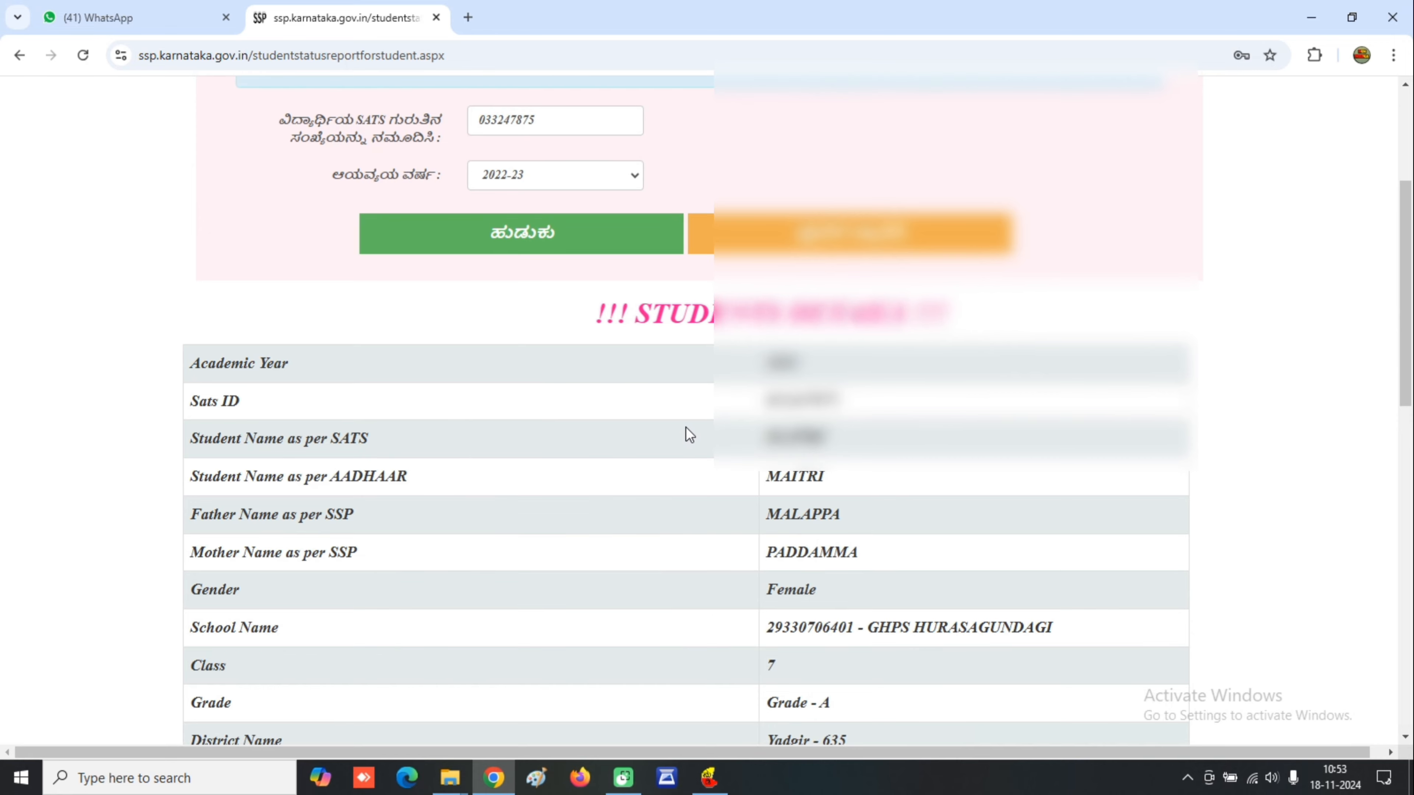
pyautogui.scroll(-2, 686, 426)
pyautogui.moveTo(644, 213); pyautogui.dragTo(619, 212)
pyautogui.click(685, 219)
pyautogui.scroll(-1, 612, 273)
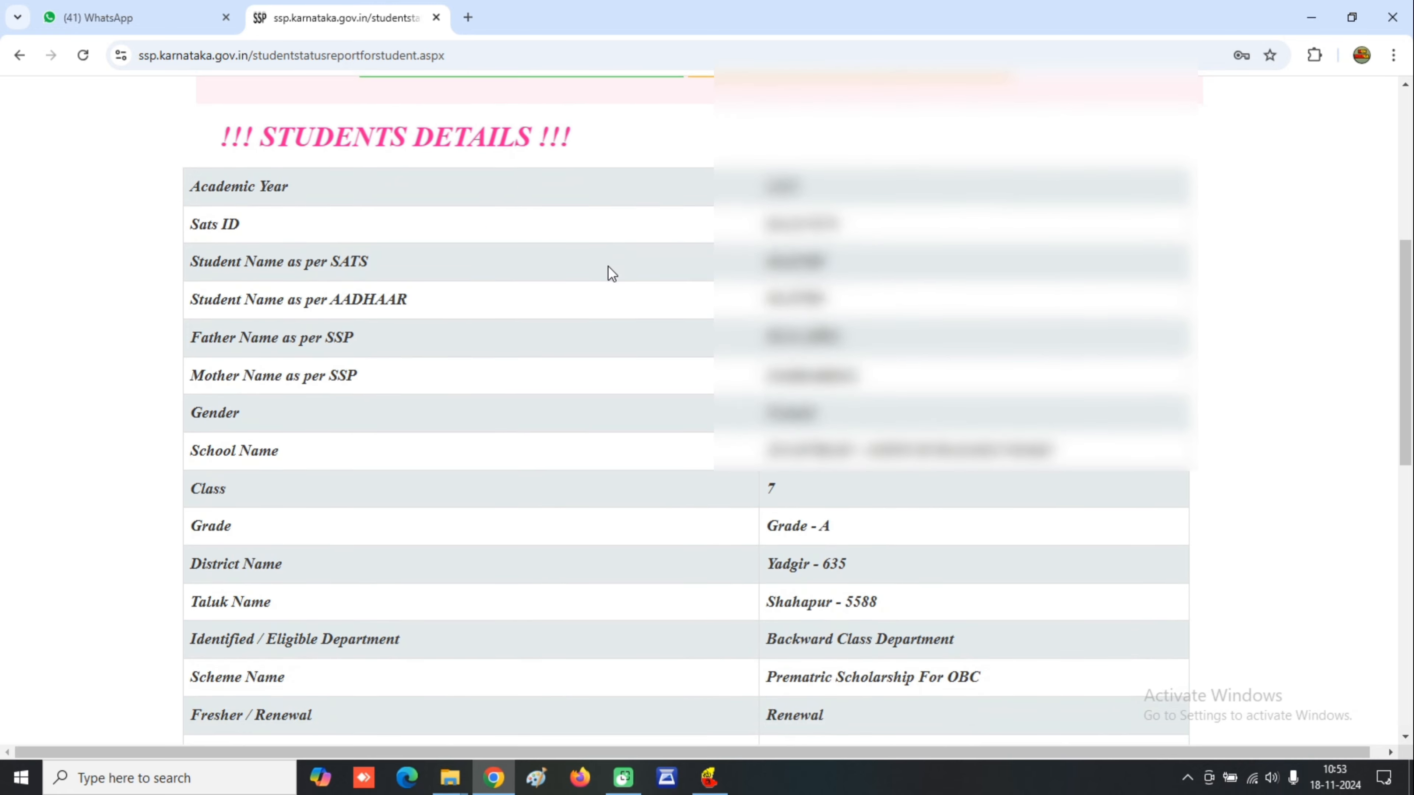
pyautogui.scroll(1, 608, 266)
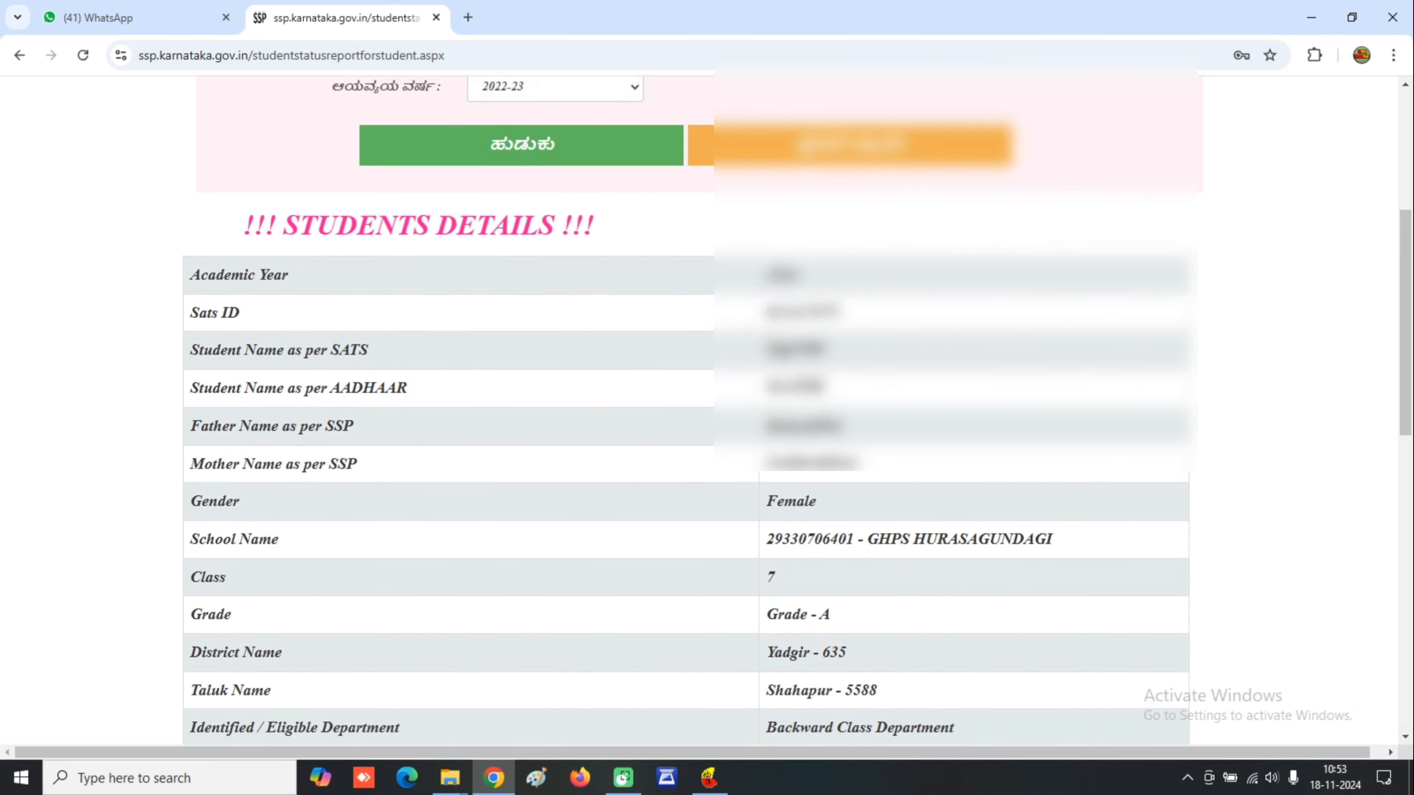
pyautogui.scroll(-1, 607, 266)
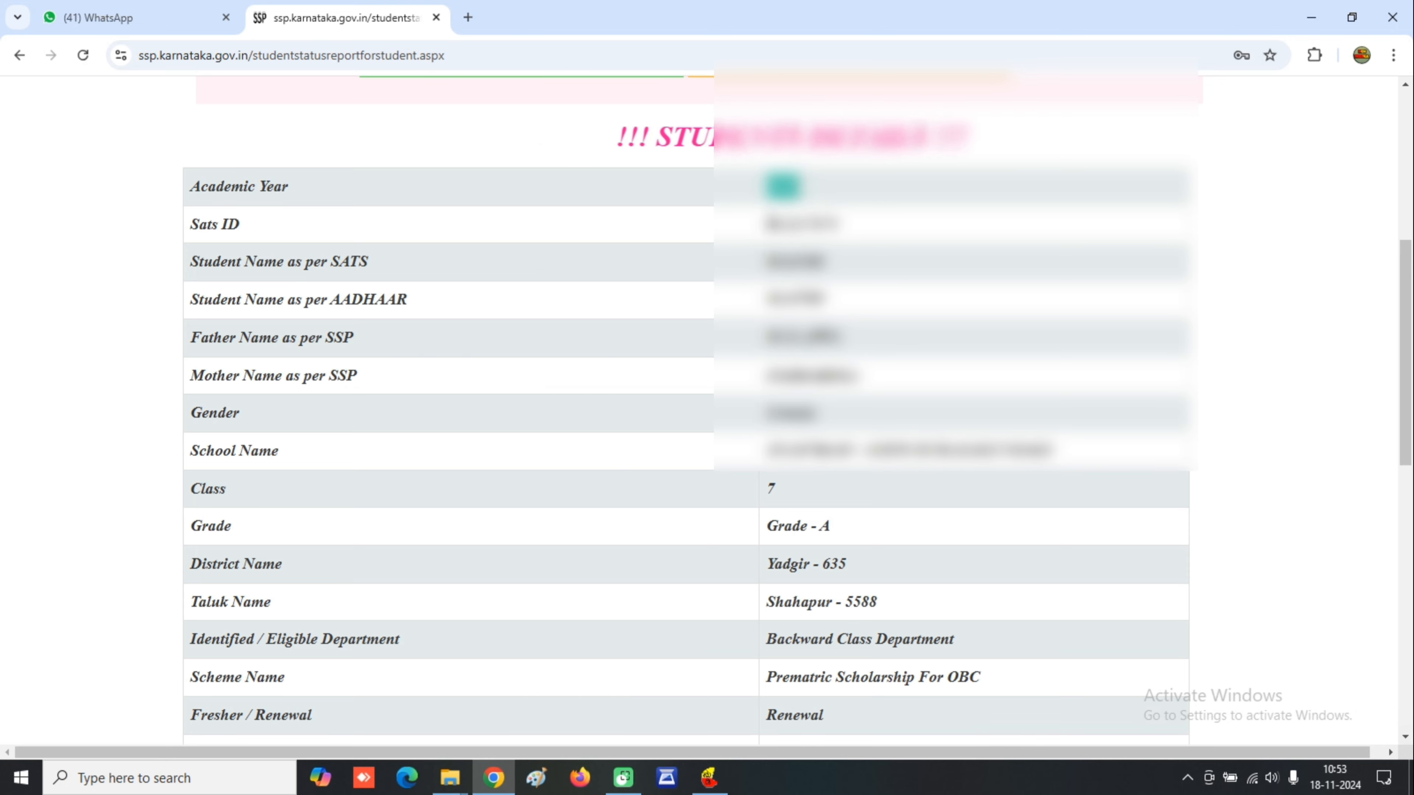
# - Review the SATS ID, SATS and Aadhaar names, father, mother and school name values
pyautogui.moveTo(766, 224); pyautogui.dragTo(849, 229)
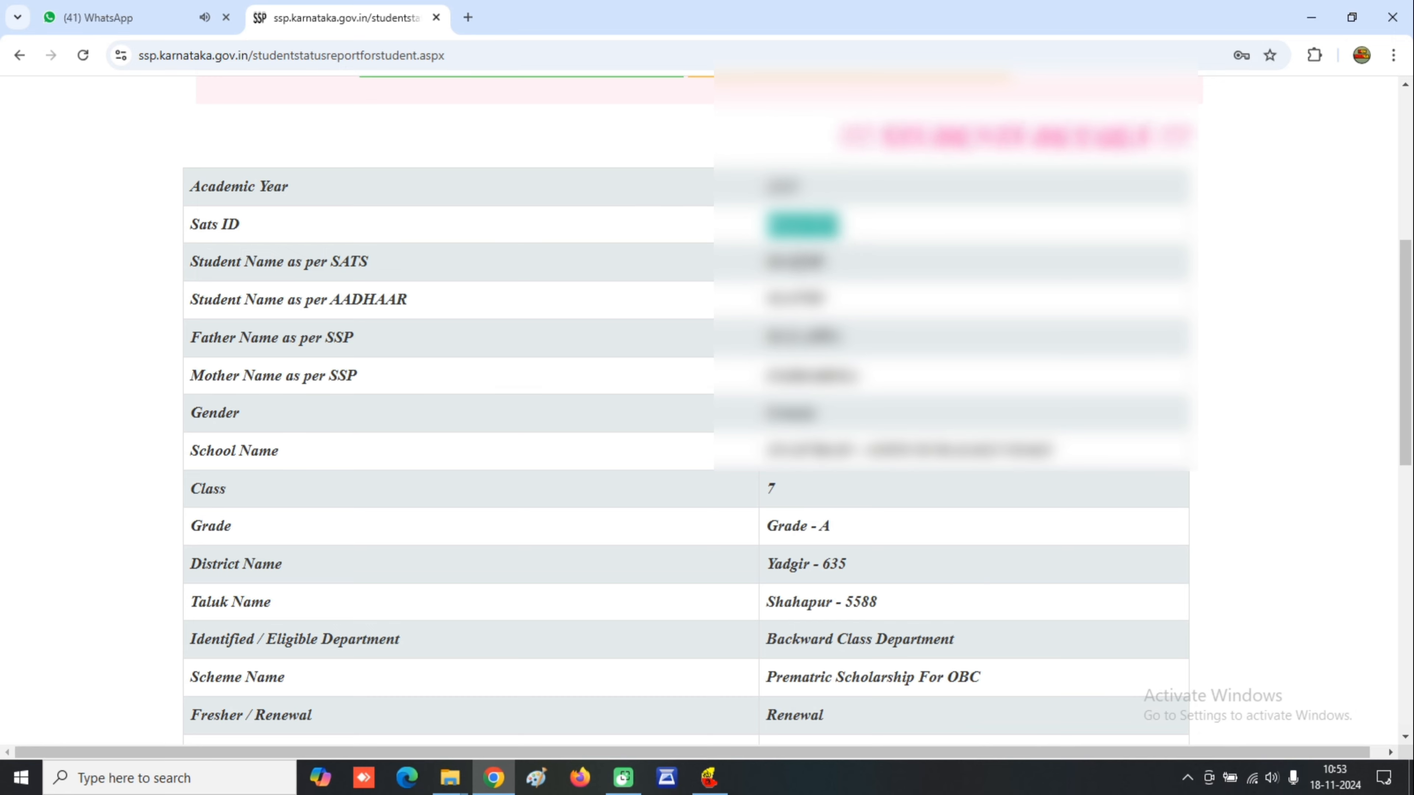
pyautogui.moveTo(767, 268); pyautogui.dragTo(844, 273)
pyautogui.moveTo(764, 302); pyautogui.dragTo(827, 306)
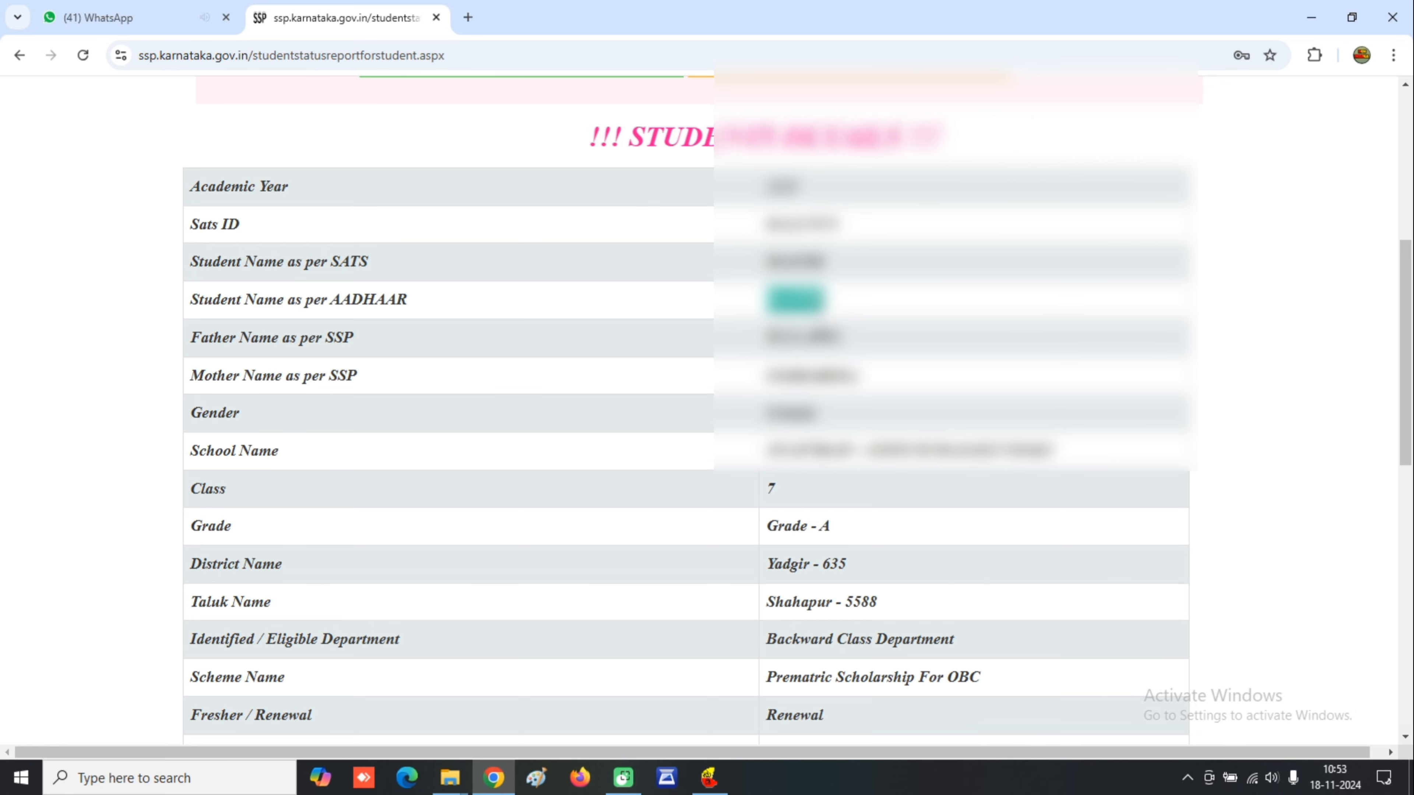
pyautogui.click(766, 337)
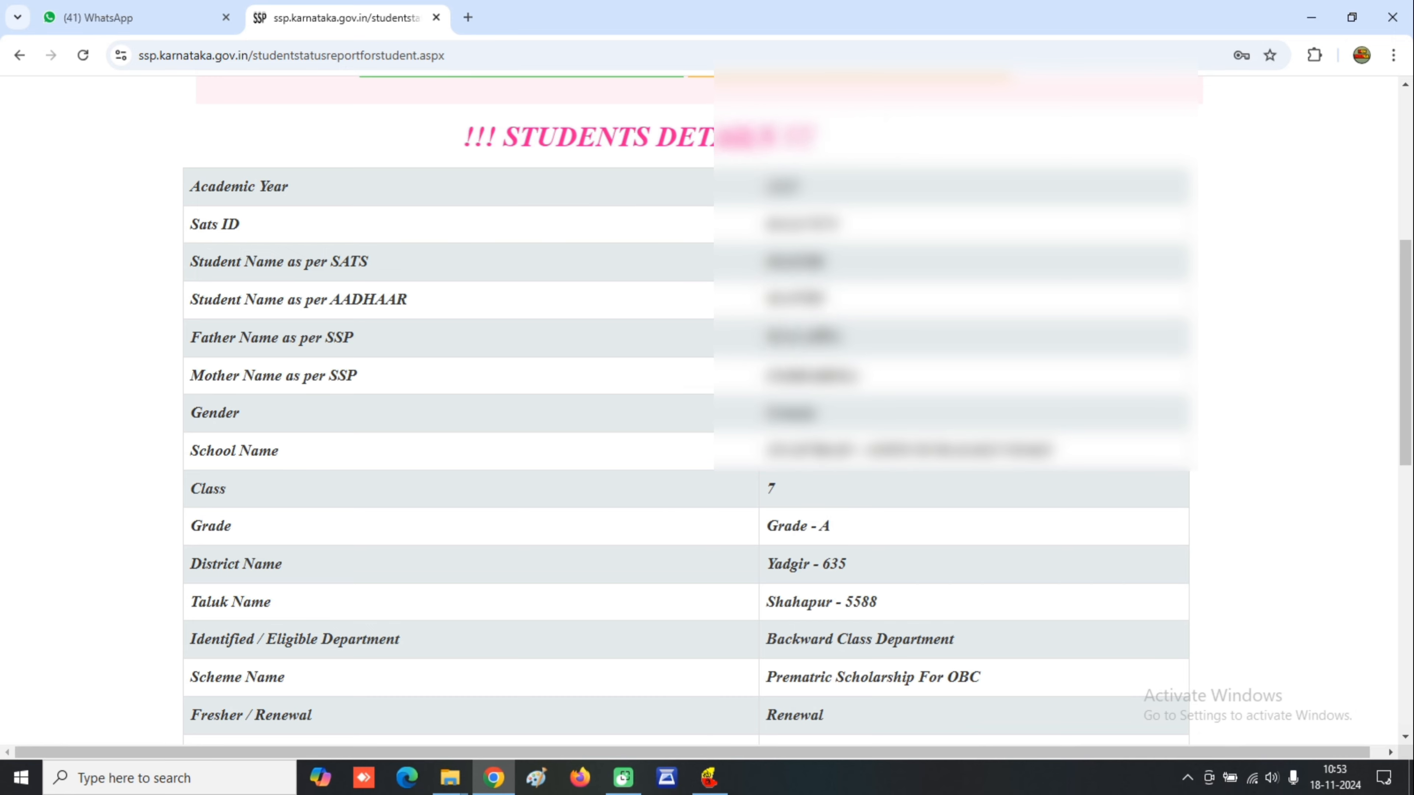
pyautogui.moveTo(765, 337); pyautogui.dragTo(839, 338)
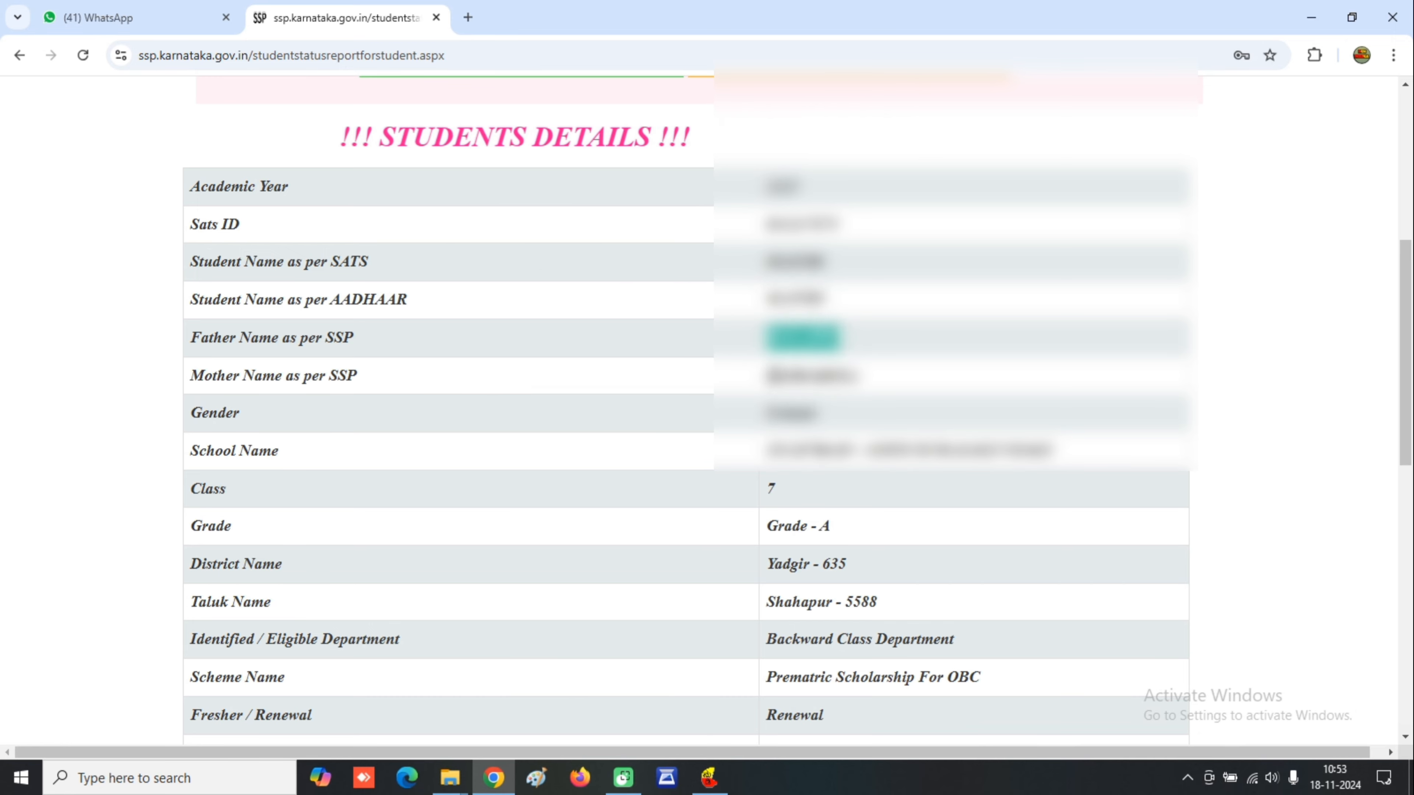
pyautogui.moveTo(766, 375); pyautogui.dragTo(860, 377)
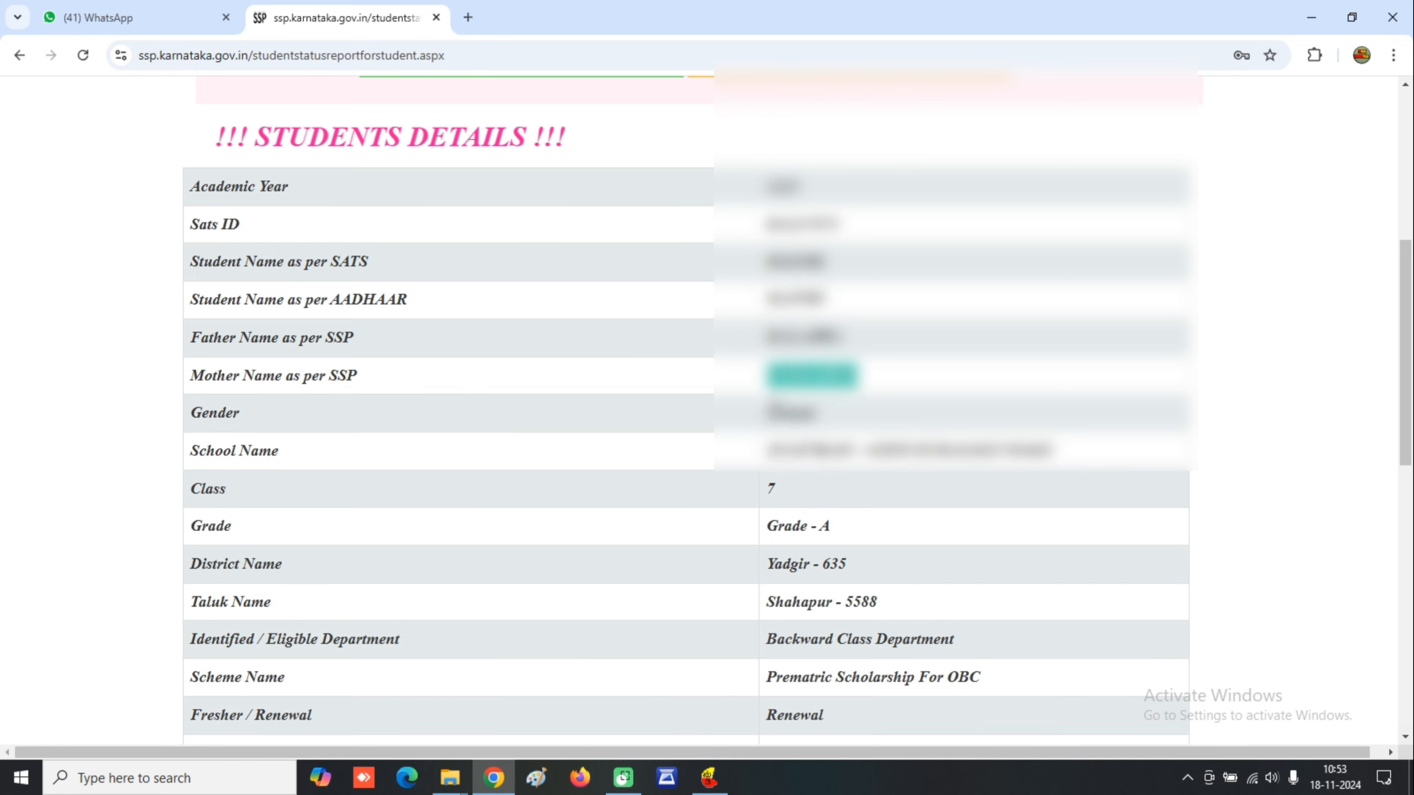
pyautogui.scroll(-2, 685, 412)
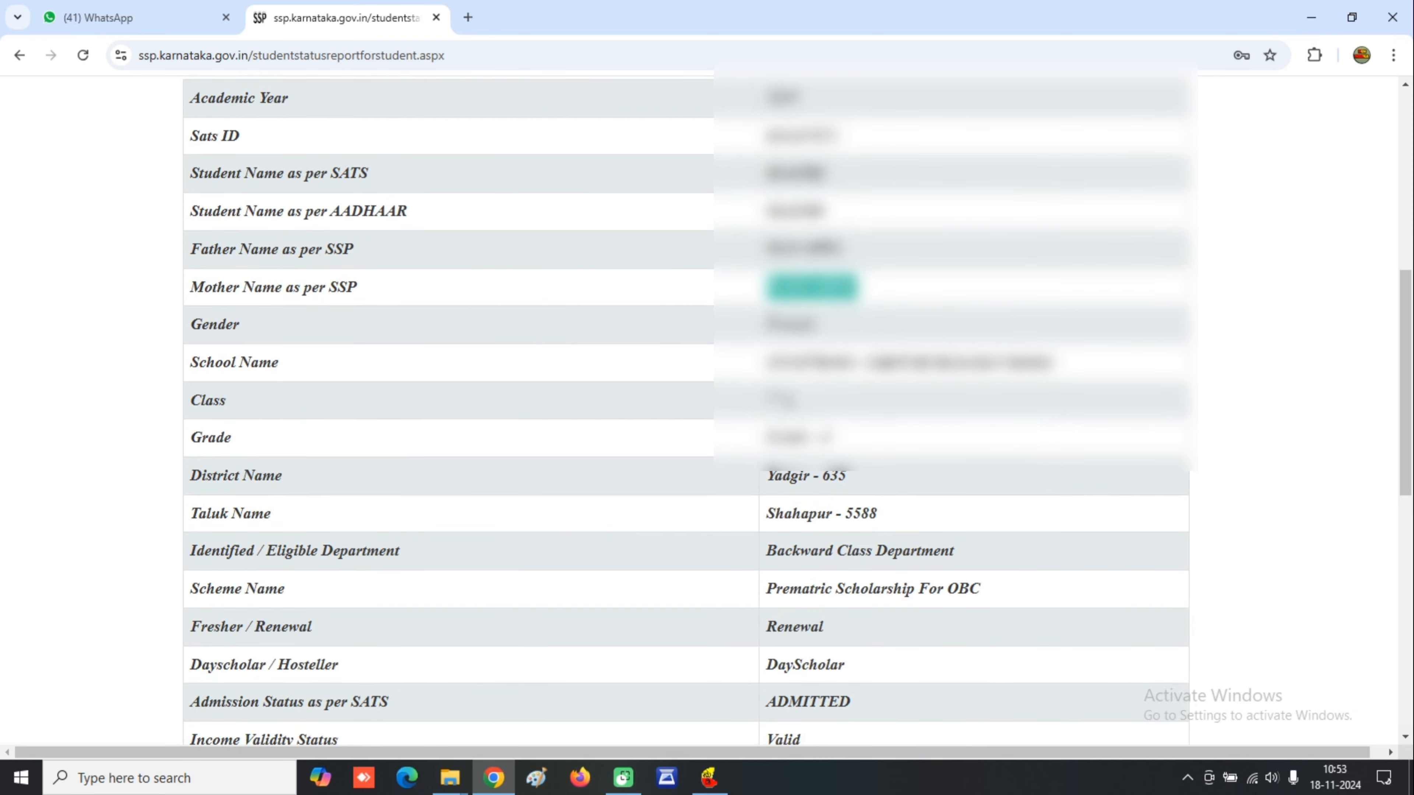
pyautogui.moveTo(766, 363); pyautogui.dragTo(1110, 360)
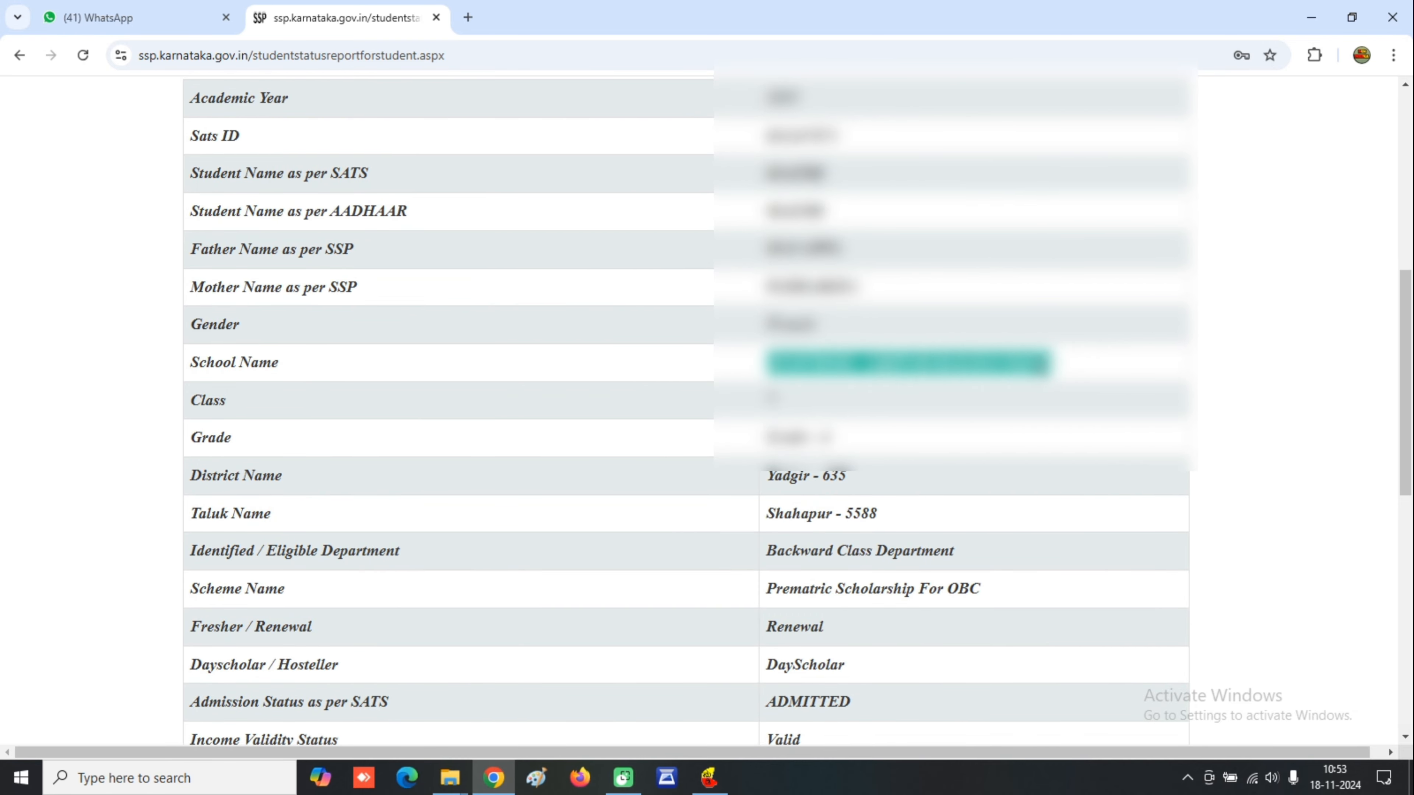
# - Review the grade, district, taluk and Identified / Eligible Department values
pyautogui.scroll(-2, 913, 366)
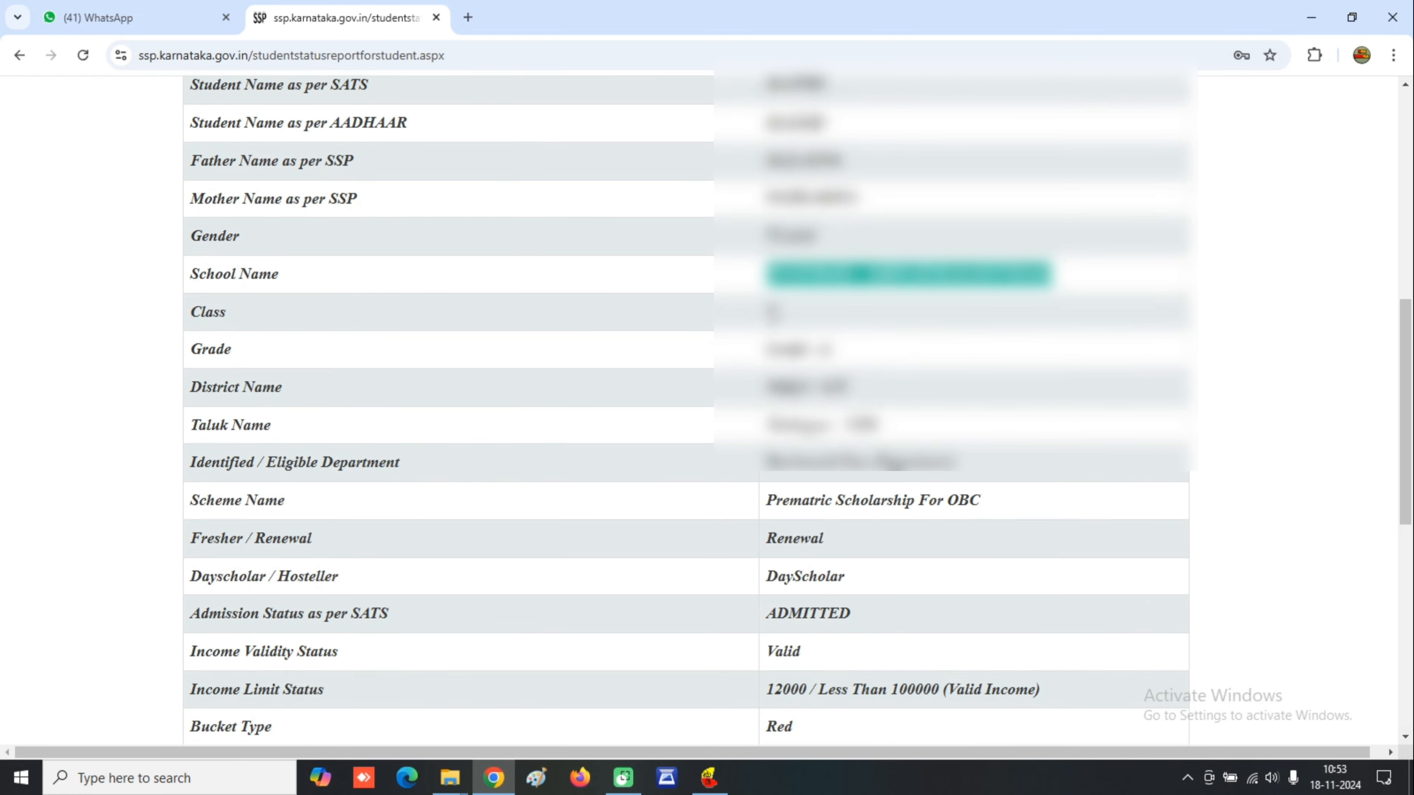
pyautogui.click(774, 314)
pyautogui.click(862, 310)
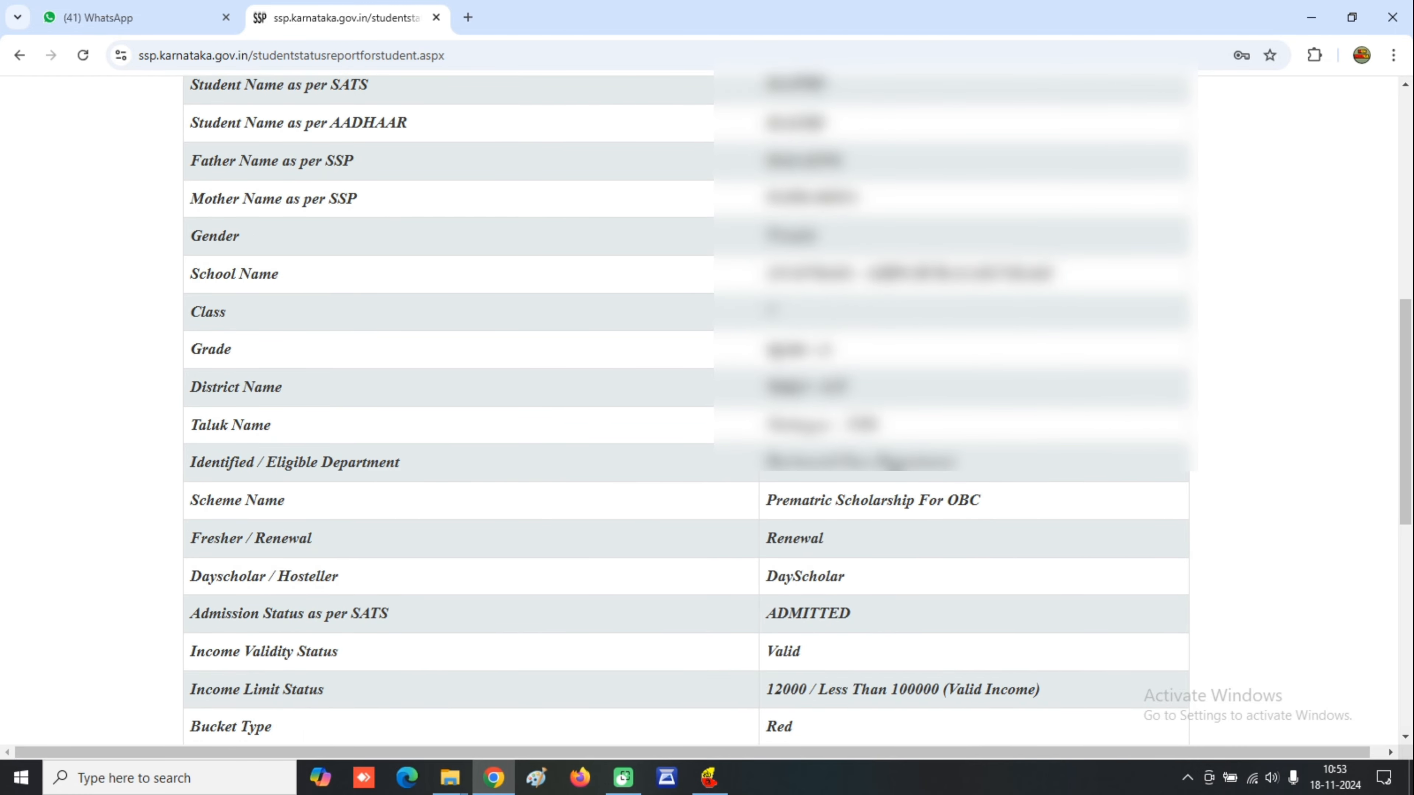
pyautogui.moveTo(767, 350); pyautogui.dragTo(867, 356)
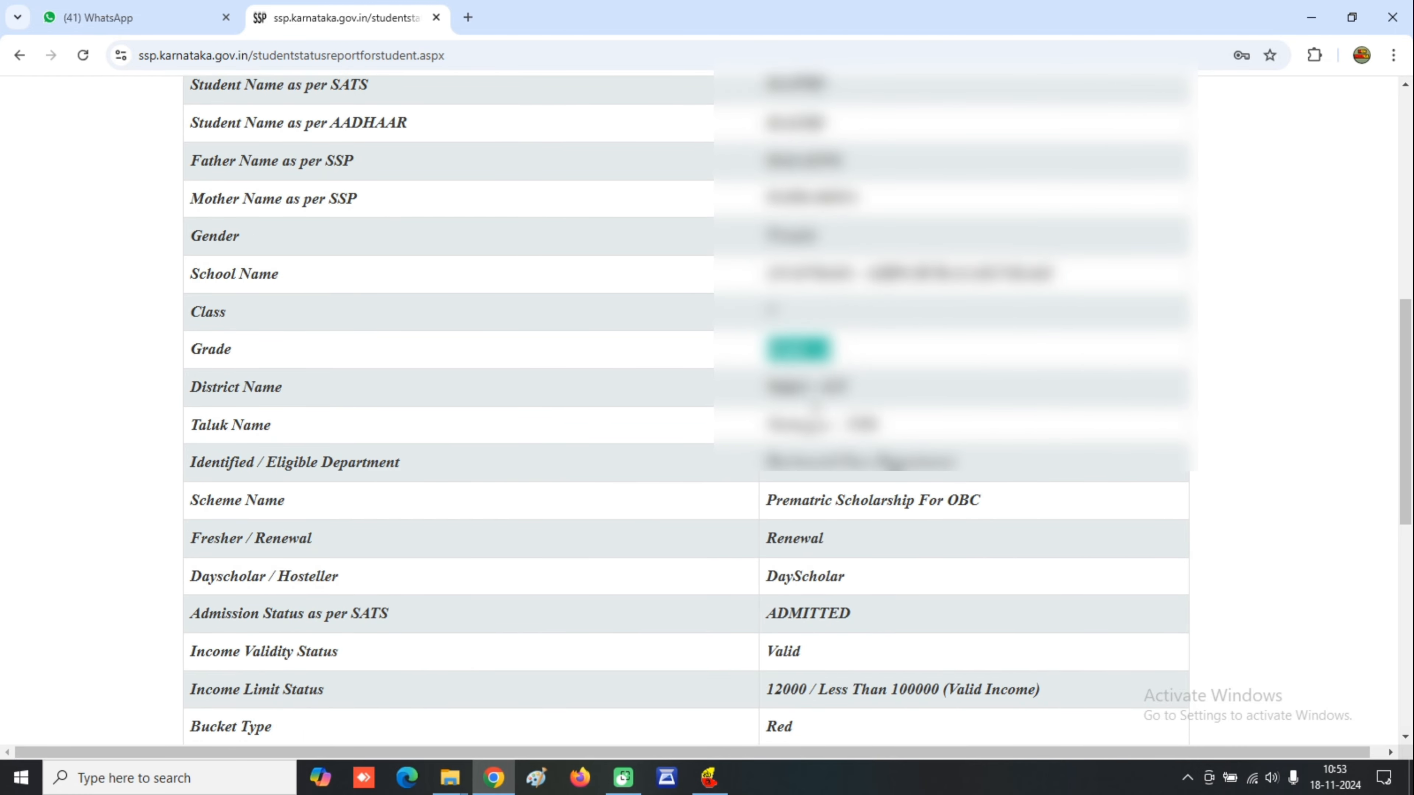
pyautogui.moveTo(767, 392); pyautogui.dragTo(850, 389)
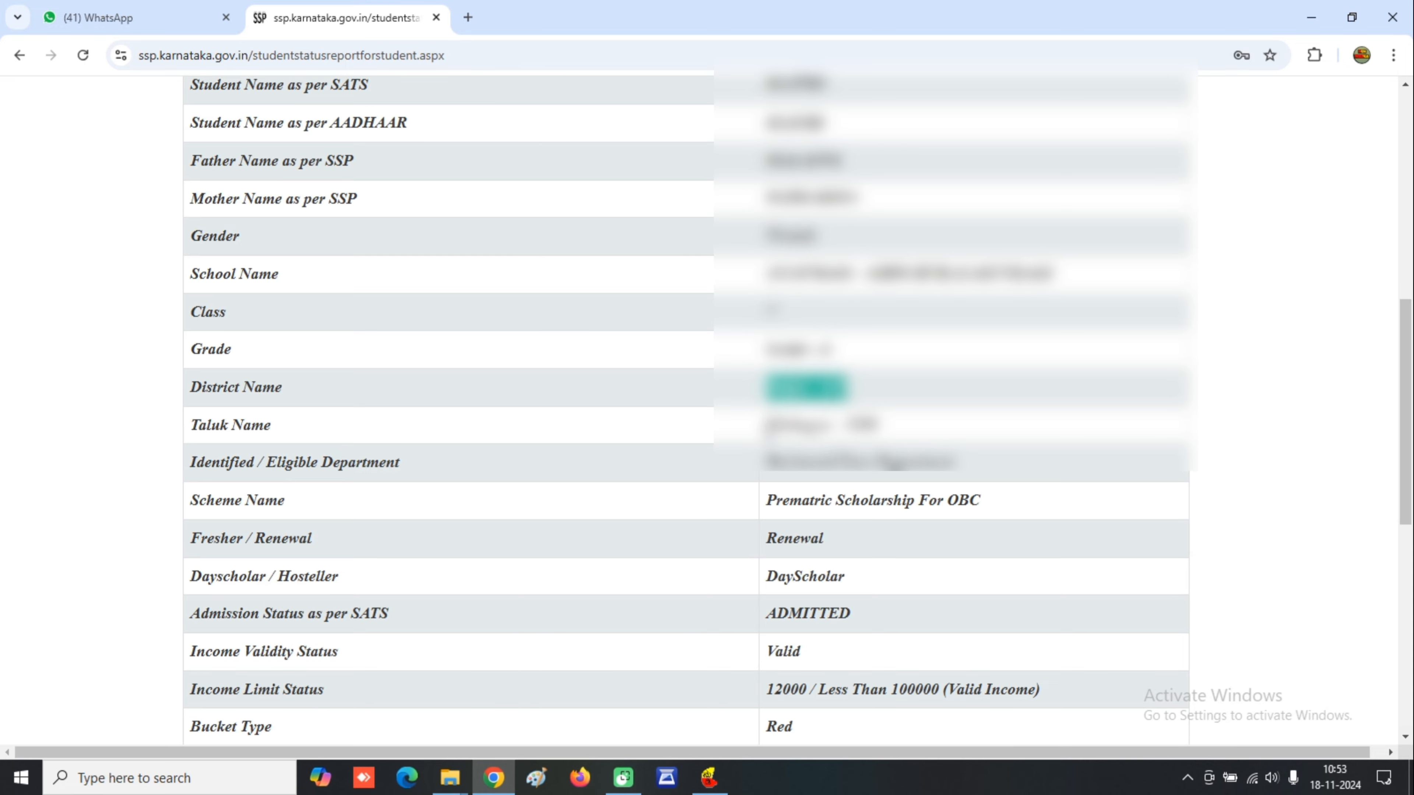
pyautogui.moveTo(767, 426); pyautogui.dragTo(871, 426)
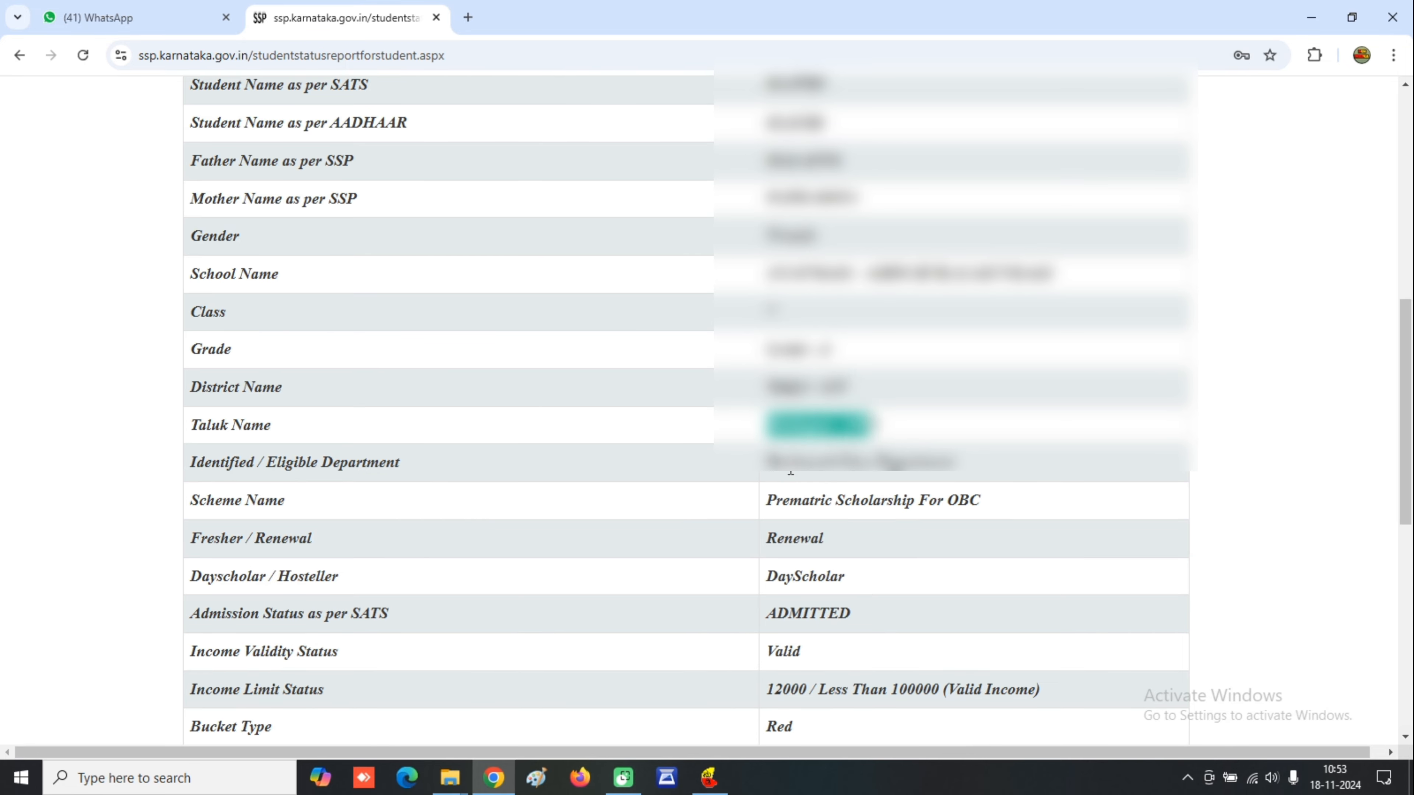
pyautogui.scroll(-1, 790, 471)
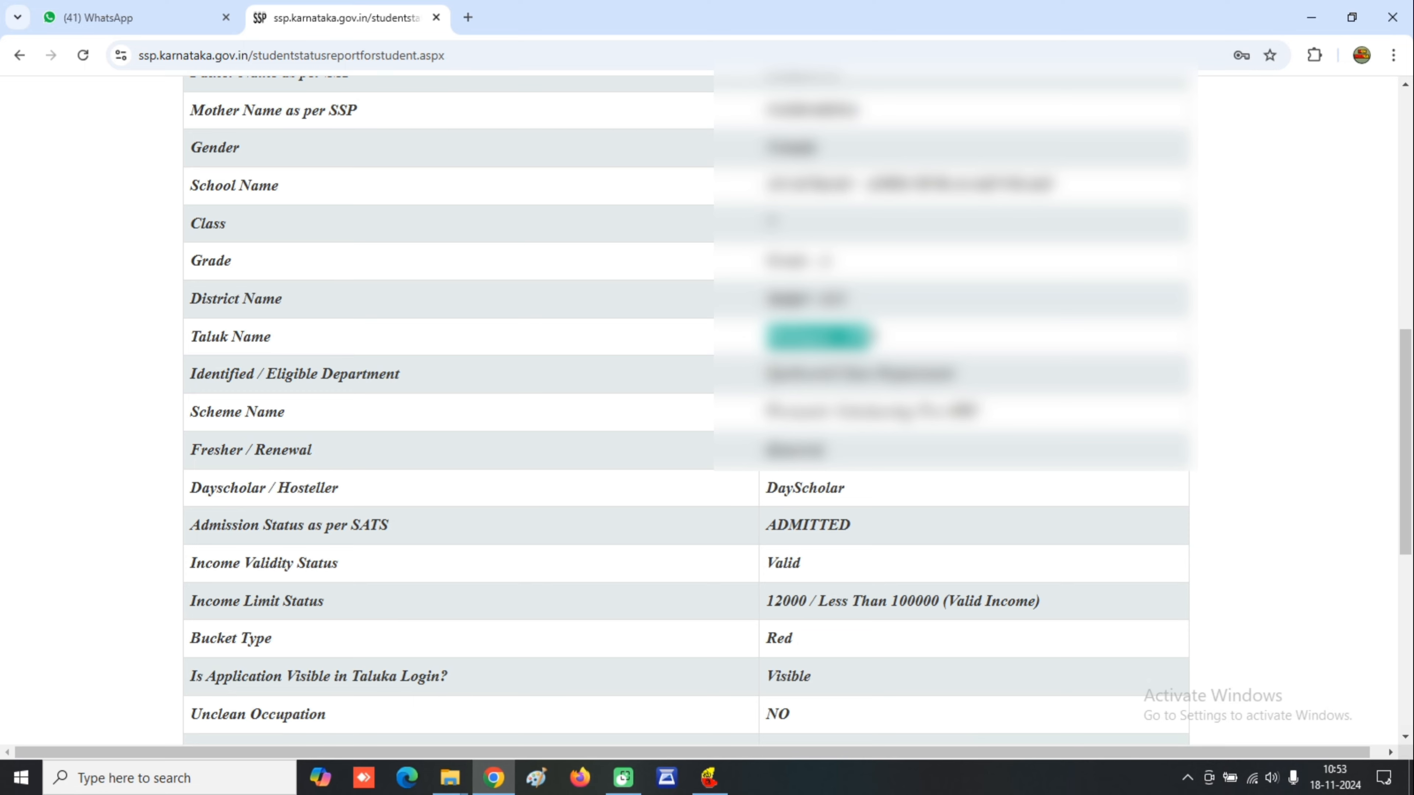
pyautogui.moveTo(771, 374); pyautogui.dragTo(966, 384)
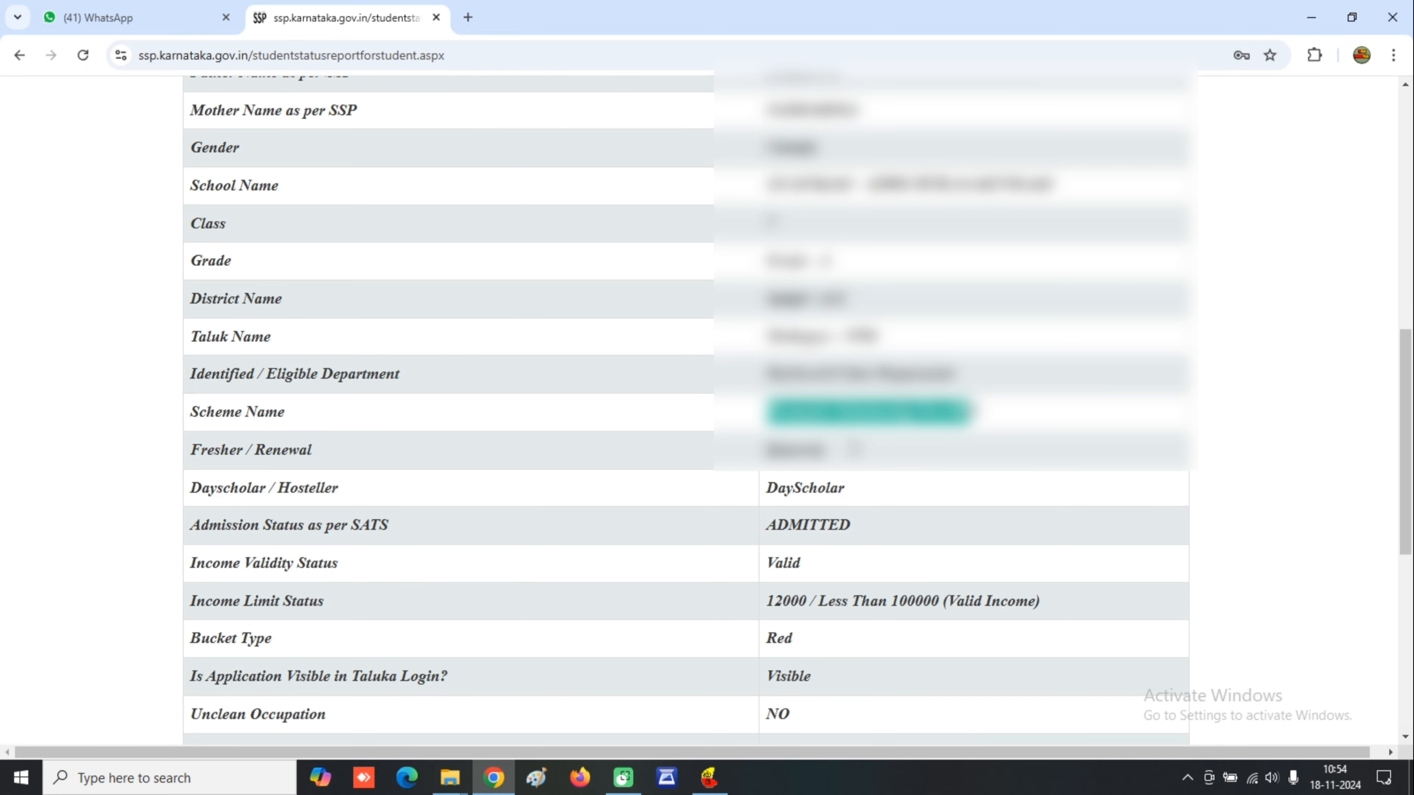
pyautogui.scroll(-2, 835, 445)
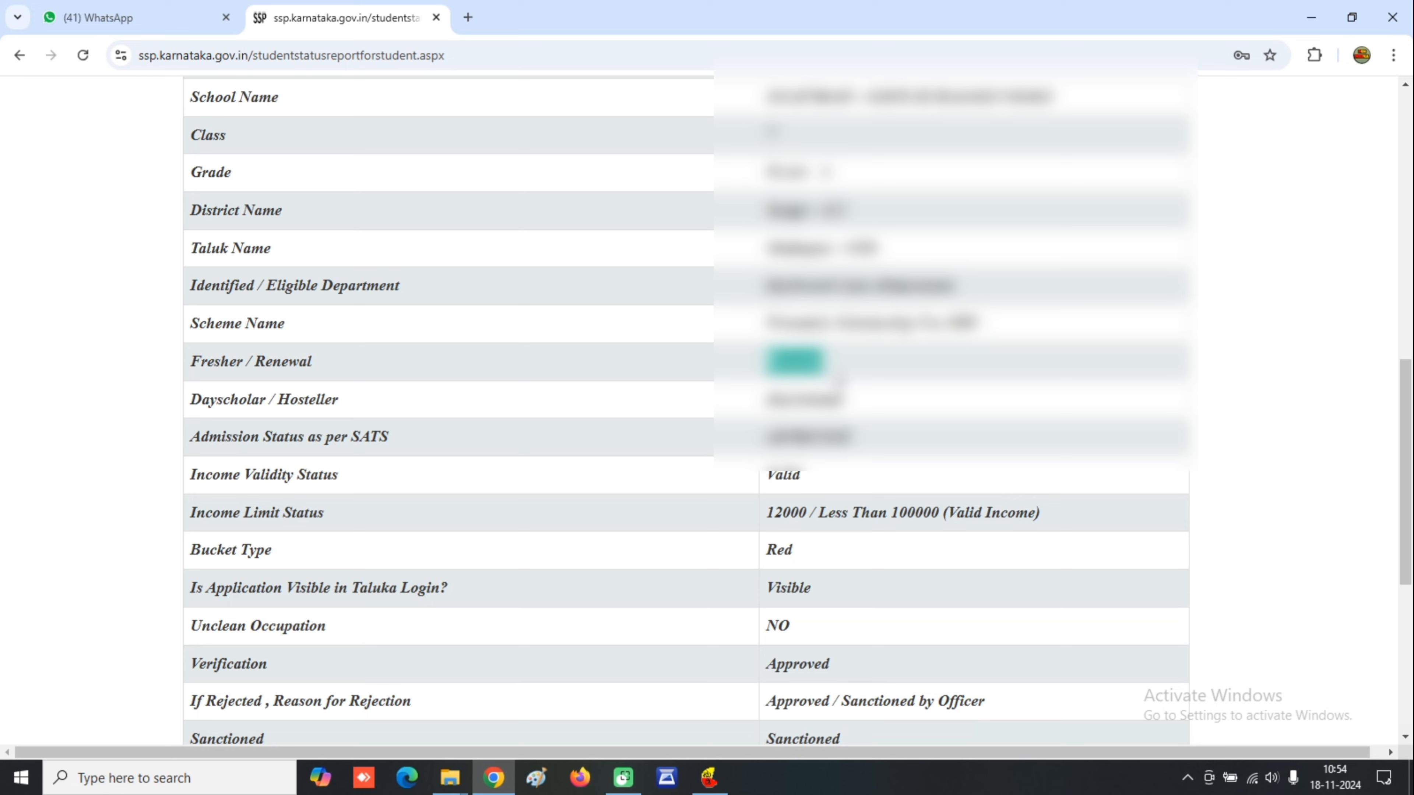
# - Review the Fresher / Renewal, Dayscholar / Hosteller and SATS admission status values
pyautogui.click(830, 376)
pyautogui.doubleClick(795, 361)
pyautogui.click(862, 401)
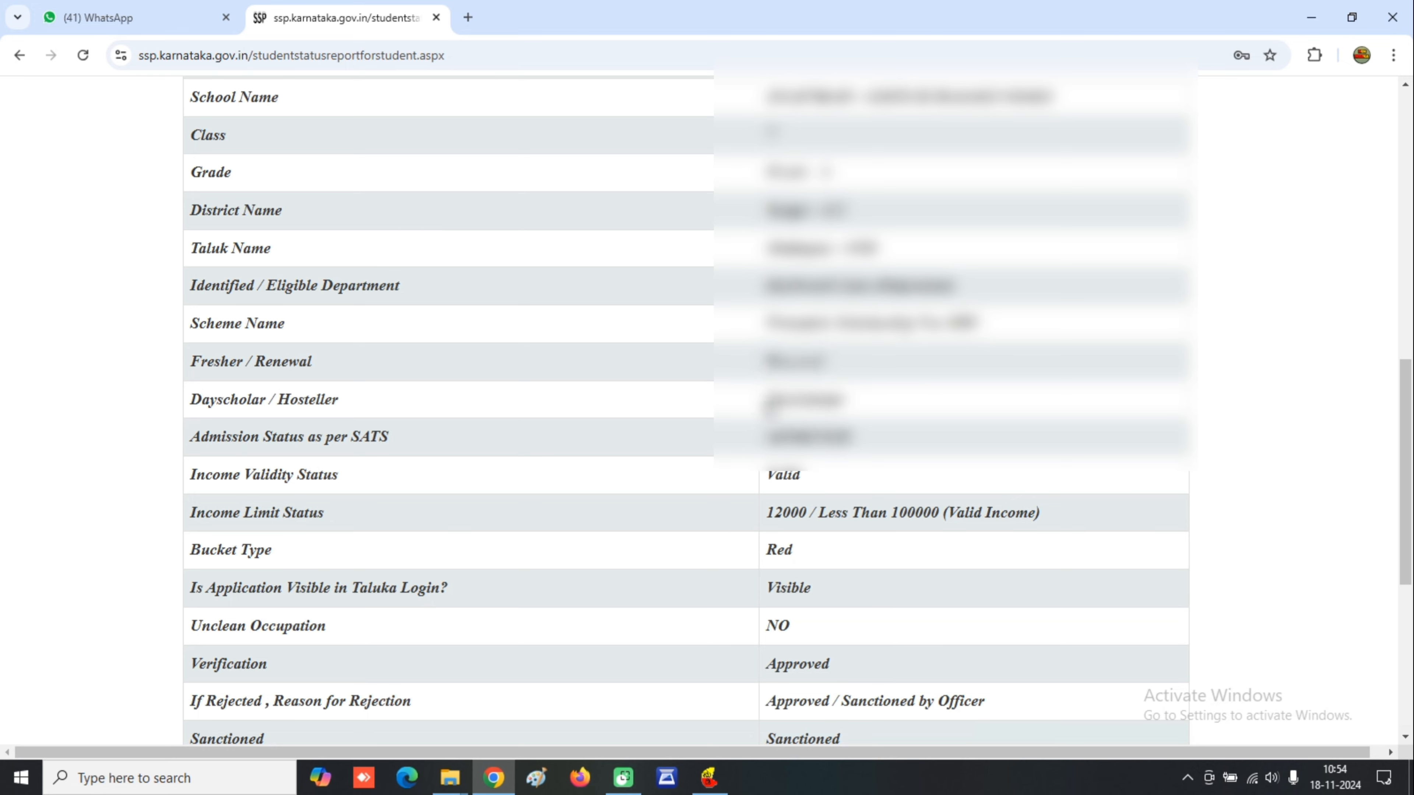
pyautogui.moveTo(765, 399); pyautogui.dragTo(850, 405)
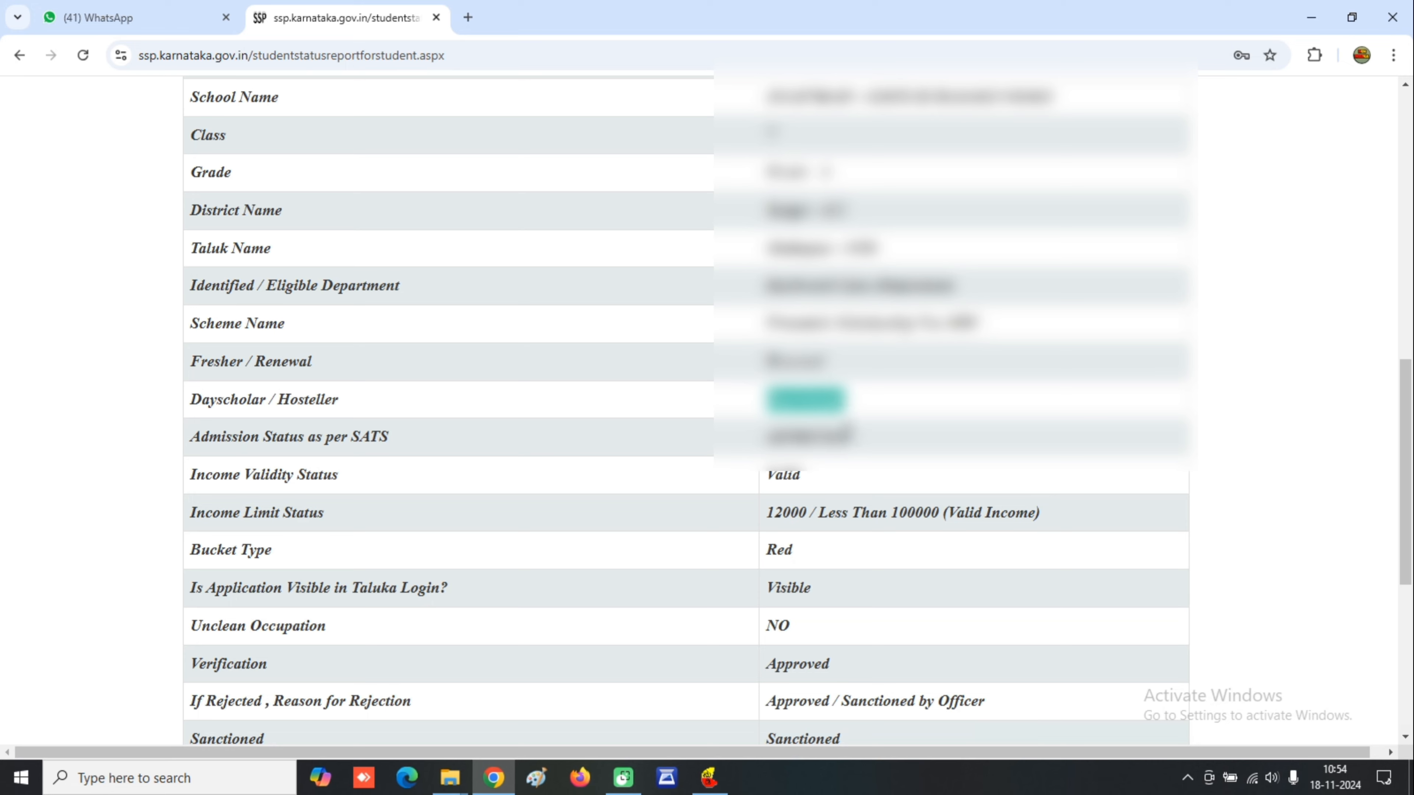
pyautogui.moveTo(763, 431); pyautogui.dragTo(879, 449)
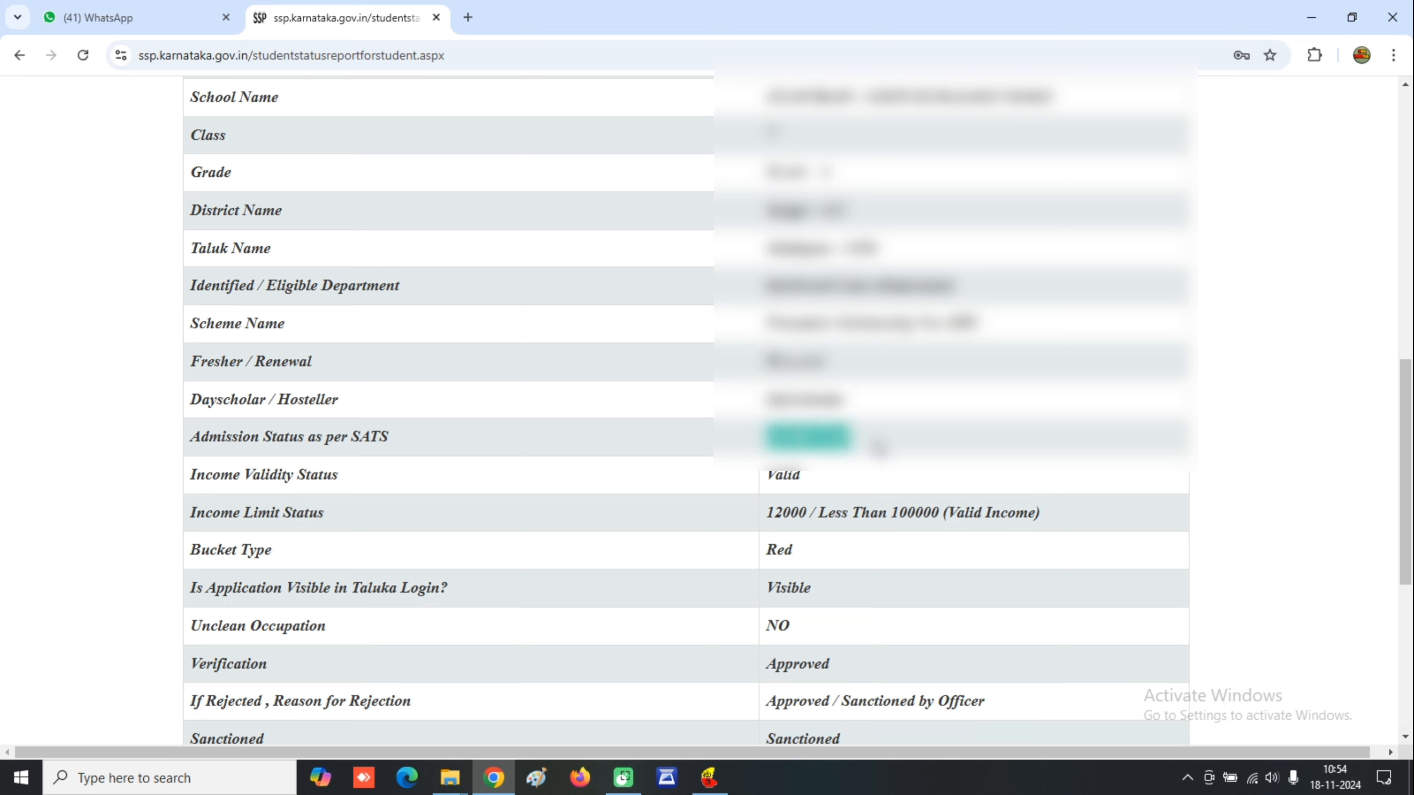
# - Check income validity and income limit status, then continue down to the Paid row reading Not Paid
pyautogui.scroll(-1, 882, 448)
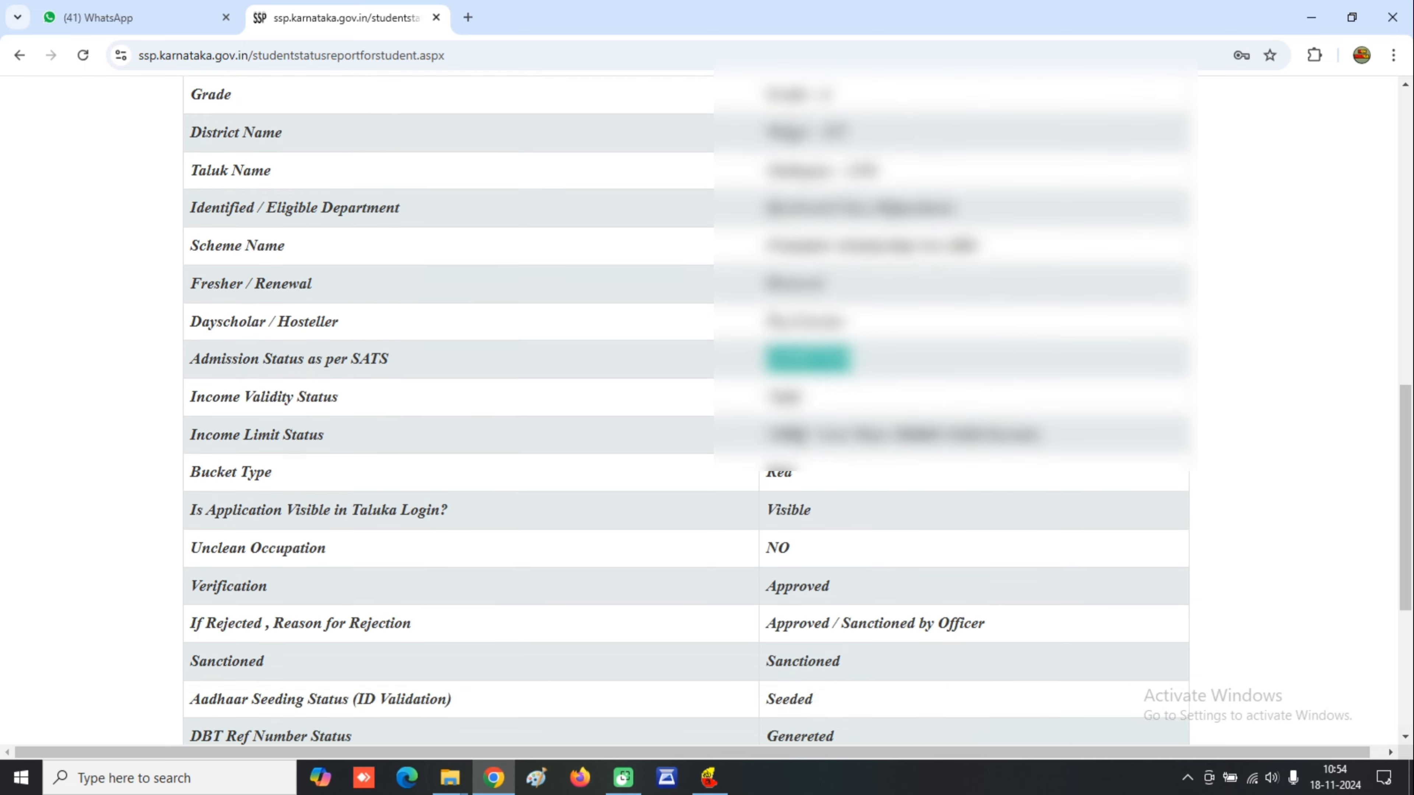
pyautogui.click(786, 400)
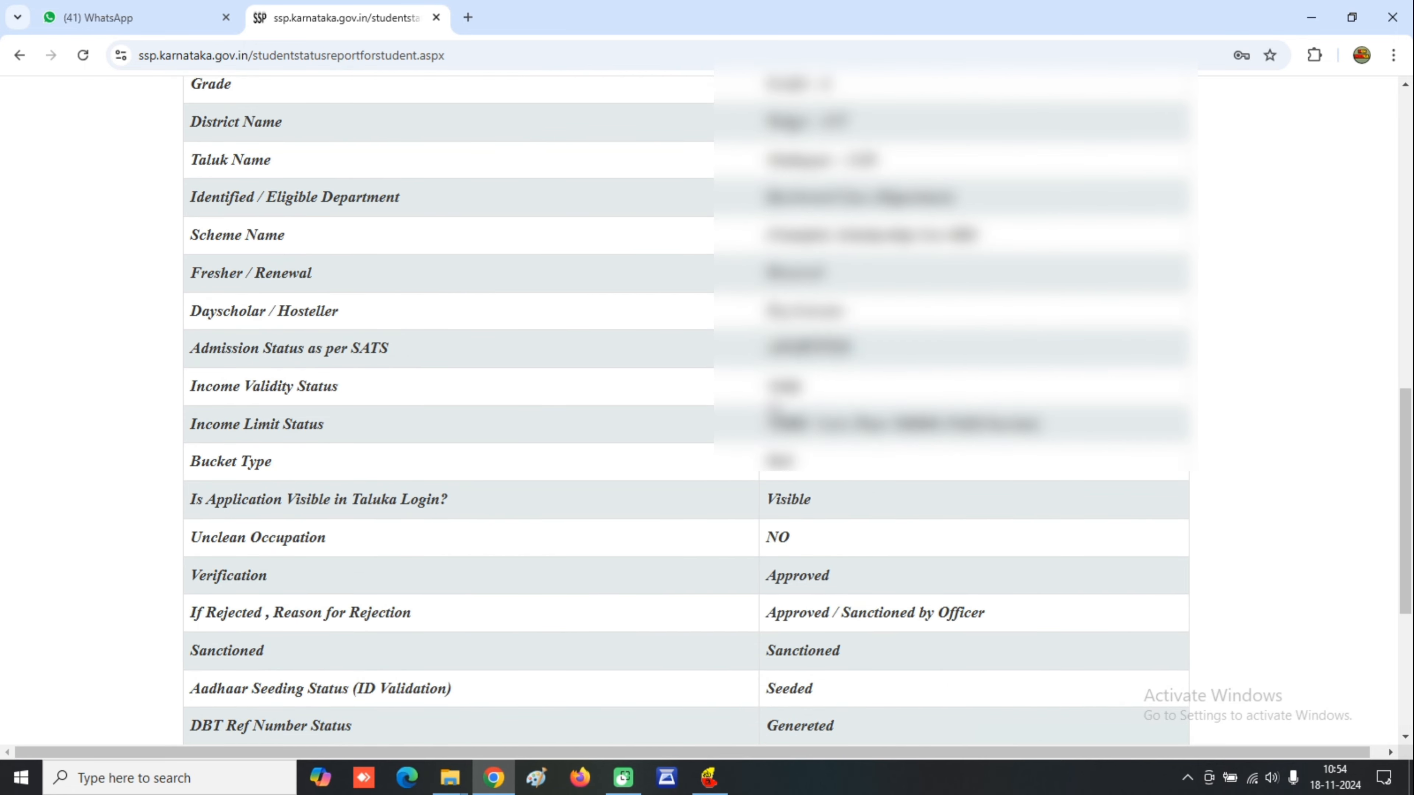
pyautogui.moveTo(767, 384); pyautogui.dragTo(823, 393)
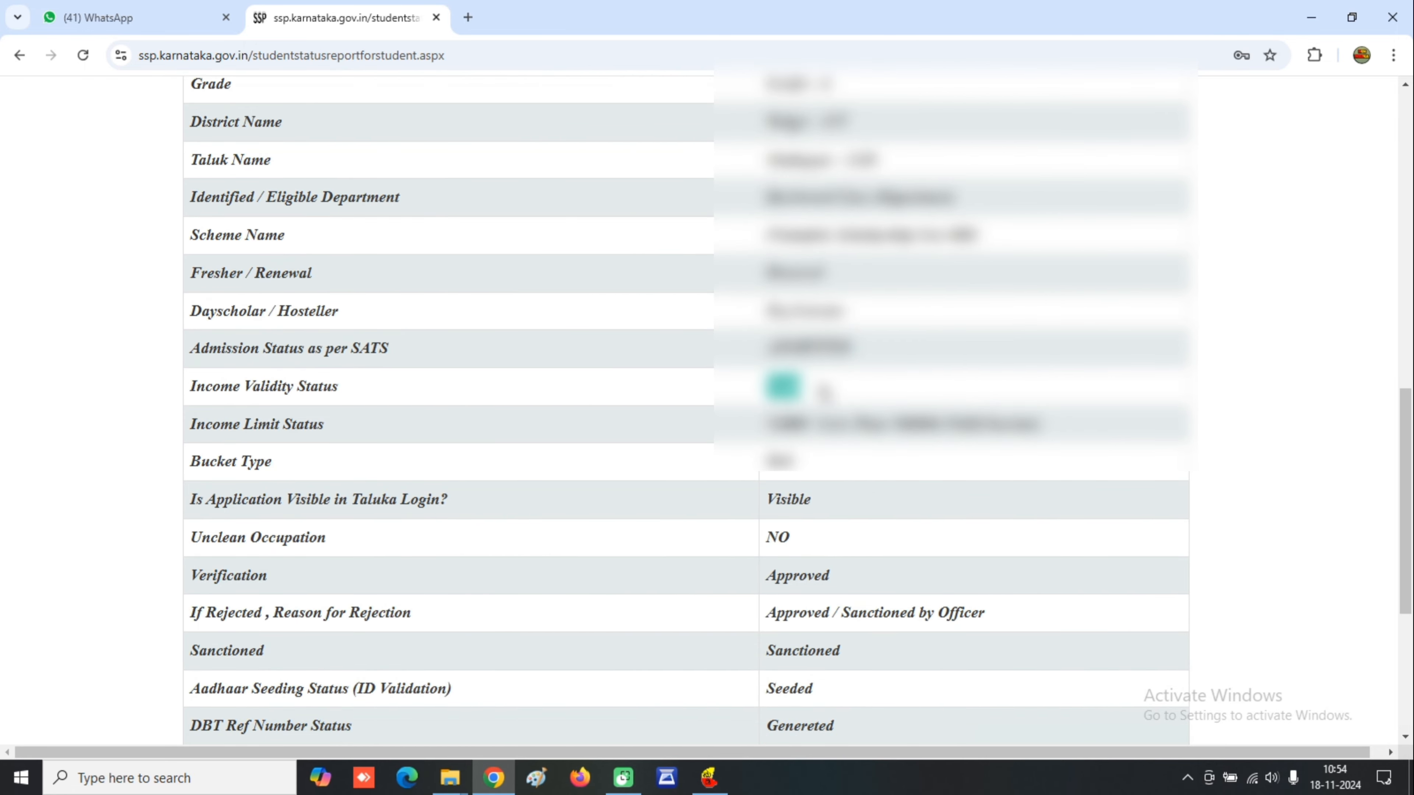
pyautogui.click(810, 395)
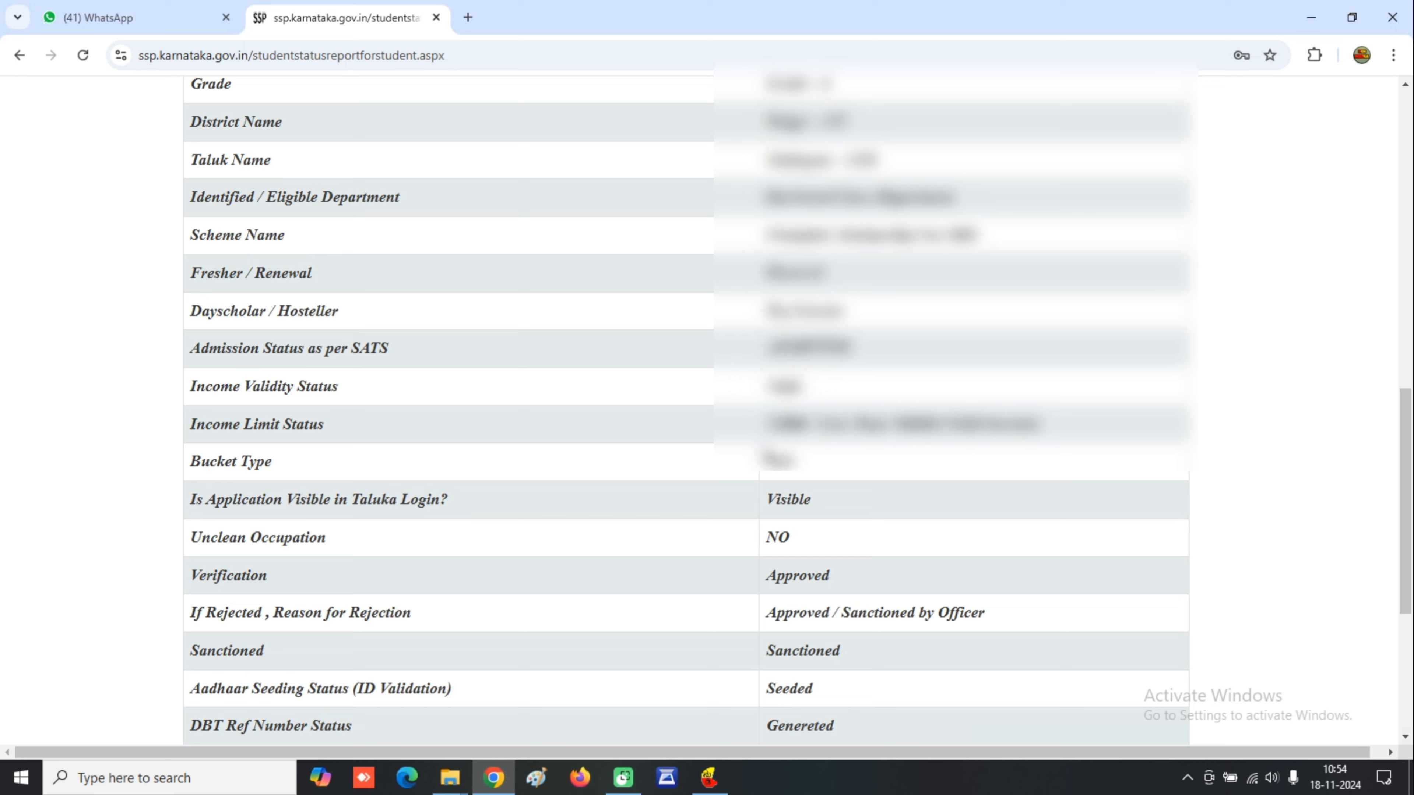
pyautogui.moveTo(766, 426); pyautogui.dragTo(1045, 426)
pyautogui.click(867, 450)
pyautogui.scroll(-2, 788, 360)
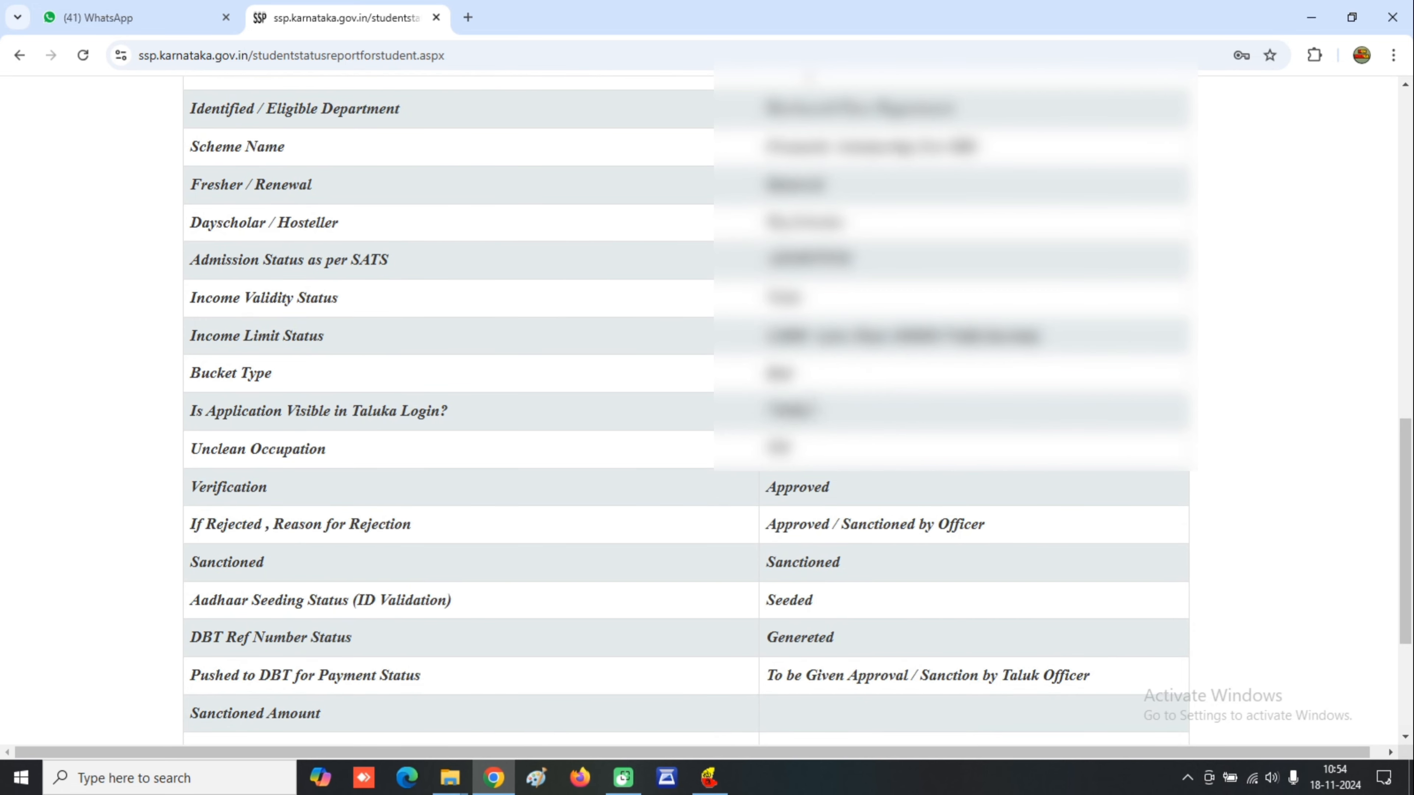
pyautogui.scroll(-2, 802, 365)
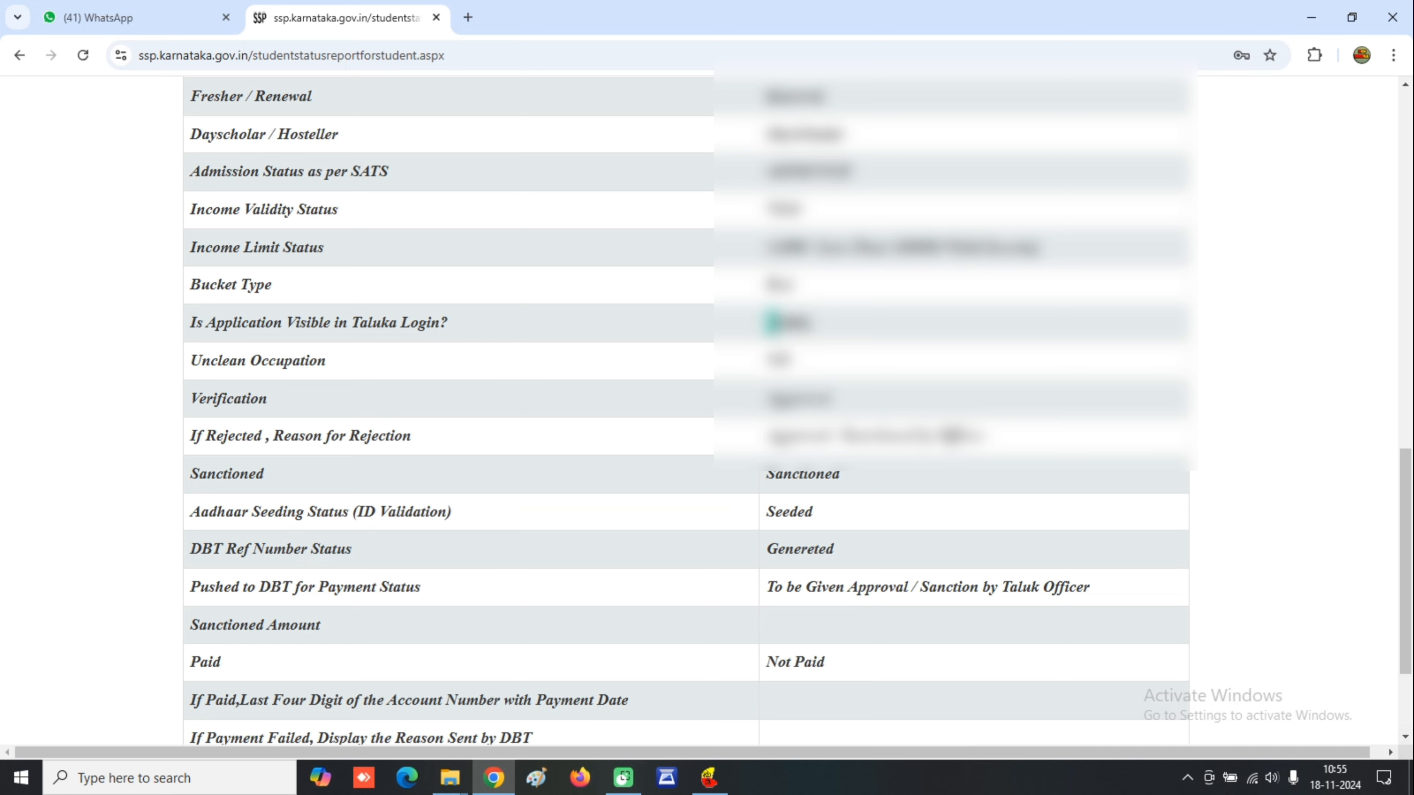
pyautogui.scroll(-2, 732, 347)
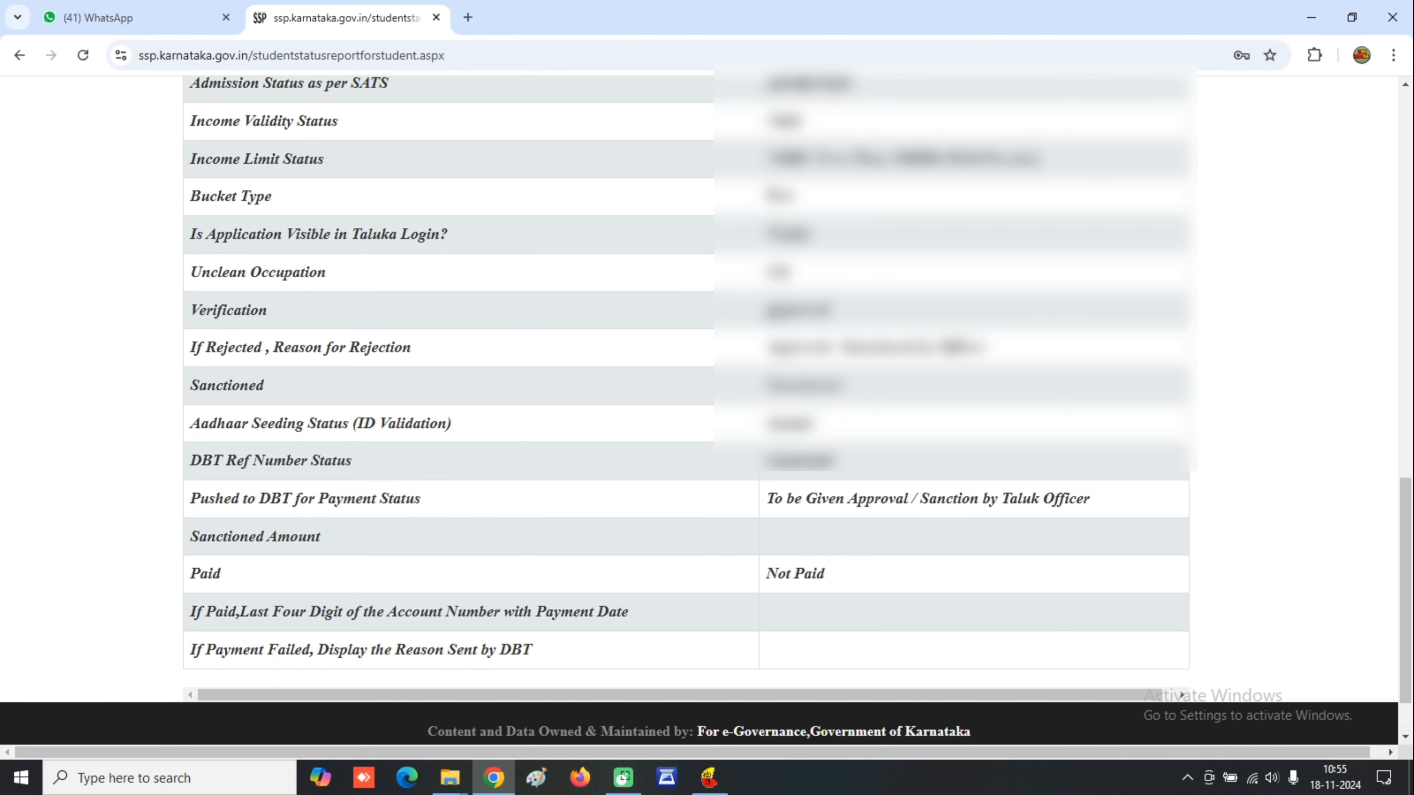
pyautogui.moveTo(762, 318); pyautogui.dragTo(852, 322)
pyautogui.scroll(-3, 797, 433)
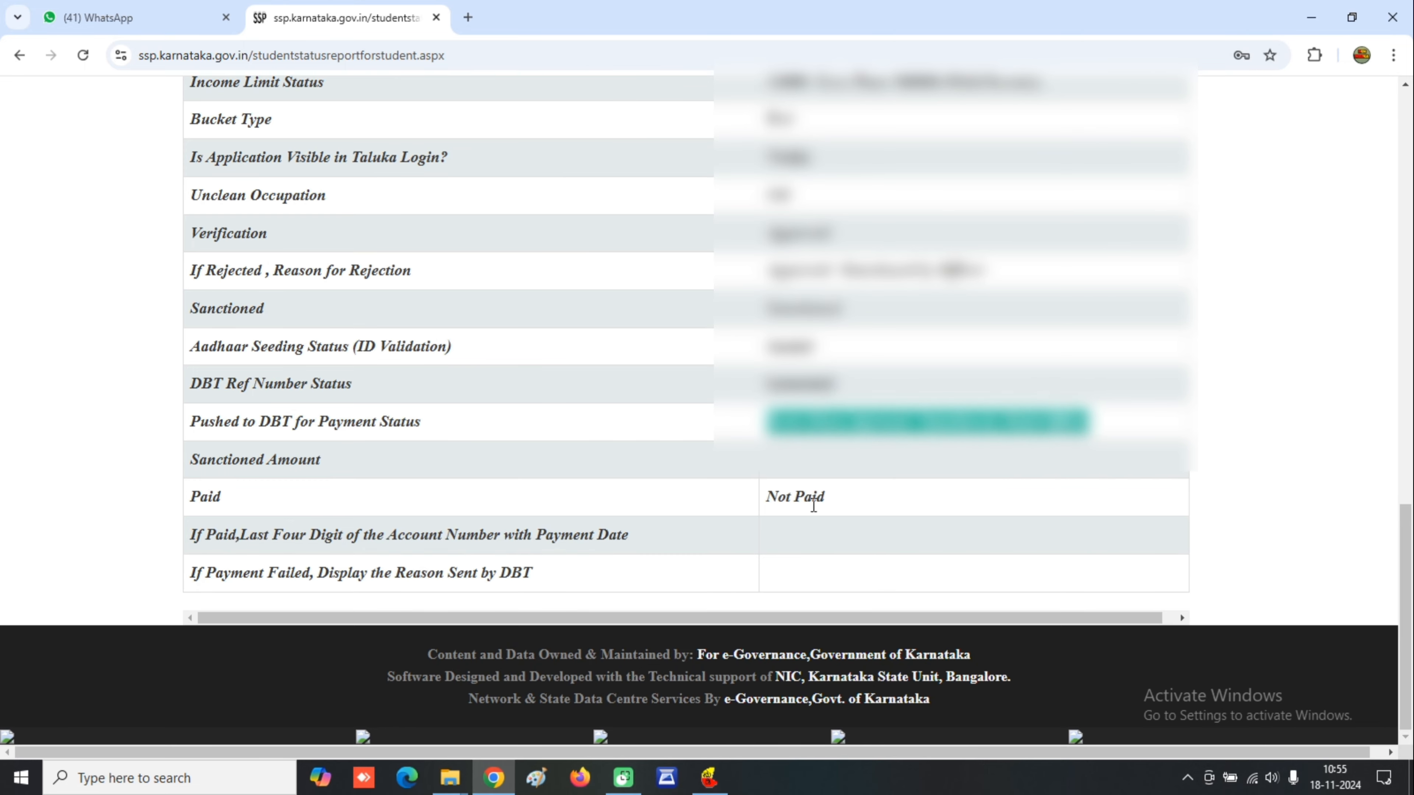
pyautogui.scroll(1, 783, 483)
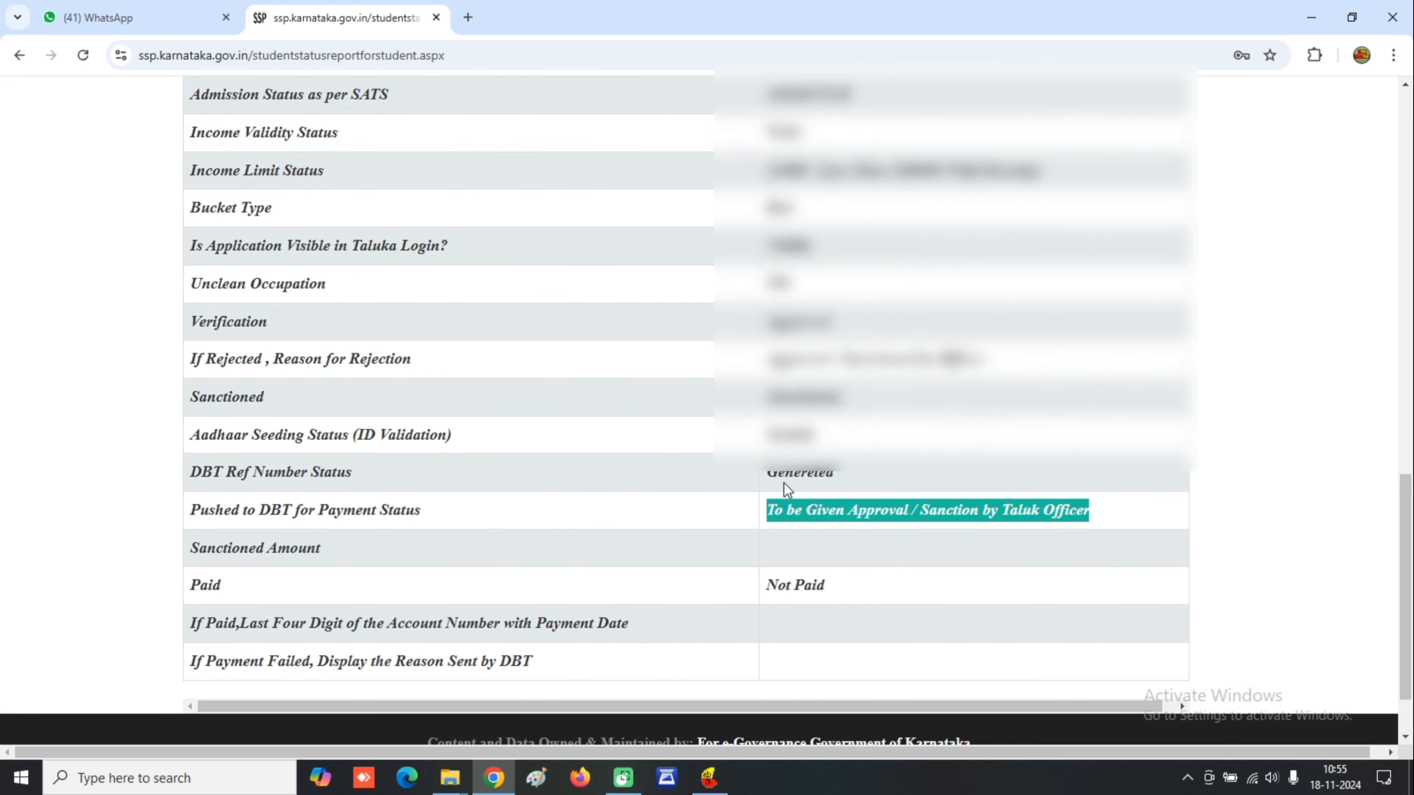
pyautogui.scroll(-1, 783, 483)
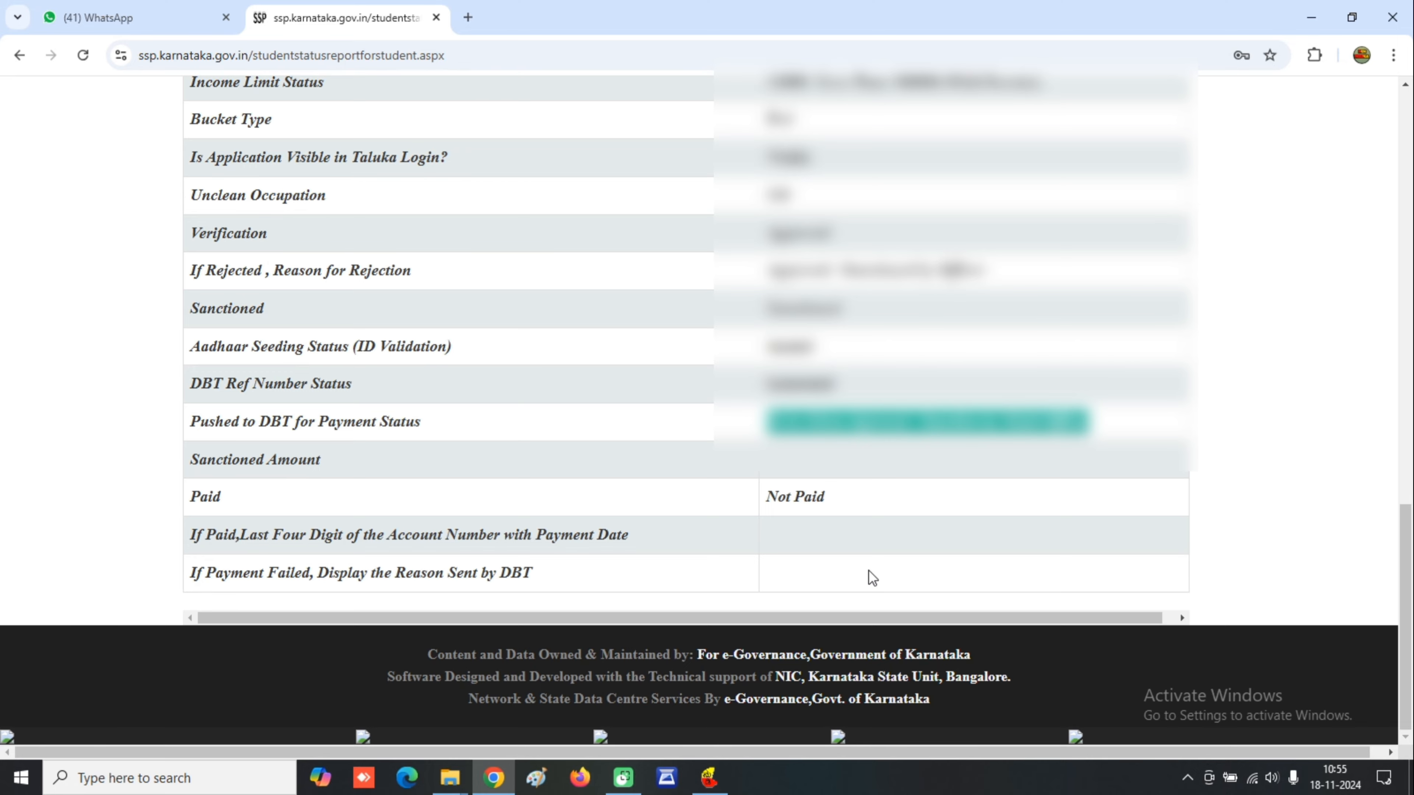
pyautogui.scroll(1, 869, 571)
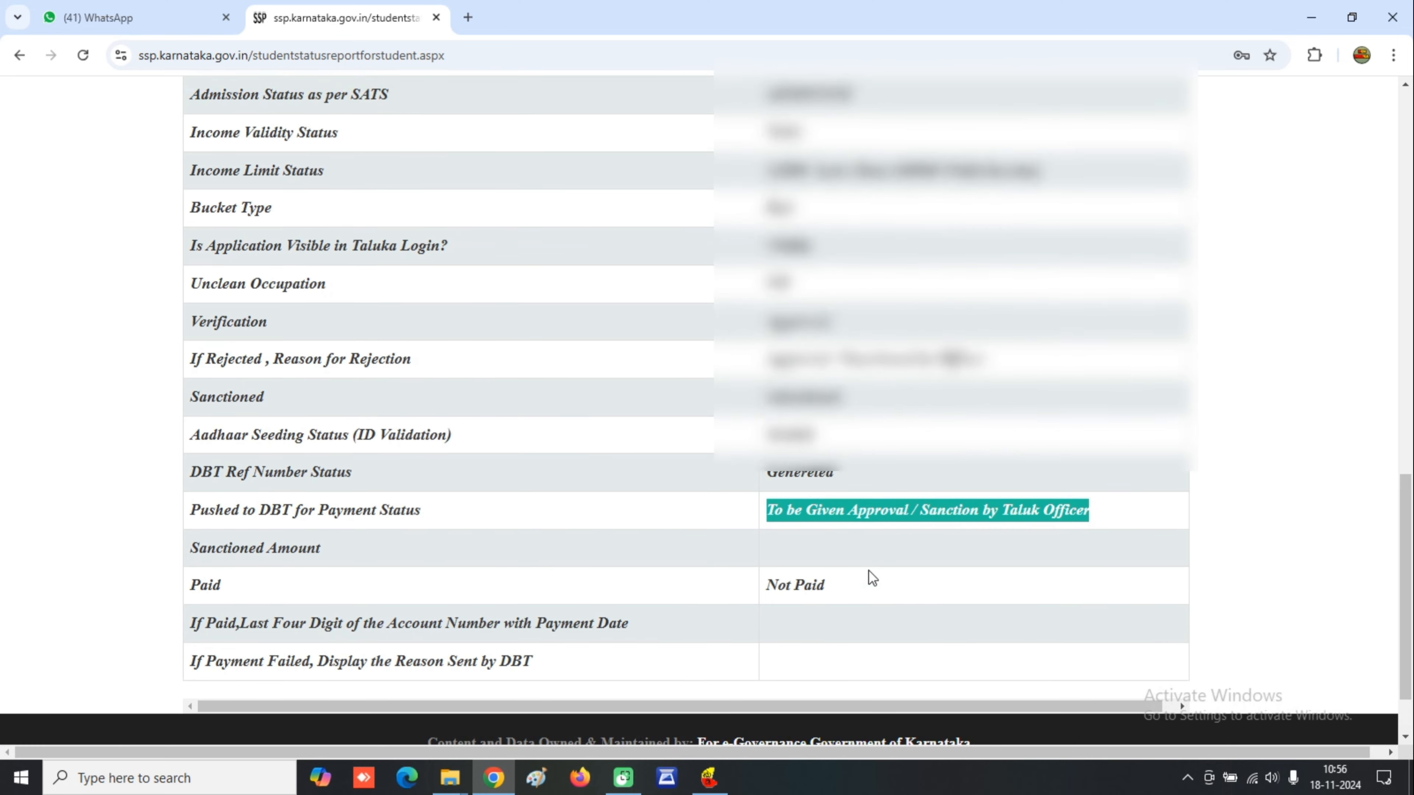
pyautogui.scroll(7, 868, 570)
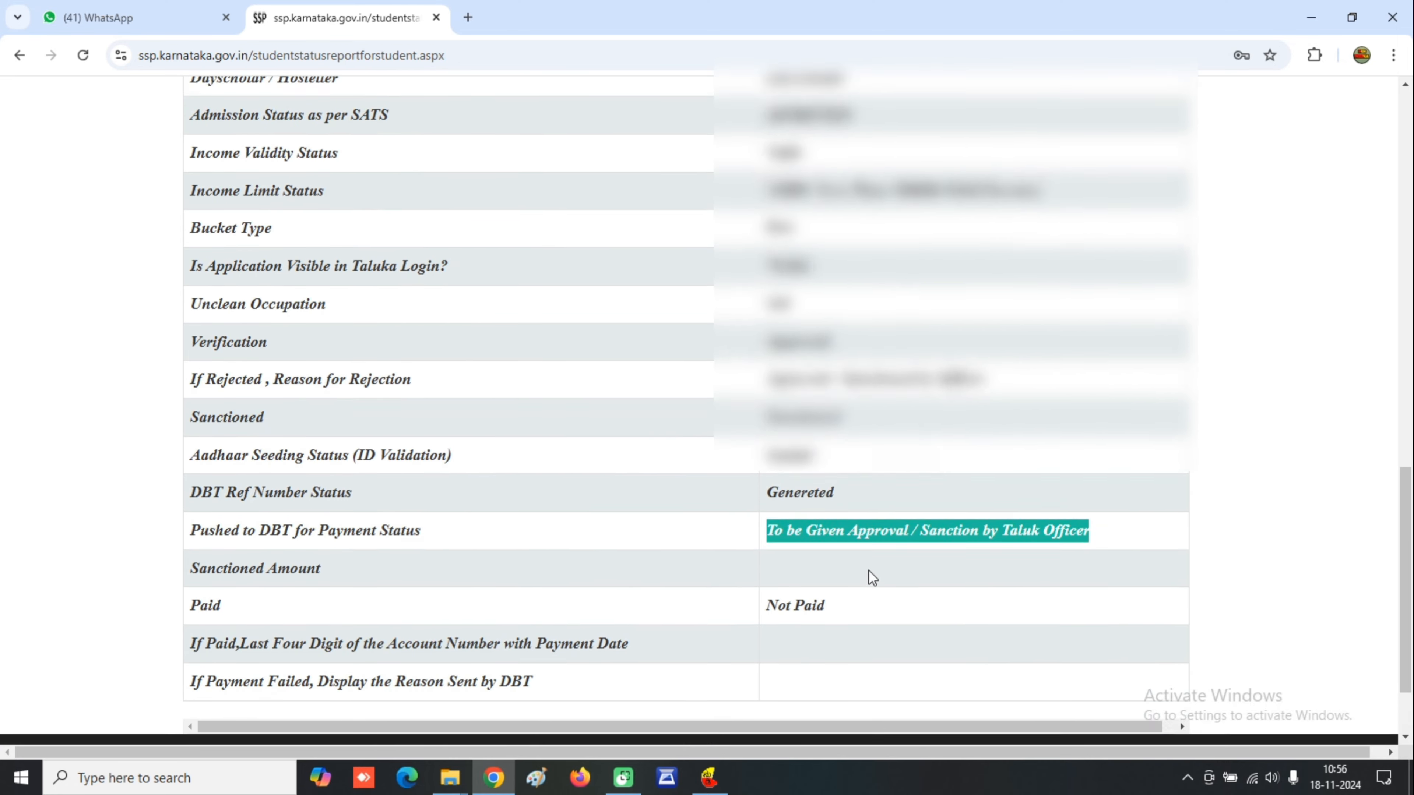
pyautogui.scroll(4, 868, 570)
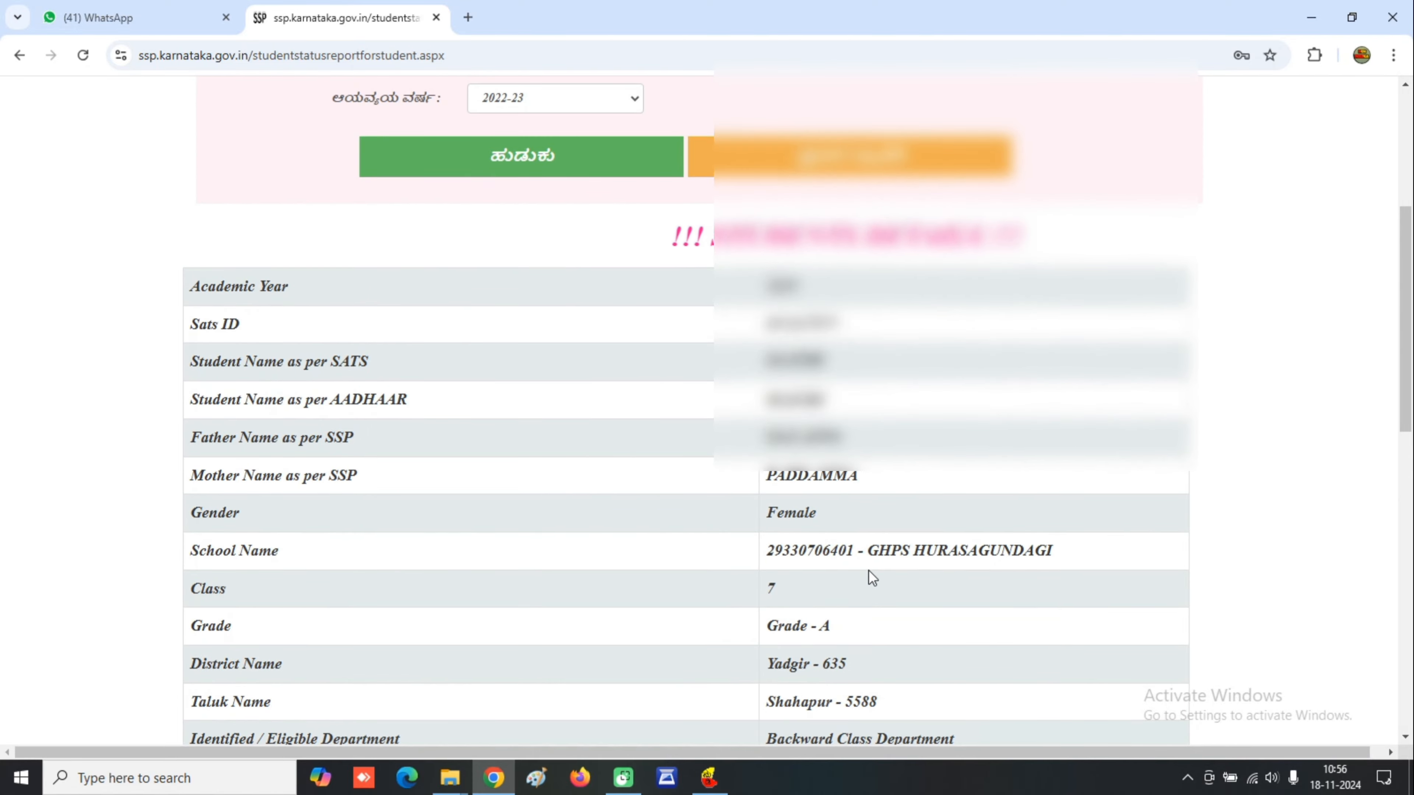
pyautogui.scroll(1, 870, 576)
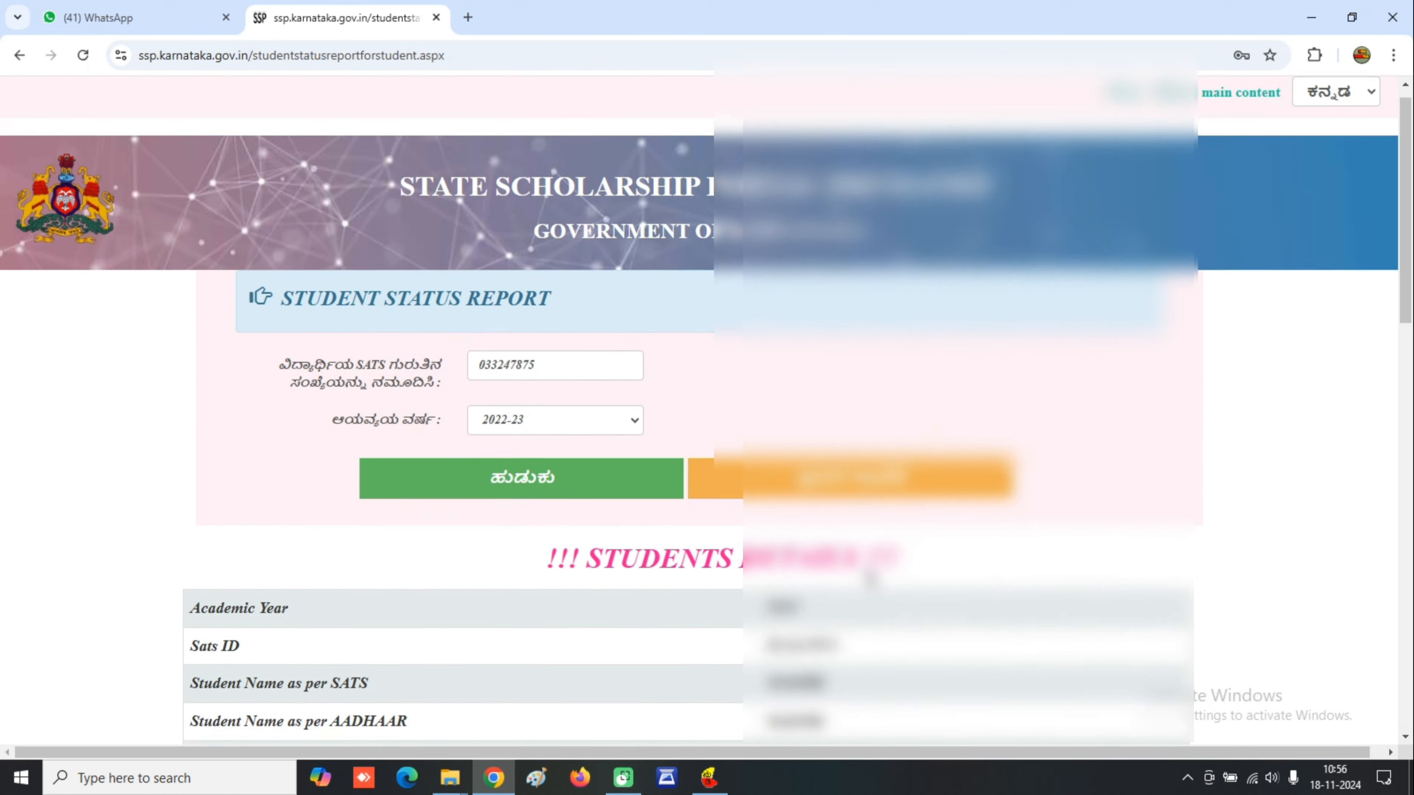
pyautogui.scroll(-9, 870, 576)
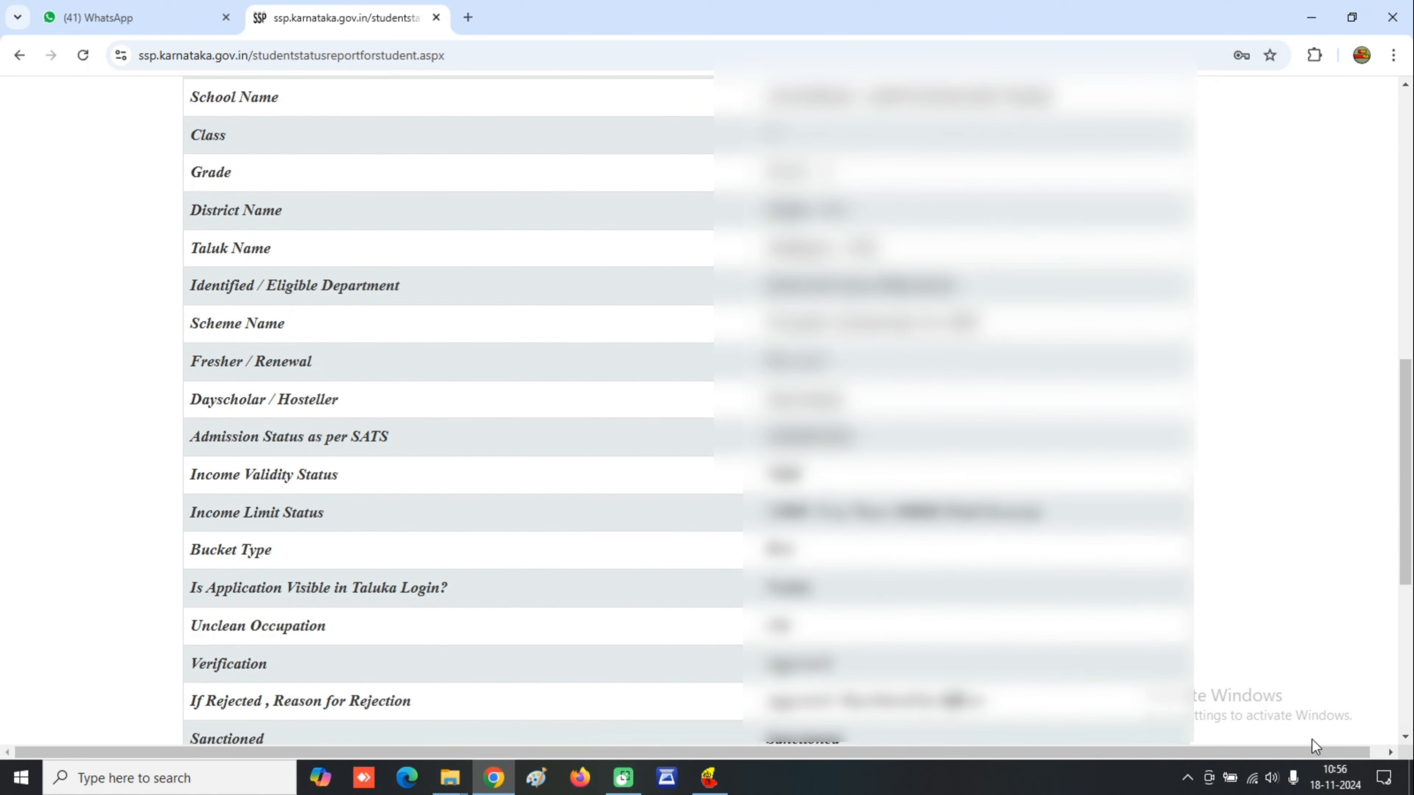
pyautogui.scroll(3, 1061, 560)
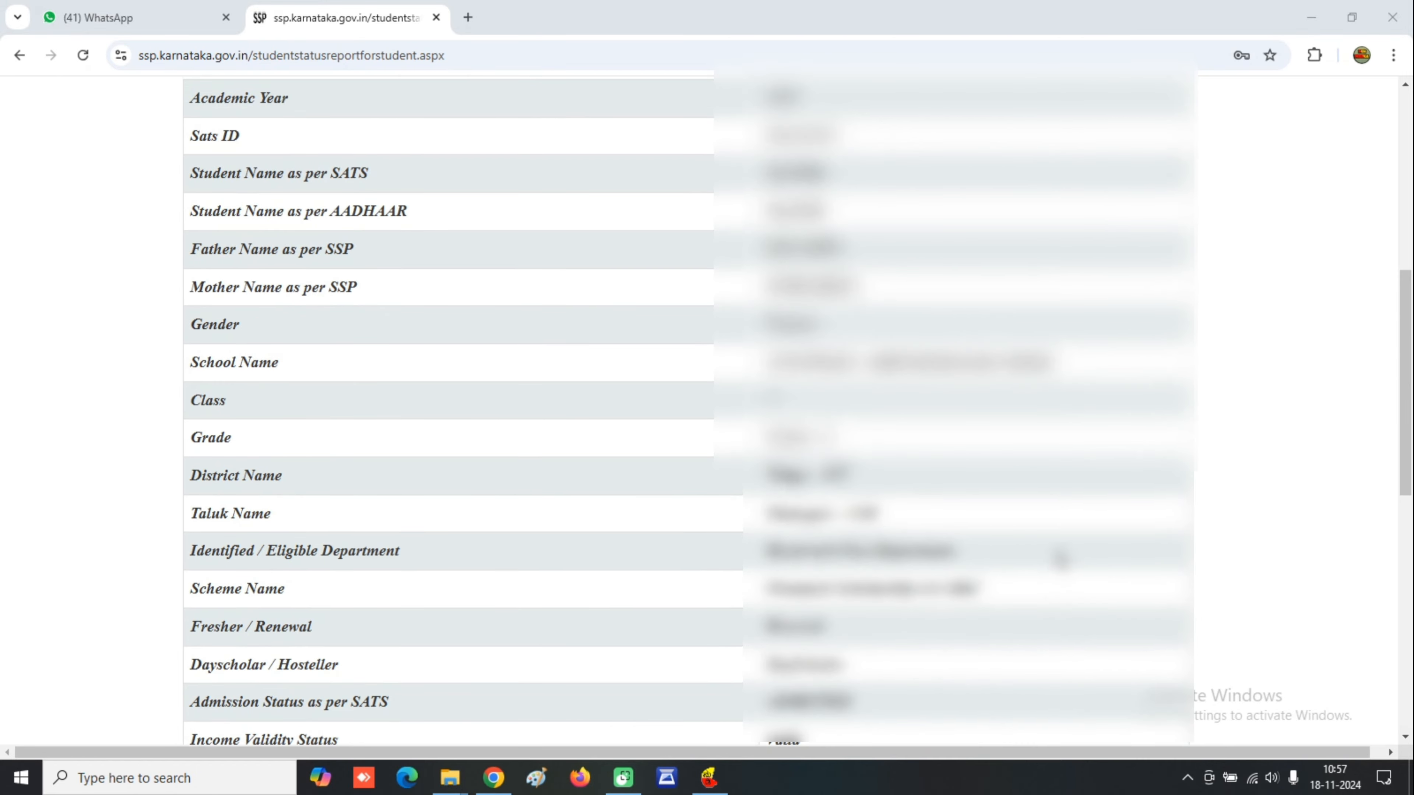
pyautogui.scroll(-7, 1060, 559)
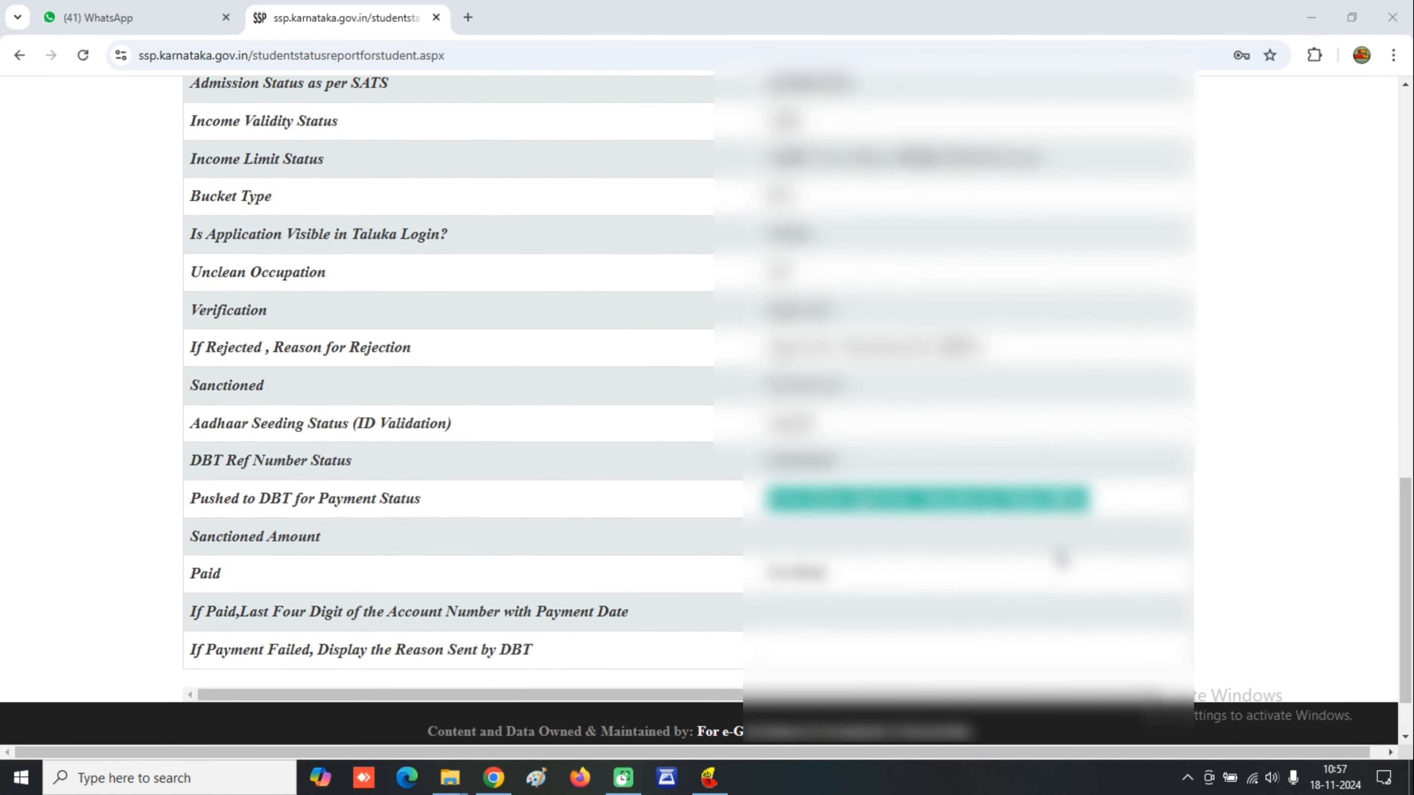
pyautogui.click(1061, 559)
pyautogui.scroll(1, 1060, 558)
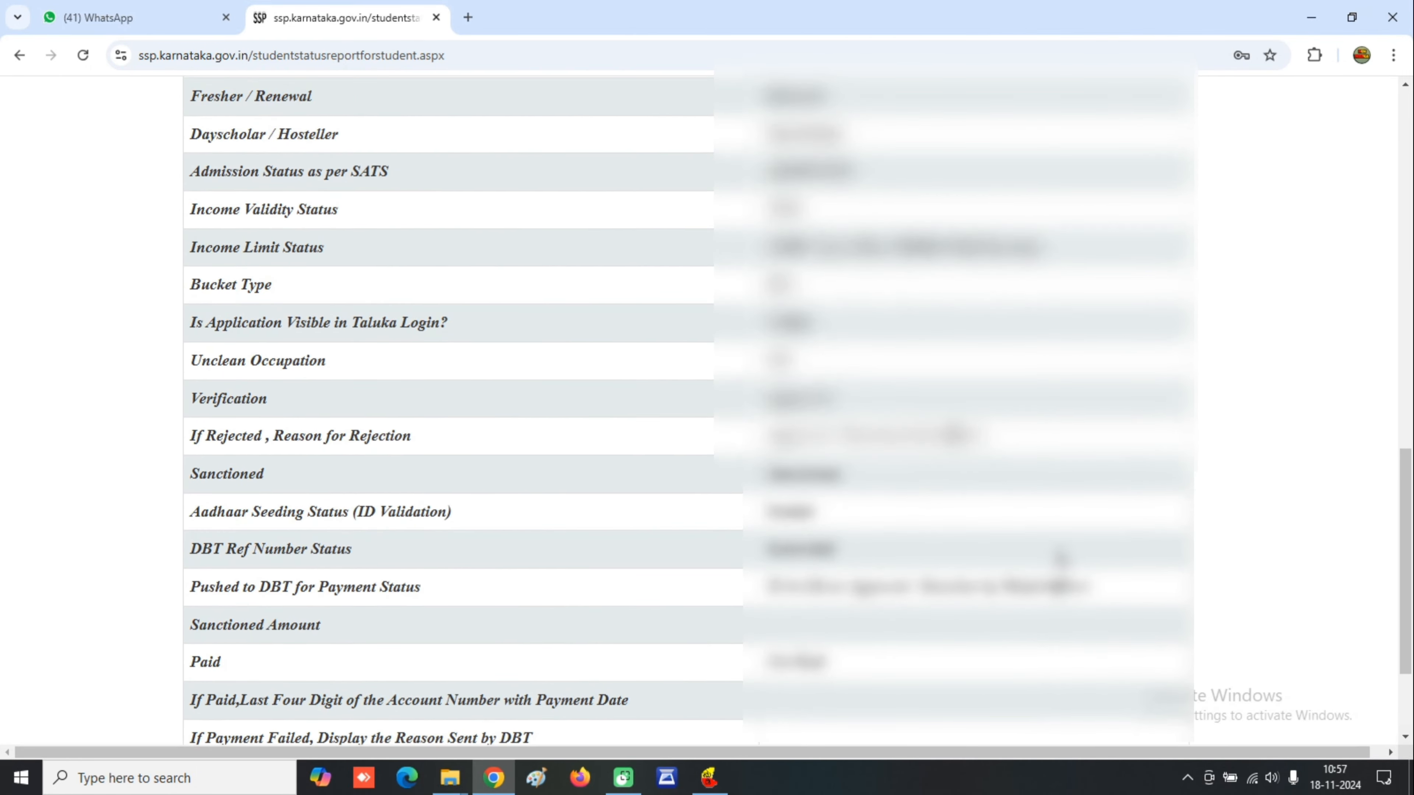
pyautogui.scroll(-1, 1061, 558)
pyautogui.scroll(10, 1060, 558)
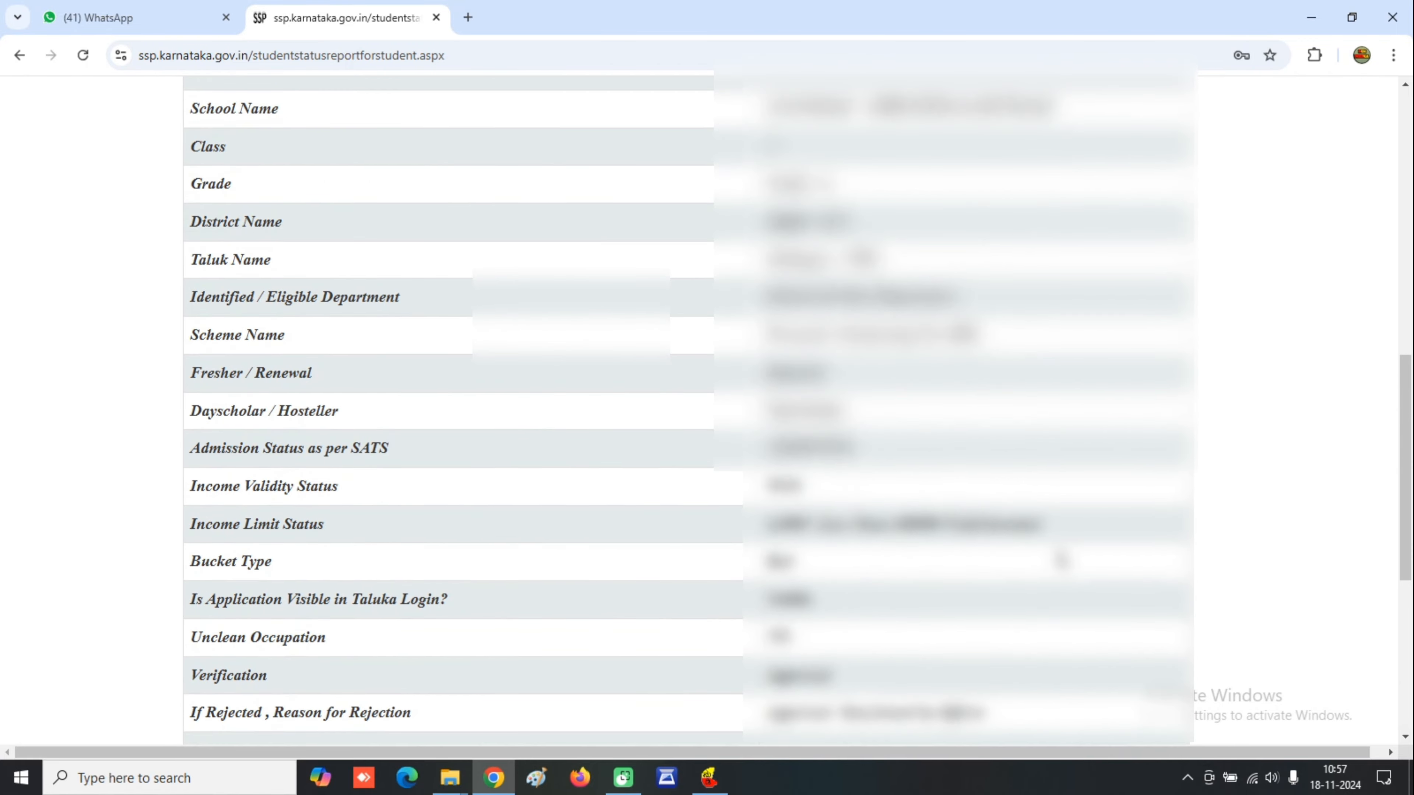
pyautogui.scroll(4, 1061, 558)
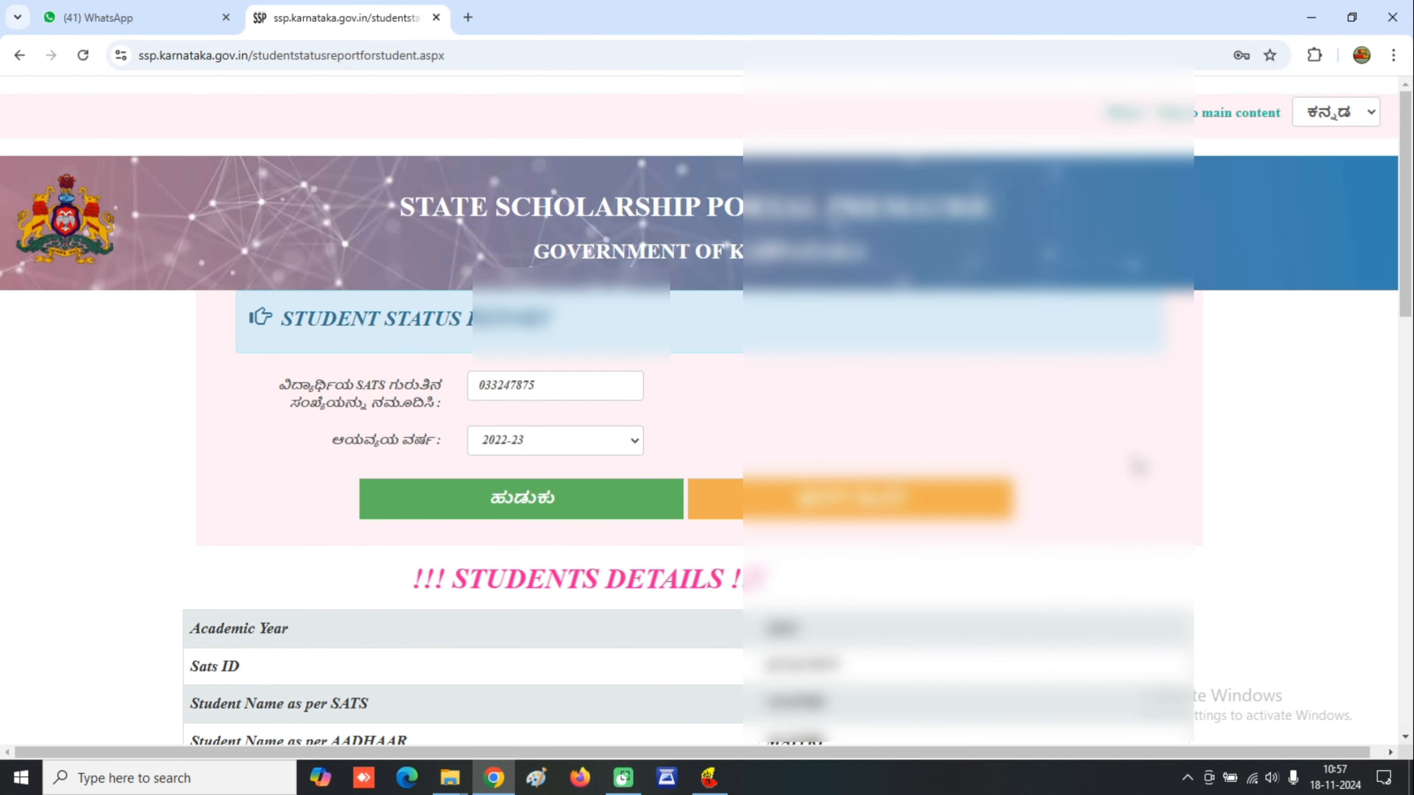
pyautogui.scroll(-2, 1138, 465)
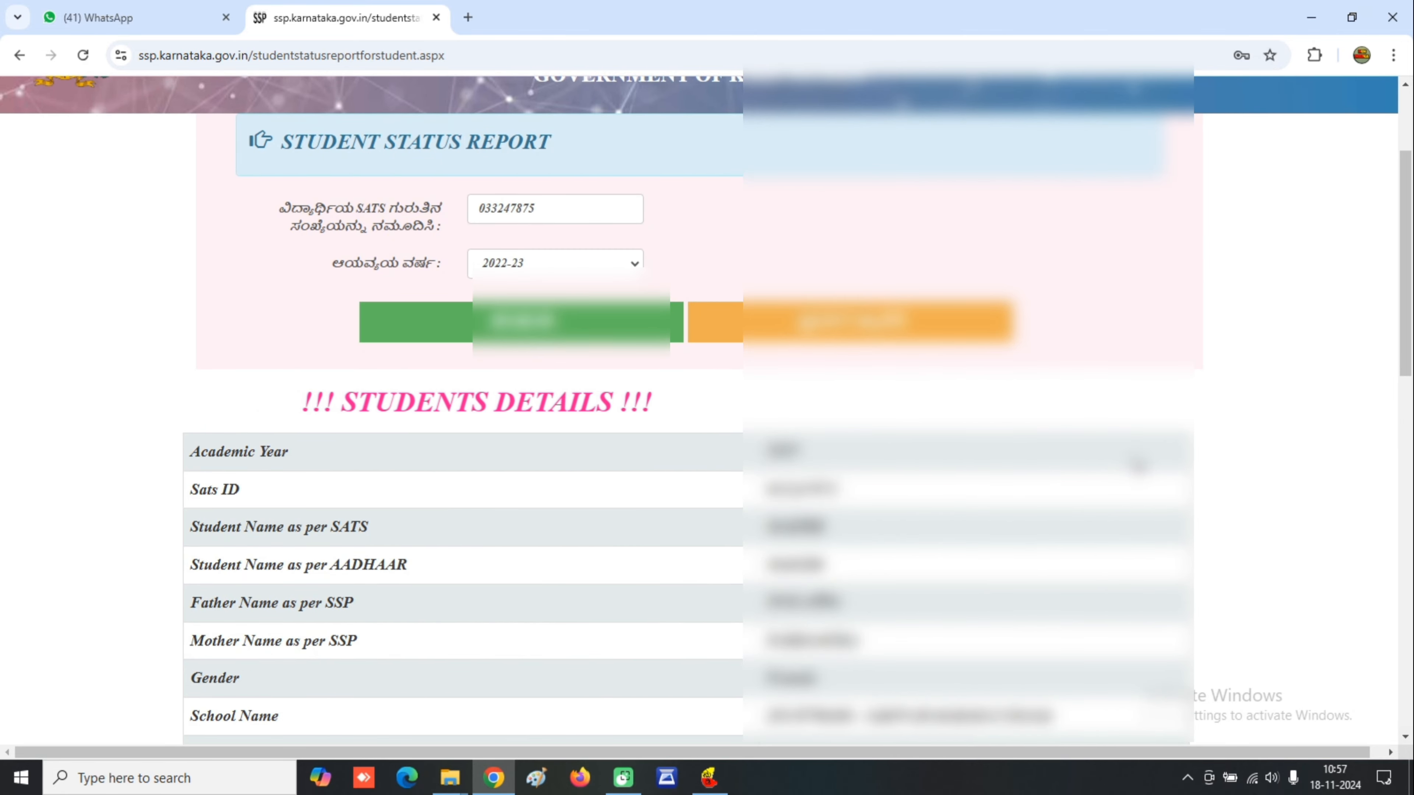
pyautogui.scroll(1, 1138, 465)
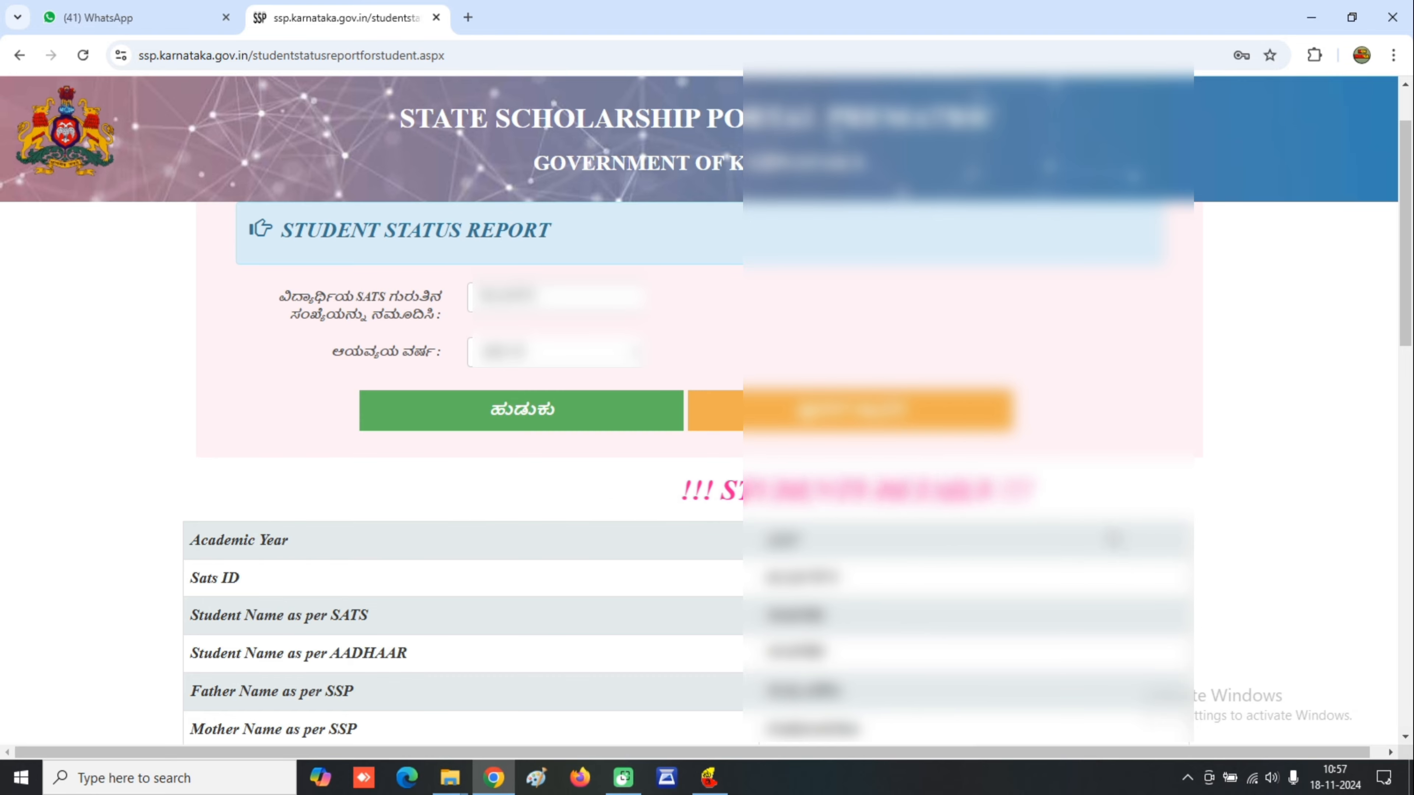
pyautogui.scroll(-10, 1071, 545)
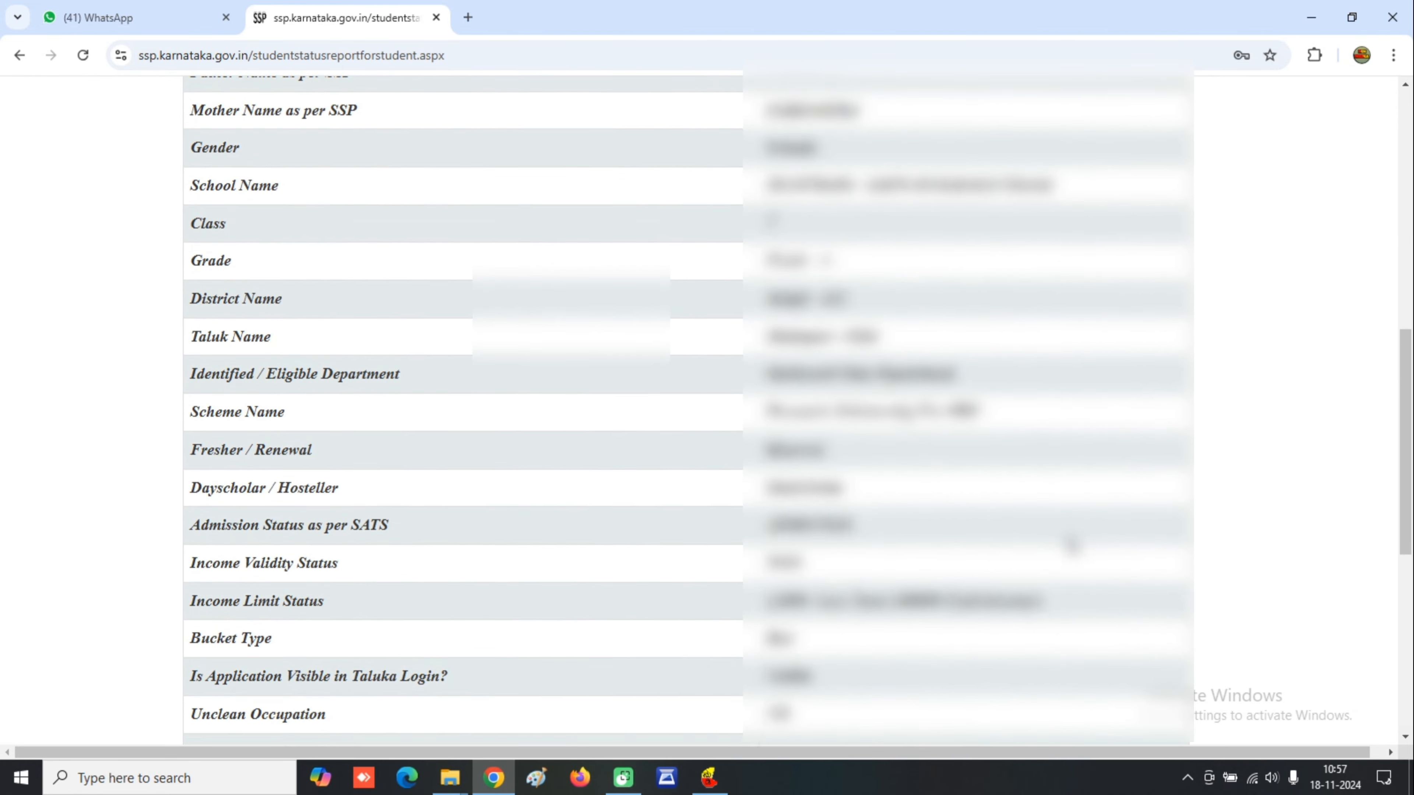
pyautogui.scroll(-5, 1072, 544)
pyautogui.scroll(4, 1071, 546)
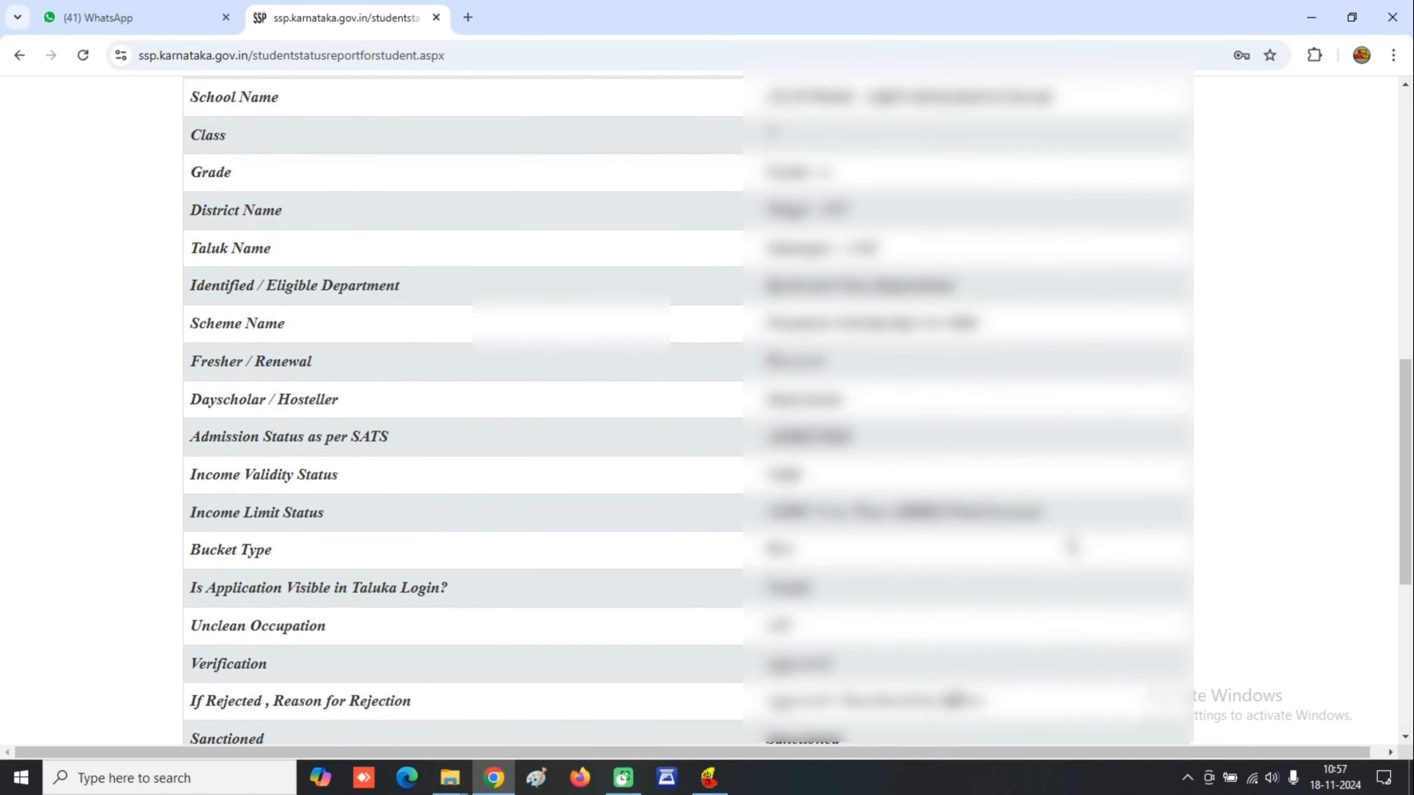
pyautogui.scroll(7, 1071, 545)
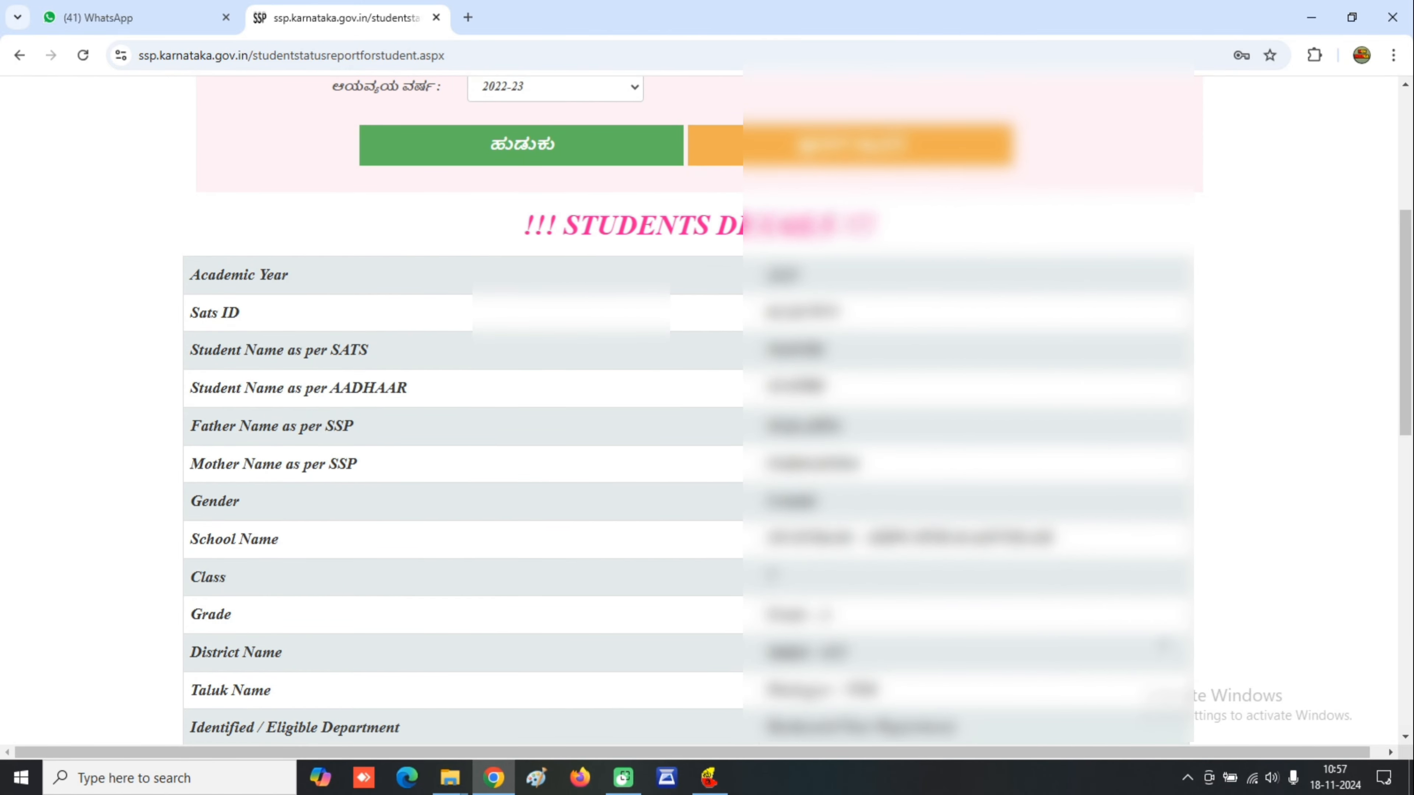
pyautogui.scroll(-7, 1163, 646)
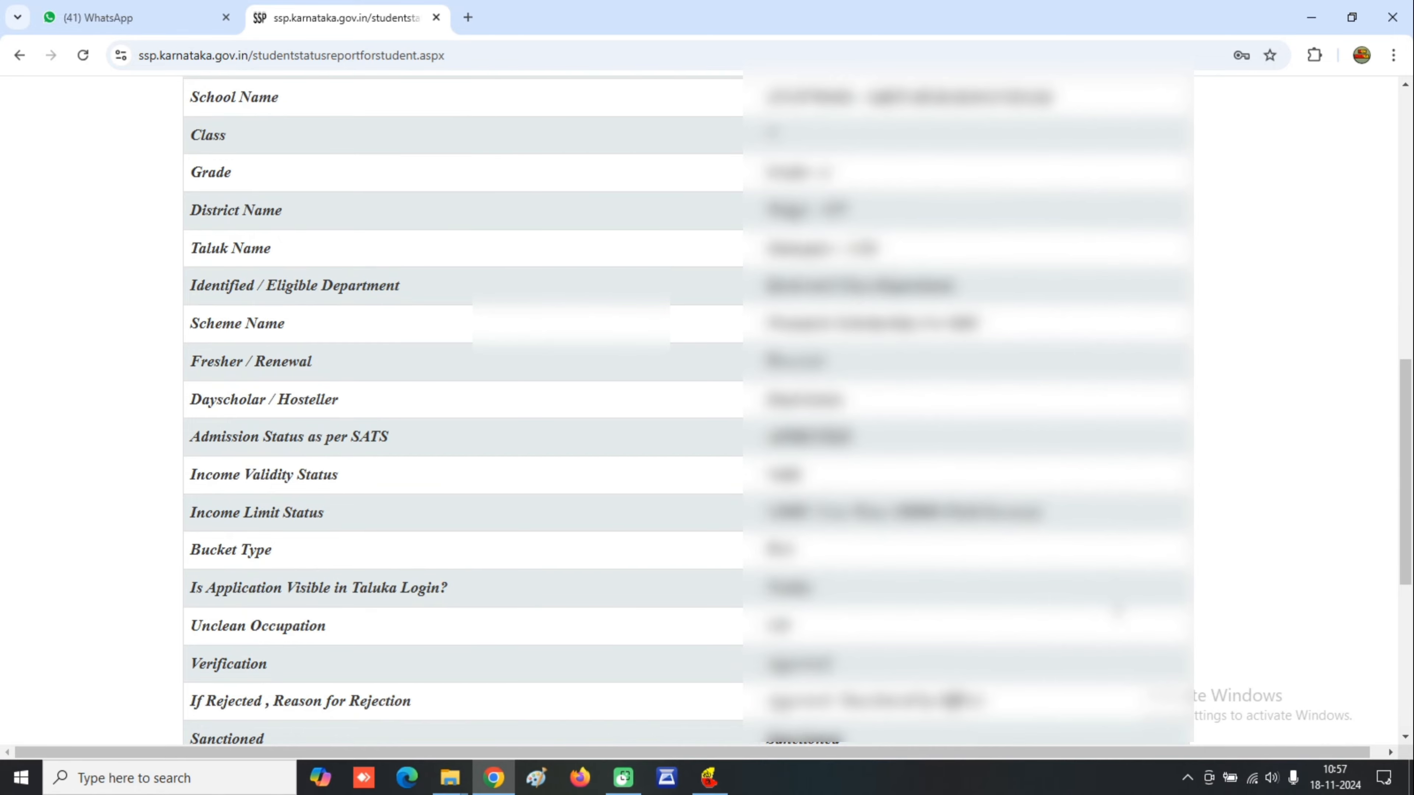
pyautogui.scroll(-6, 1118, 613)
pyautogui.scroll(5, 1118, 613)
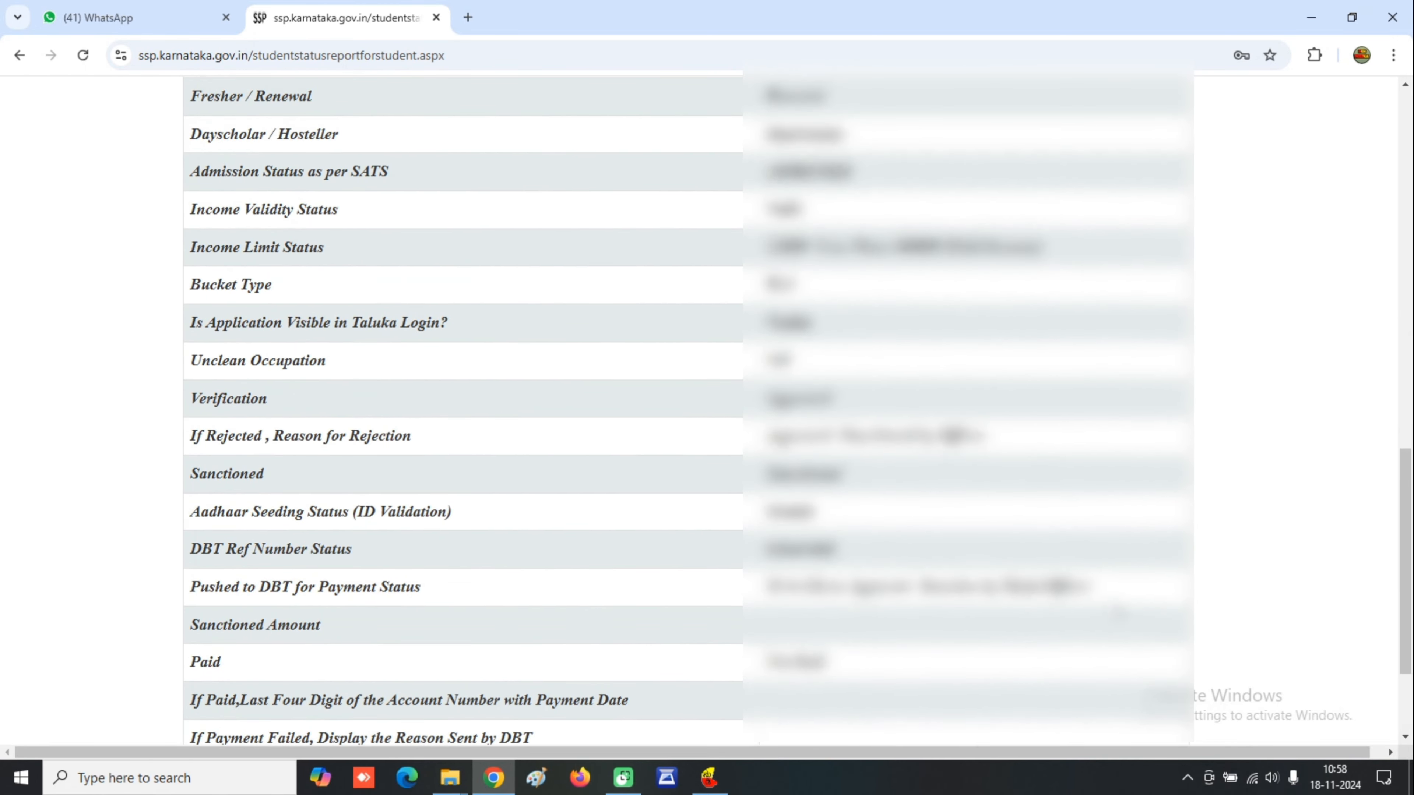
pyautogui.scroll(1, 1118, 613)
pyautogui.scroll(-3, 1118, 613)
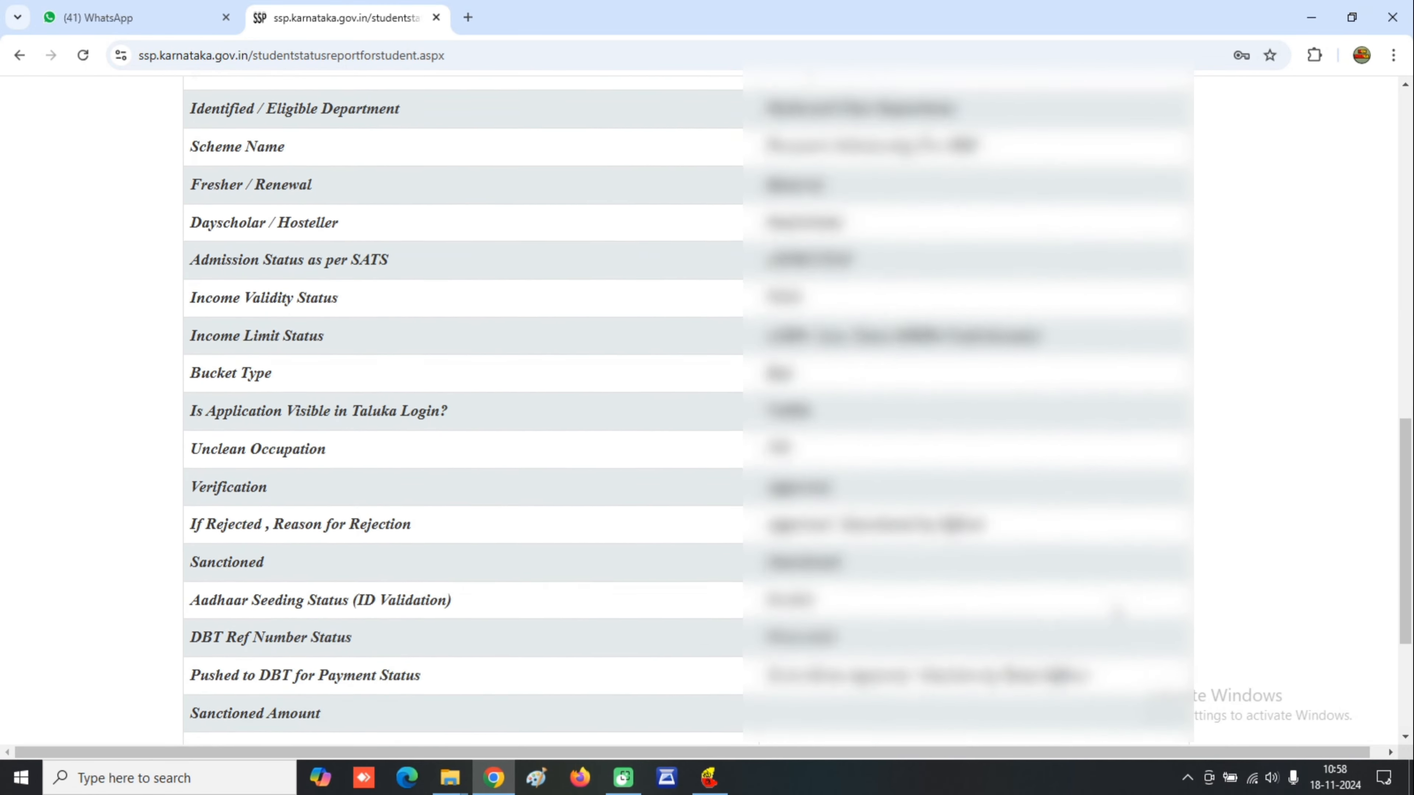
pyautogui.scroll(2, 1118, 612)
pyautogui.scroll(10, 1118, 612)
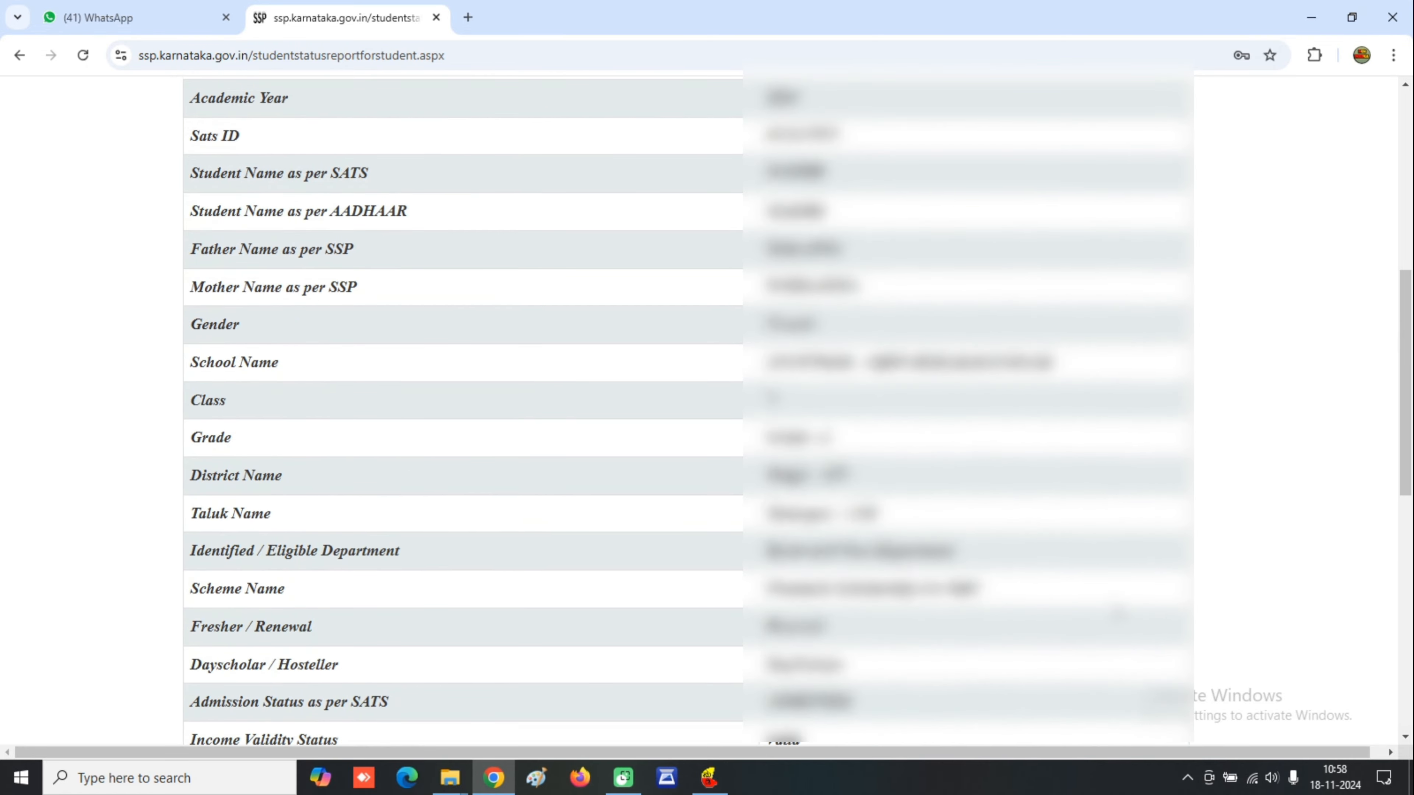